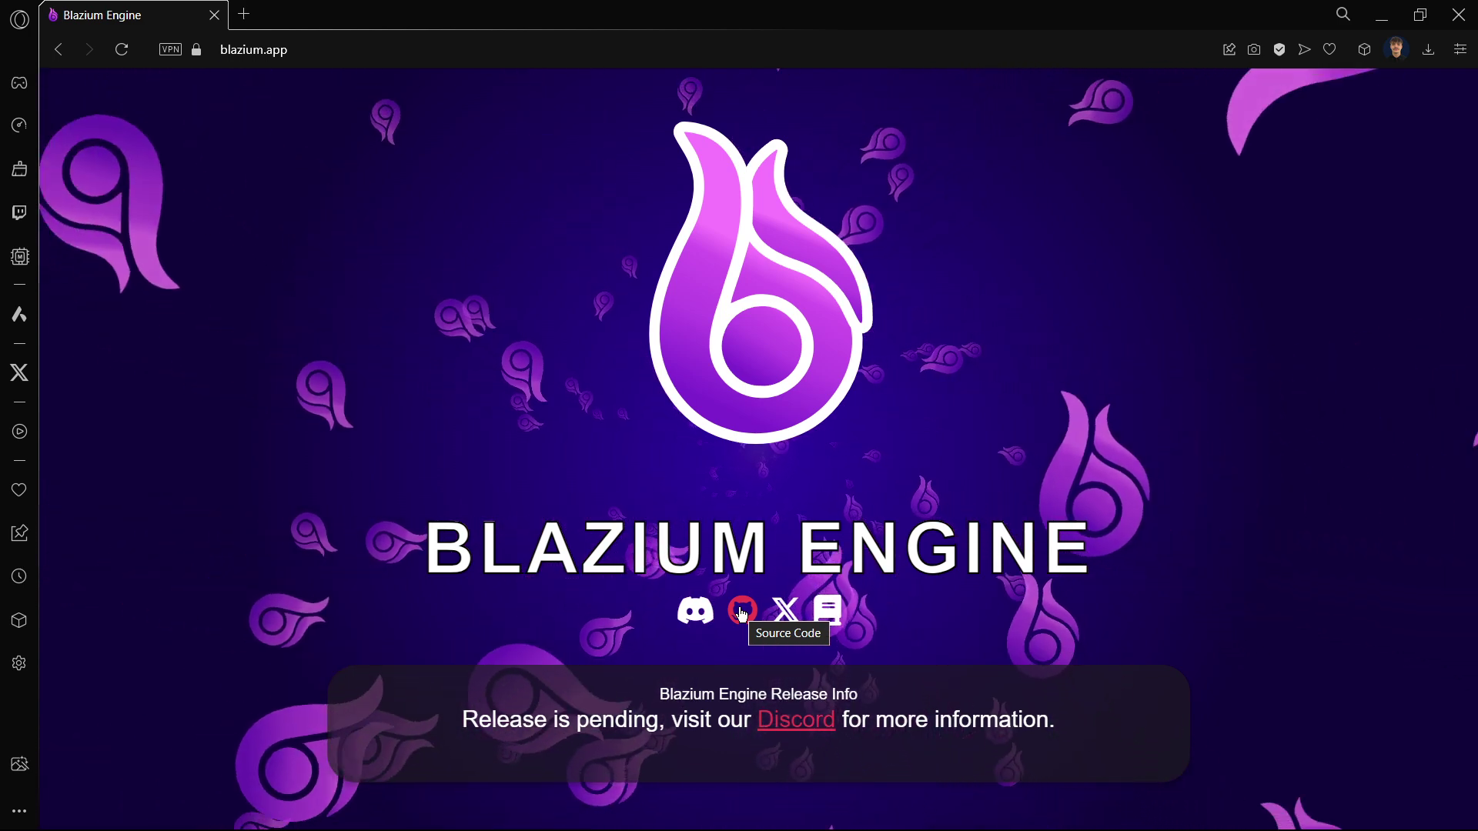
# - Open the Blazium GitHub repository and the Blazium Engine X profile in new tabs, visit Releases, then show the X profile
pyautogui.click(742, 614)
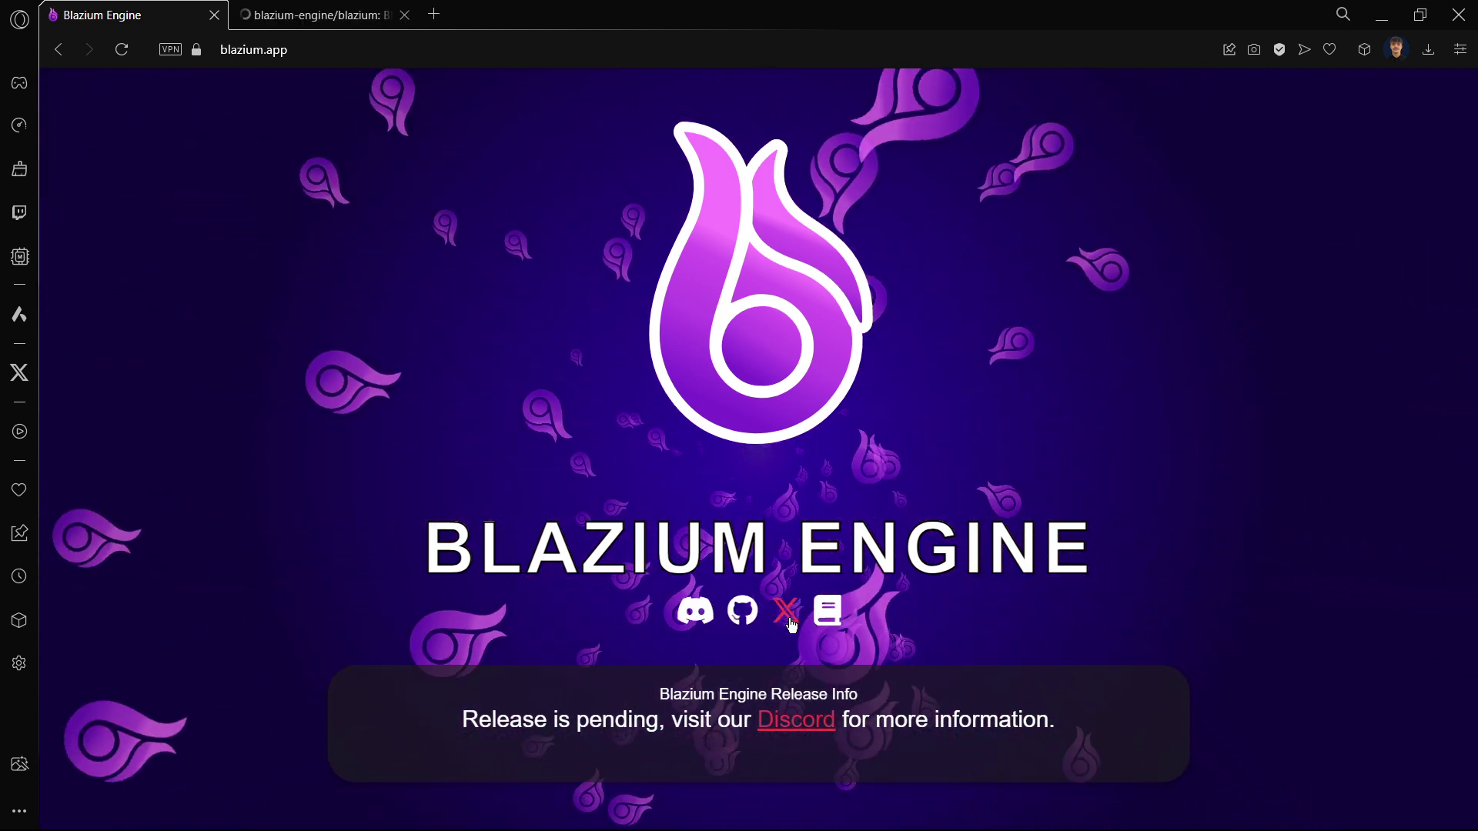
pyautogui.click(788, 616)
pyautogui.hotkey('ctrl', 'Tab')
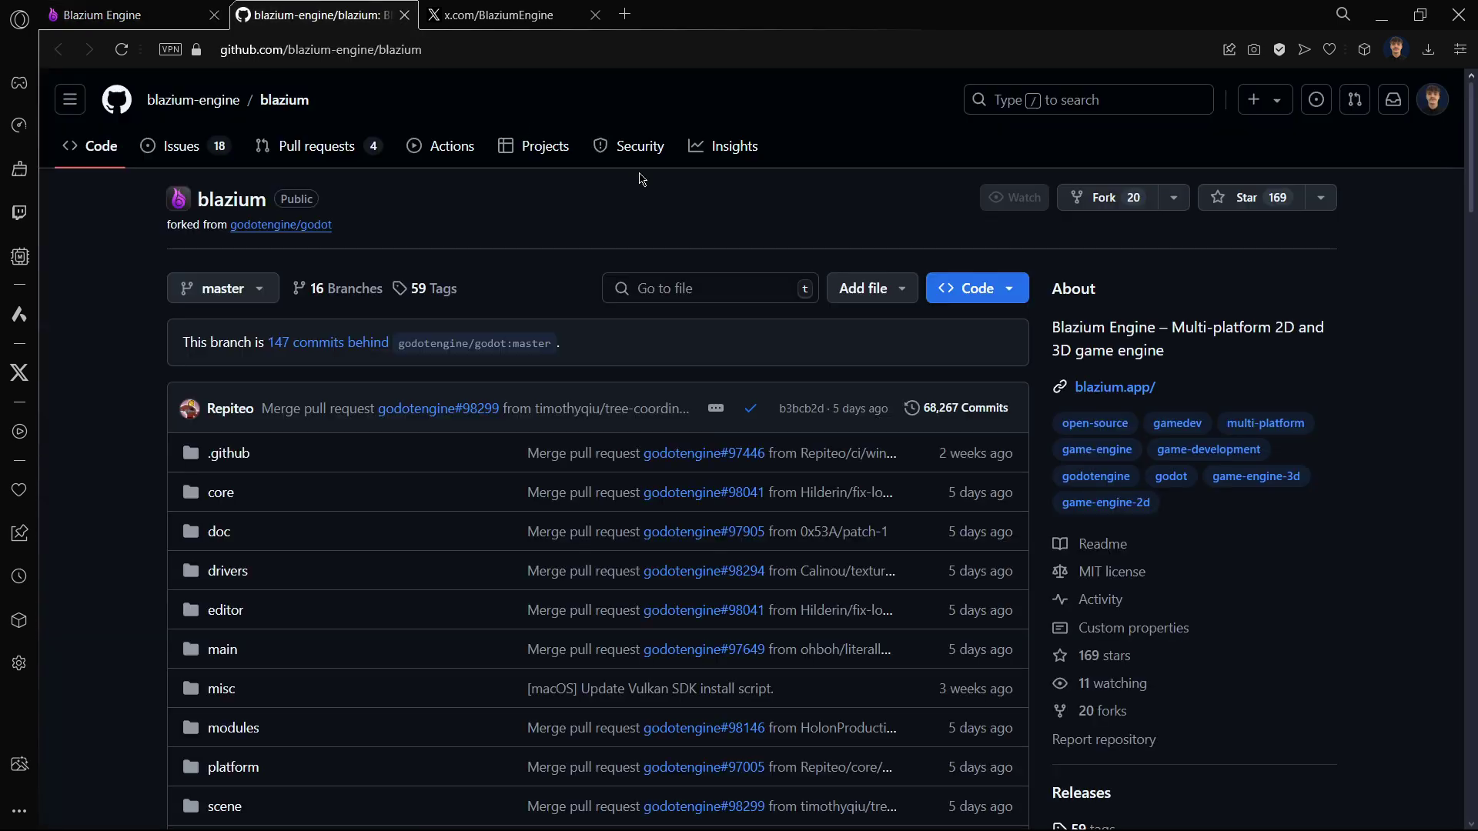
pyautogui.scroll(-4, 1214, 462)
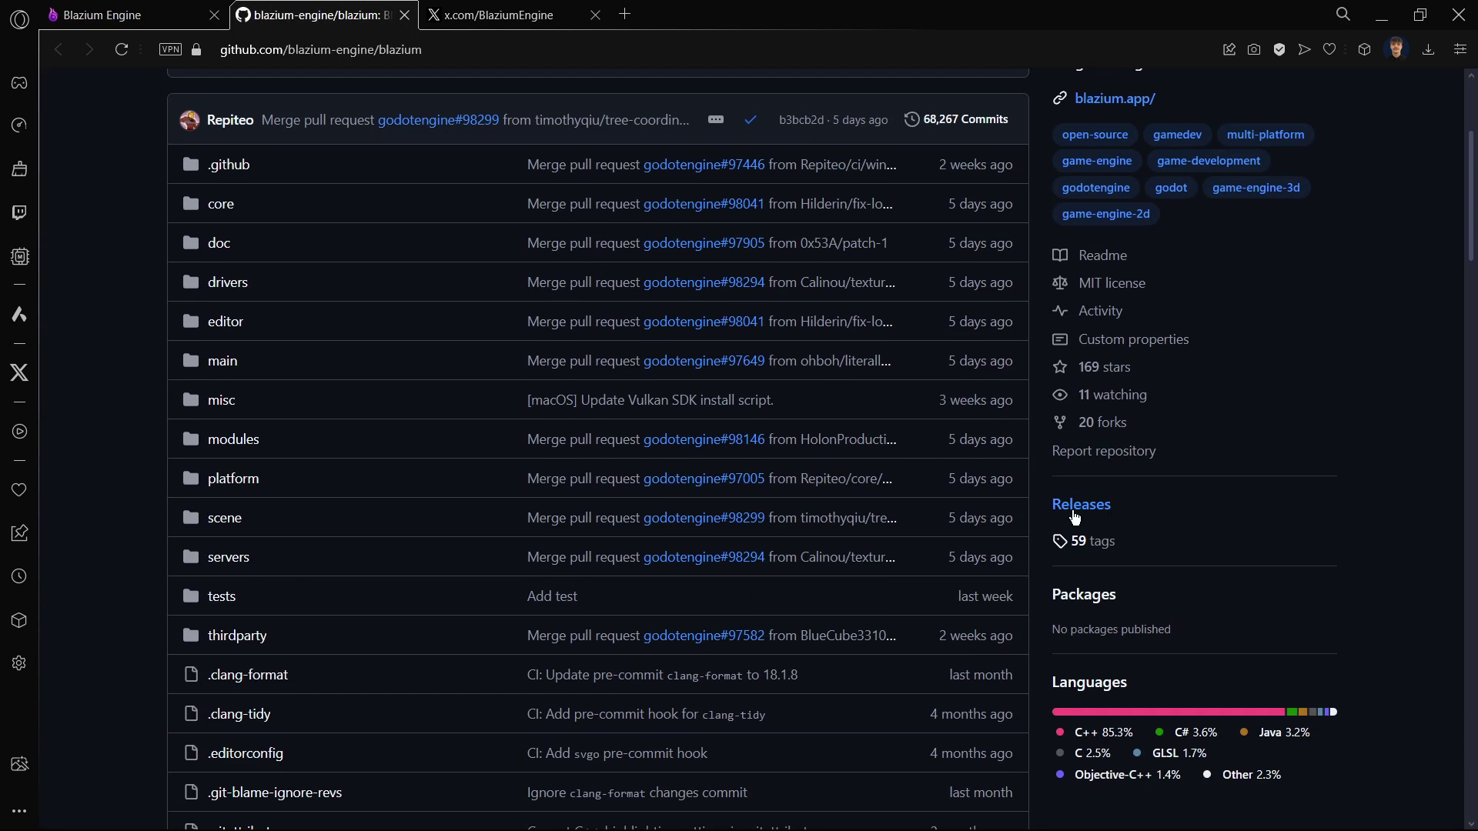
pyautogui.click(1076, 512)
pyautogui.click(468, 8)
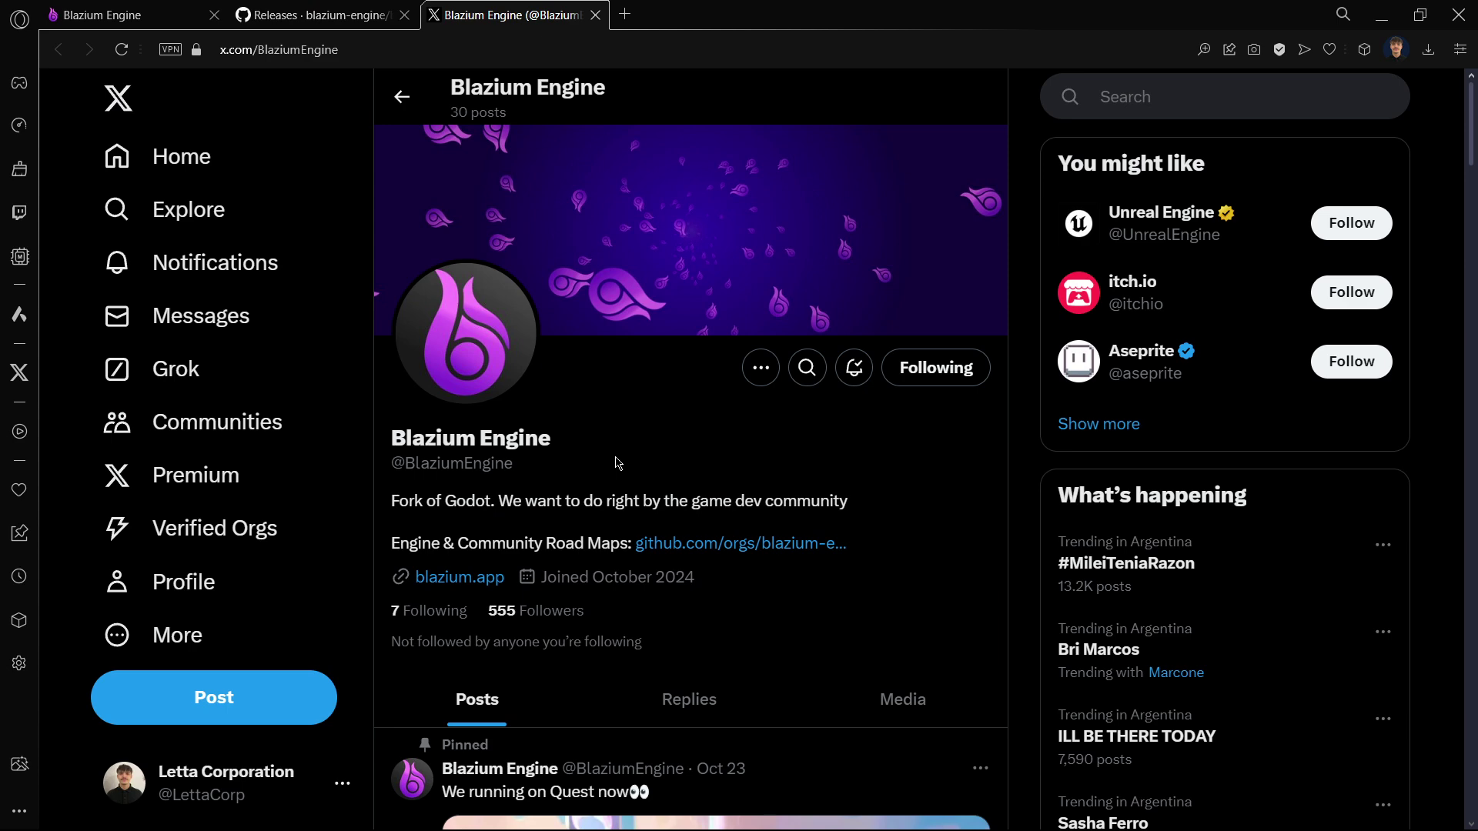
# - Switch back to the first tab to reach the blazium-engine GitHub organization page
pyautogui.hotkey('ctrl', 'Tab')
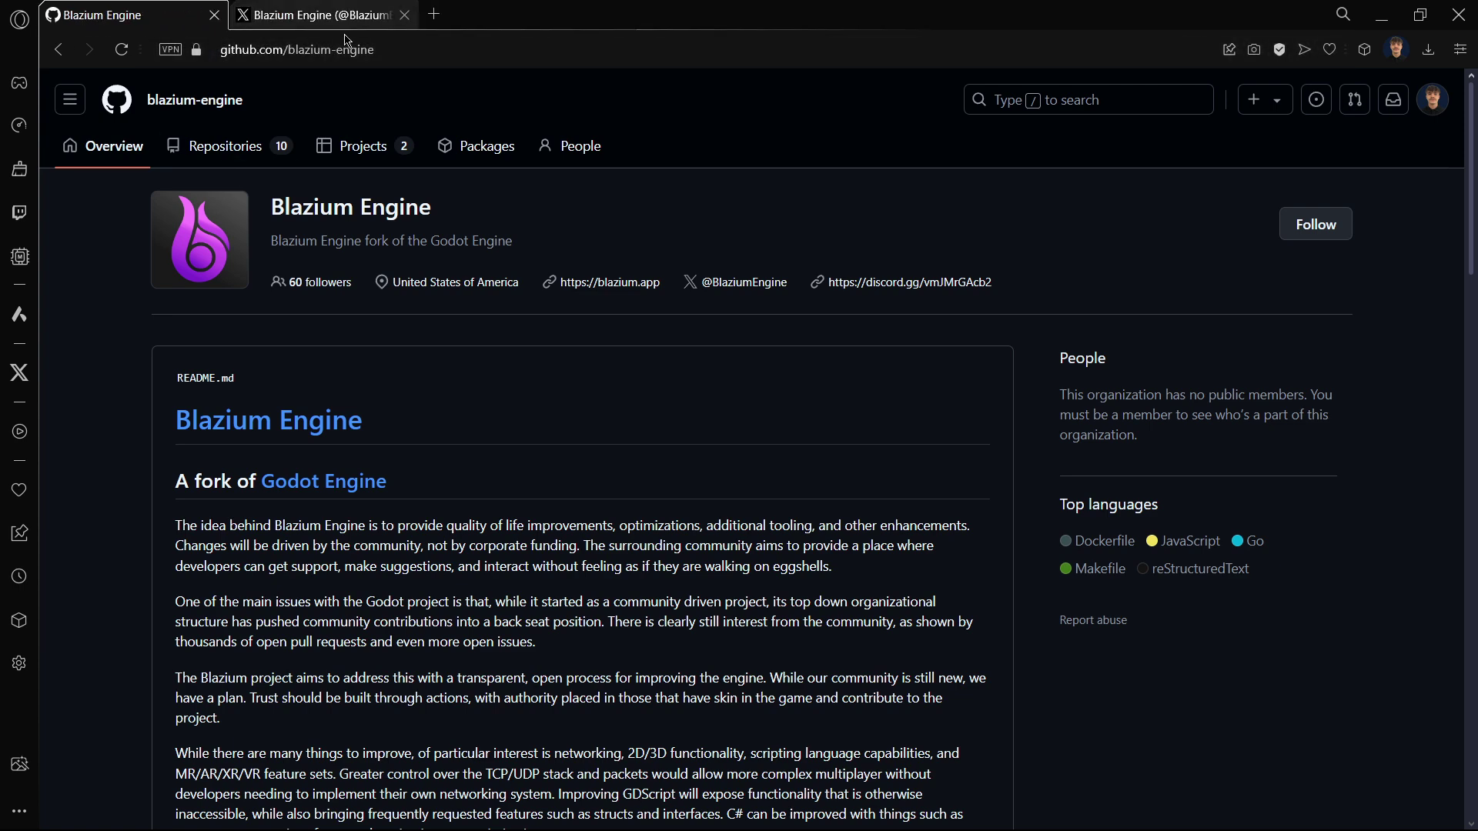
# - Close the X tab and open the blazium repository from the organization's repositories
pyautogui.click(404, 15)
pyautogui.click(207, 163)
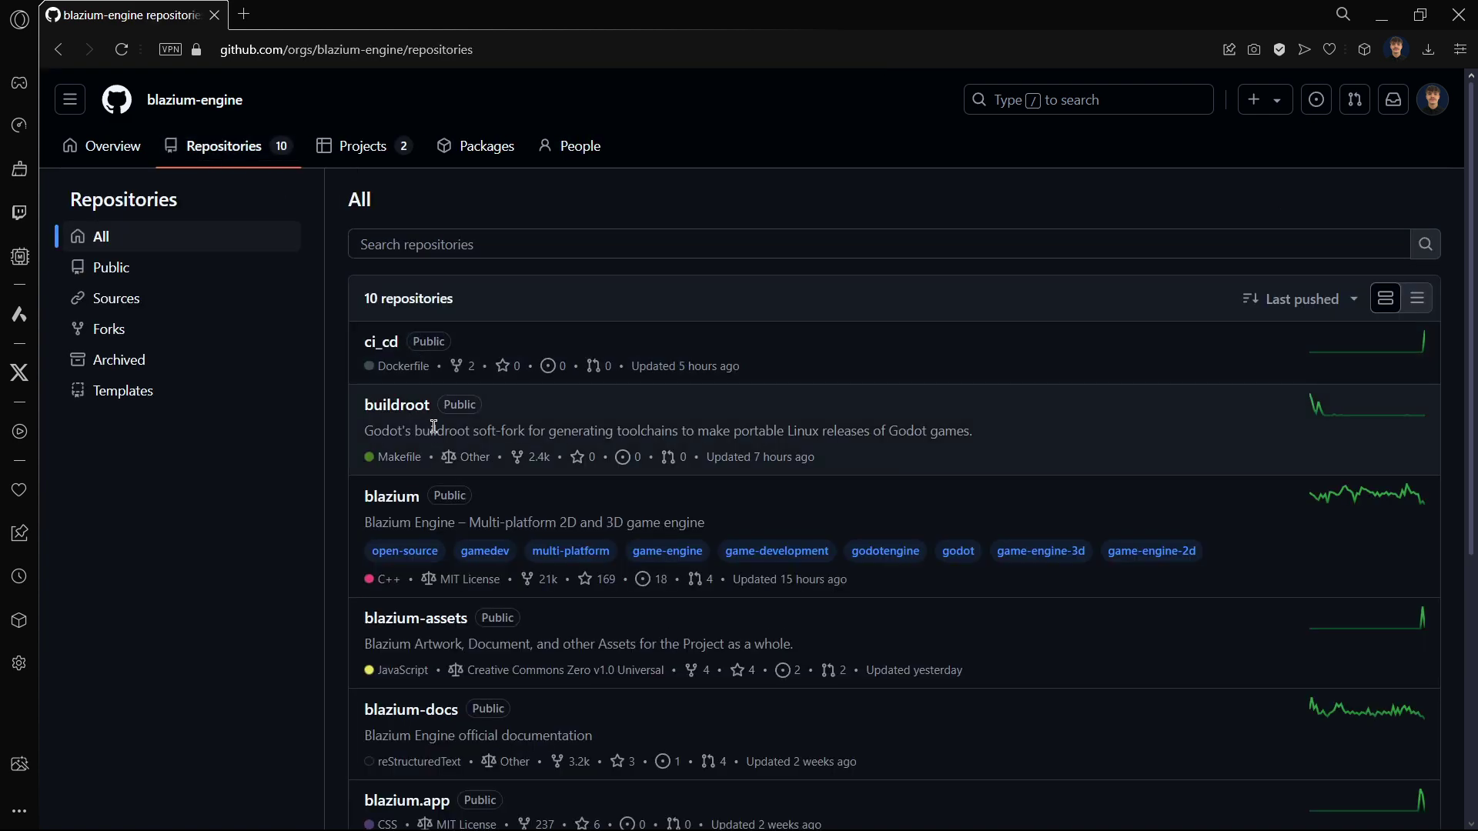
pyautogui.scroll(-1, 434, 427)
pyautogui.click(396, 402)
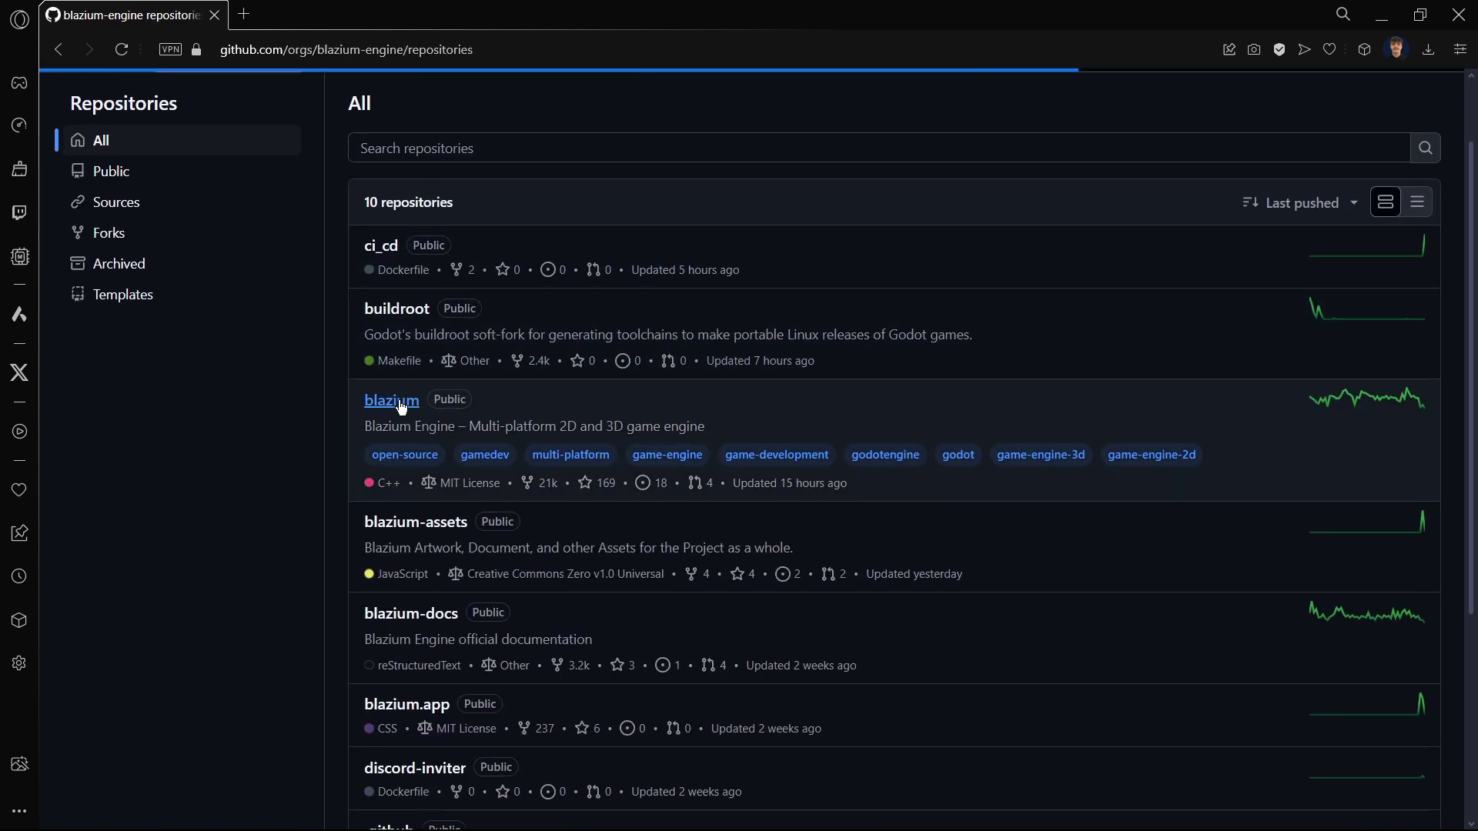
# - Filter the repository's branch list by 'blaz' to find blazium-dev
pyautogui.scroll(-6, 73, 387)
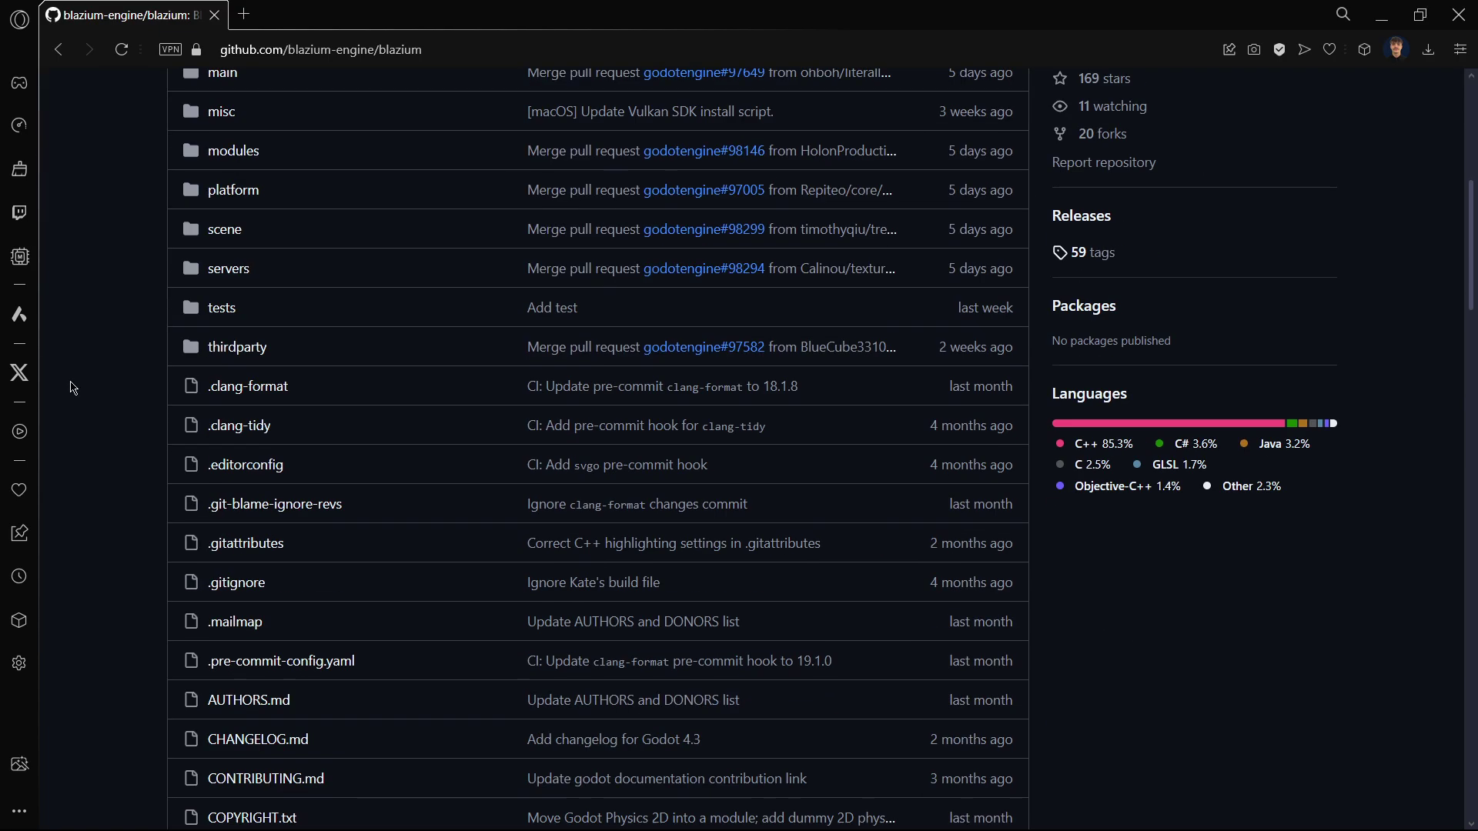
pyautogui.scroll(-17, 74, 387)
pyautogui.scroll(20, 142, 419)
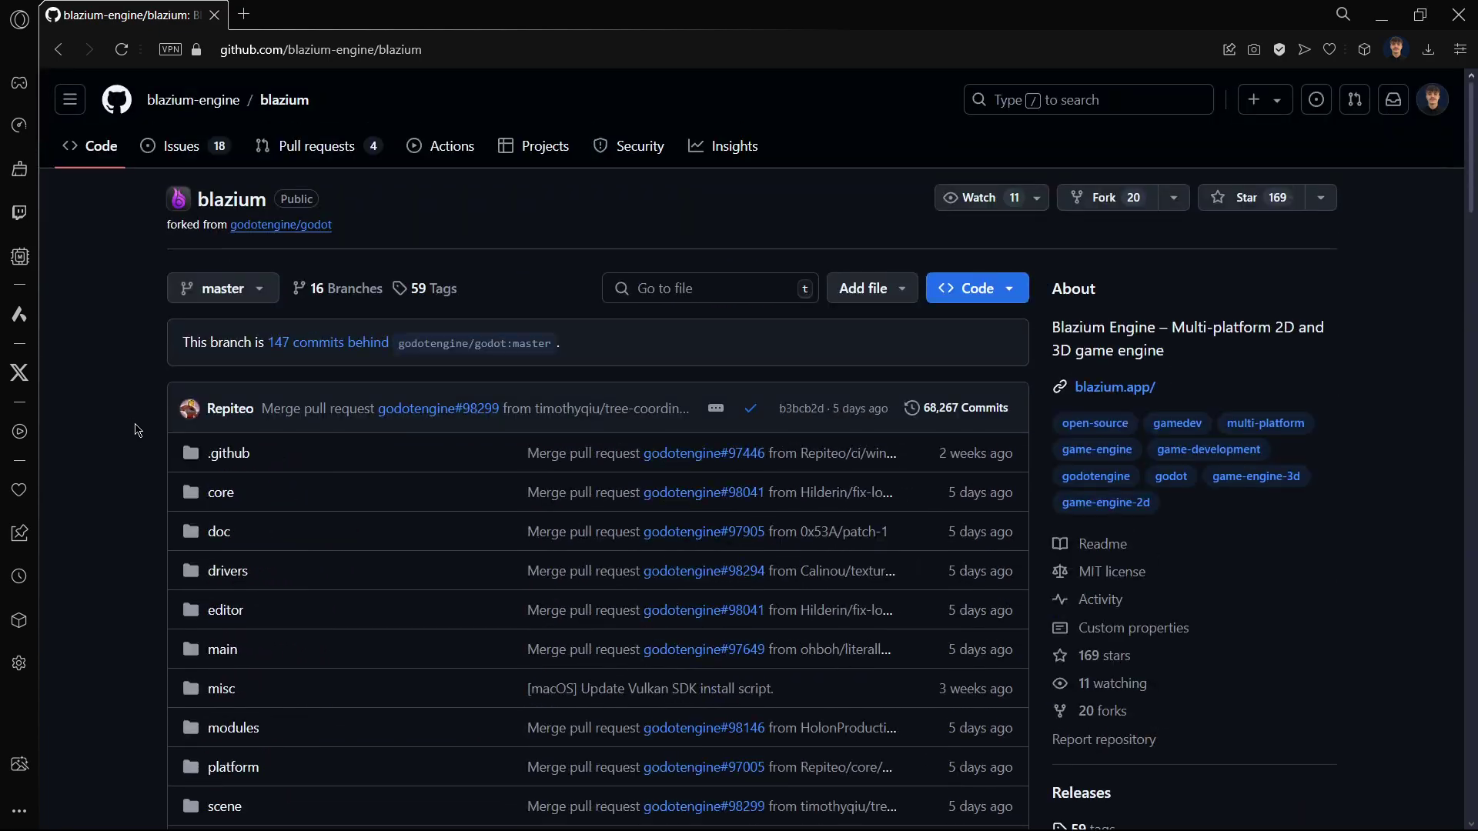
pyautogui.click(203, 291)
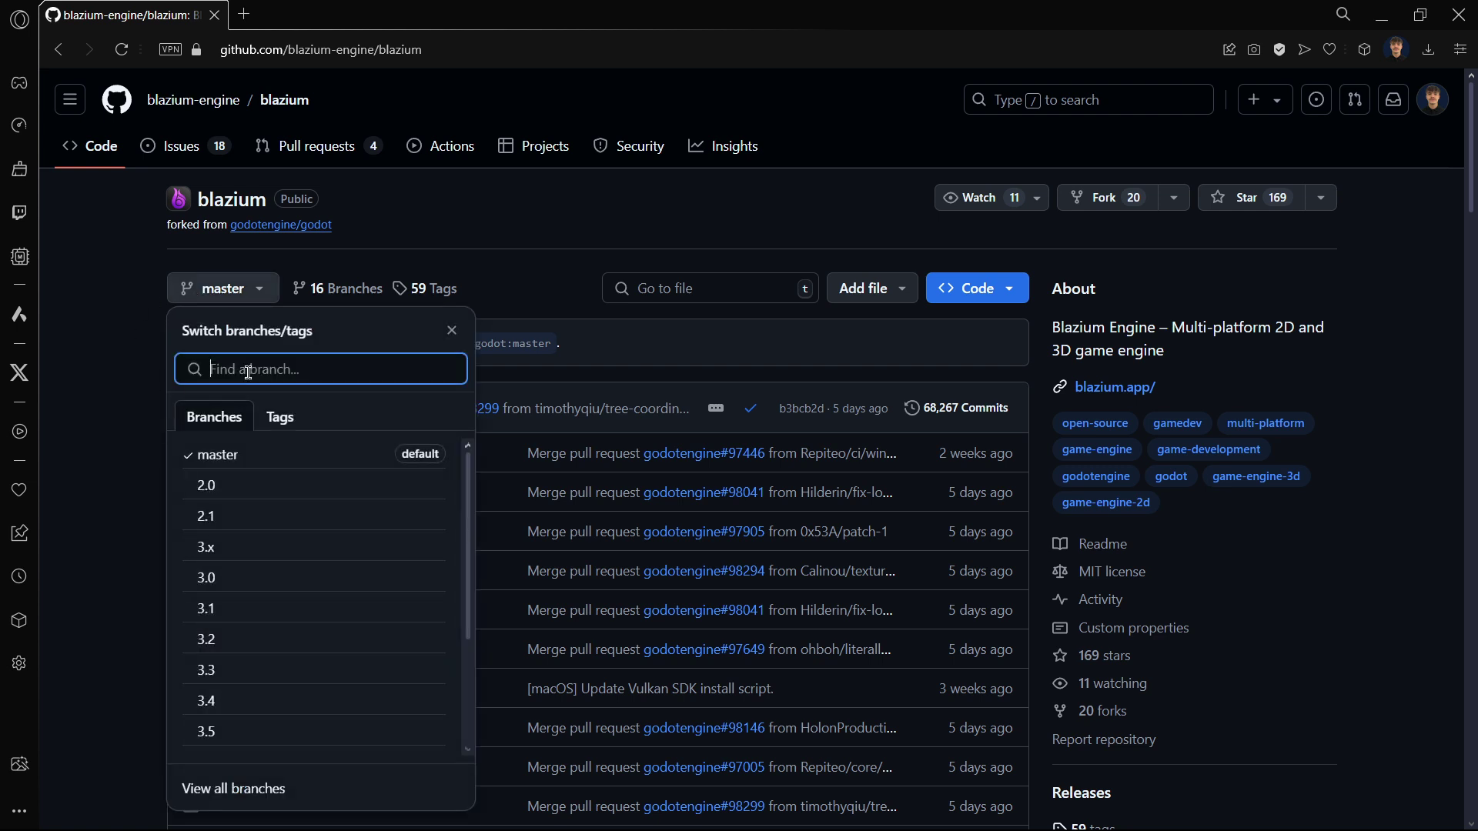
pyautogui.write('blaz')
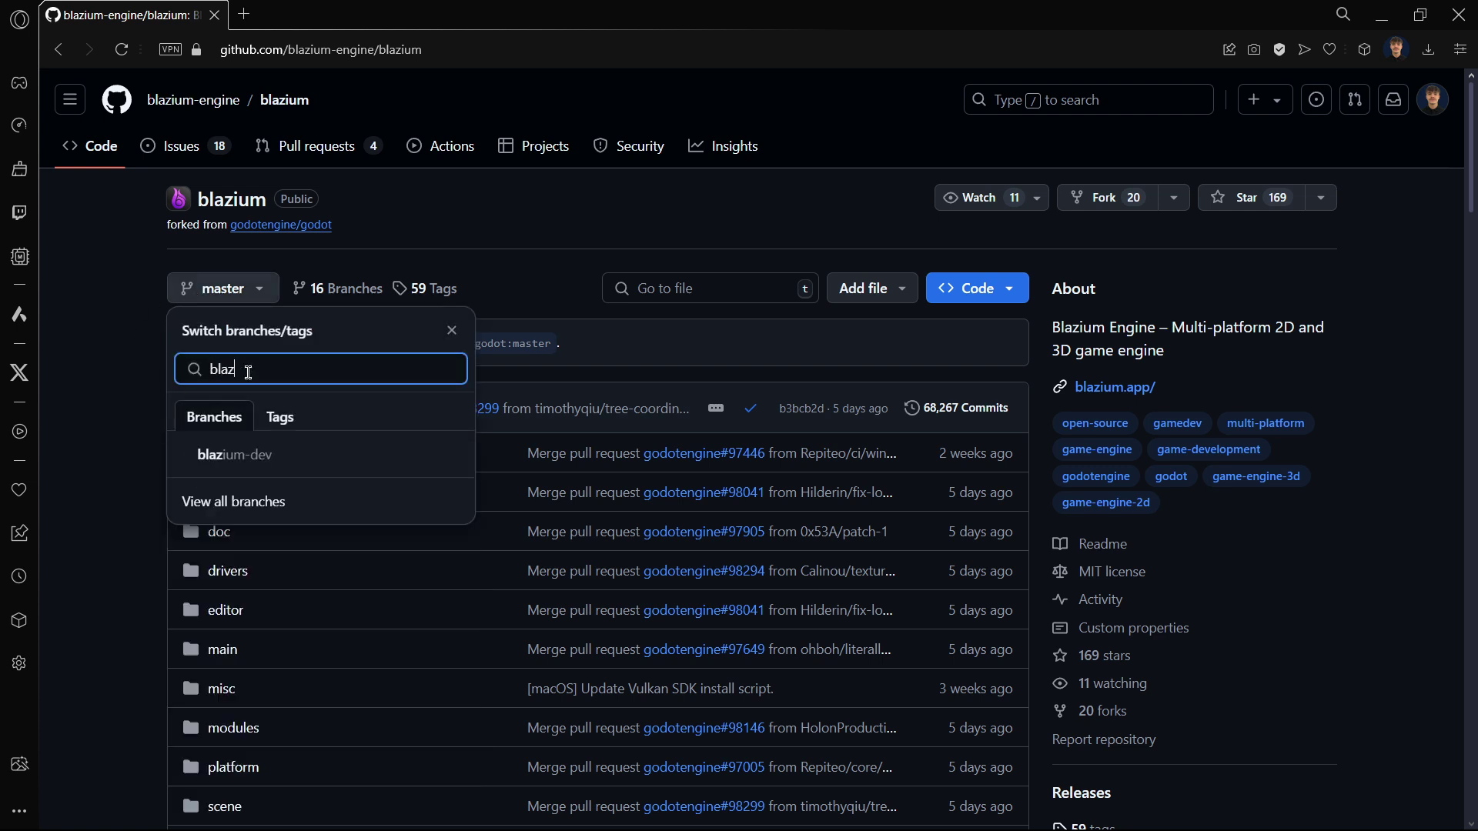
# - Switch the repository to the blazium-dev branch and show the latest commit's checks
pyautogui.click(271, 454)
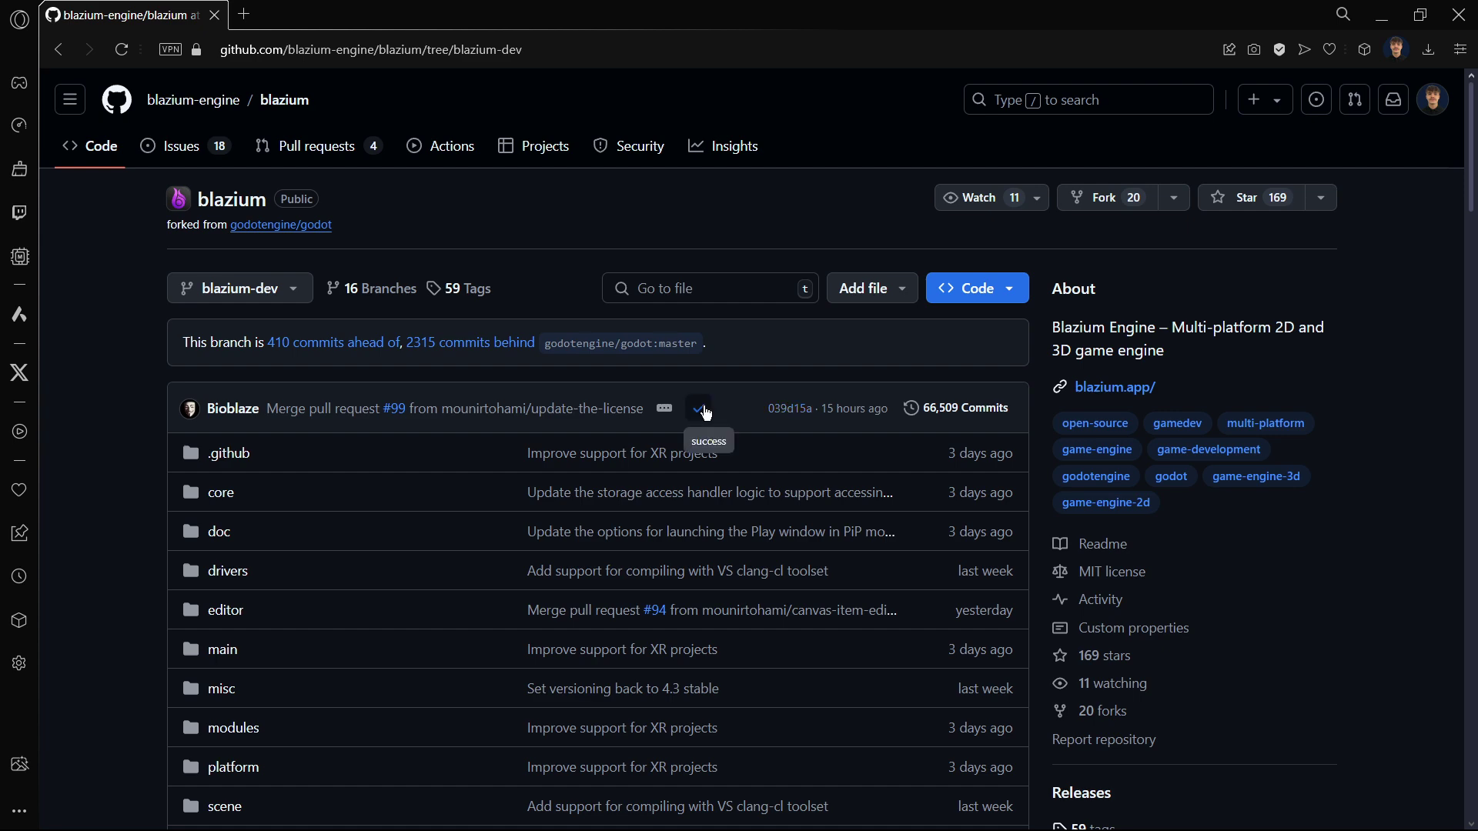
pyautogui.click(705, 412)
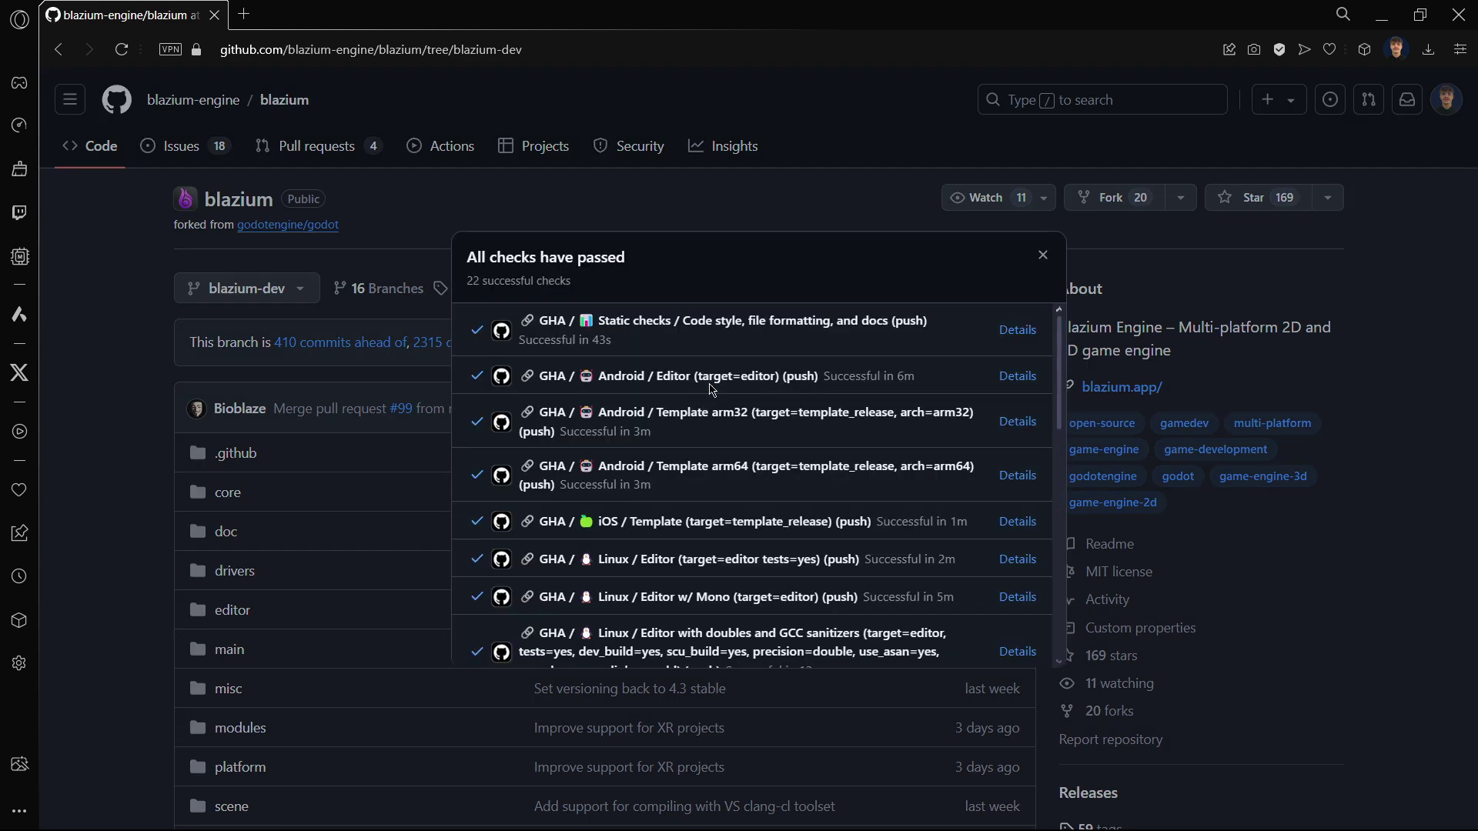
pyautogui.scroll(-10, 773, 348)
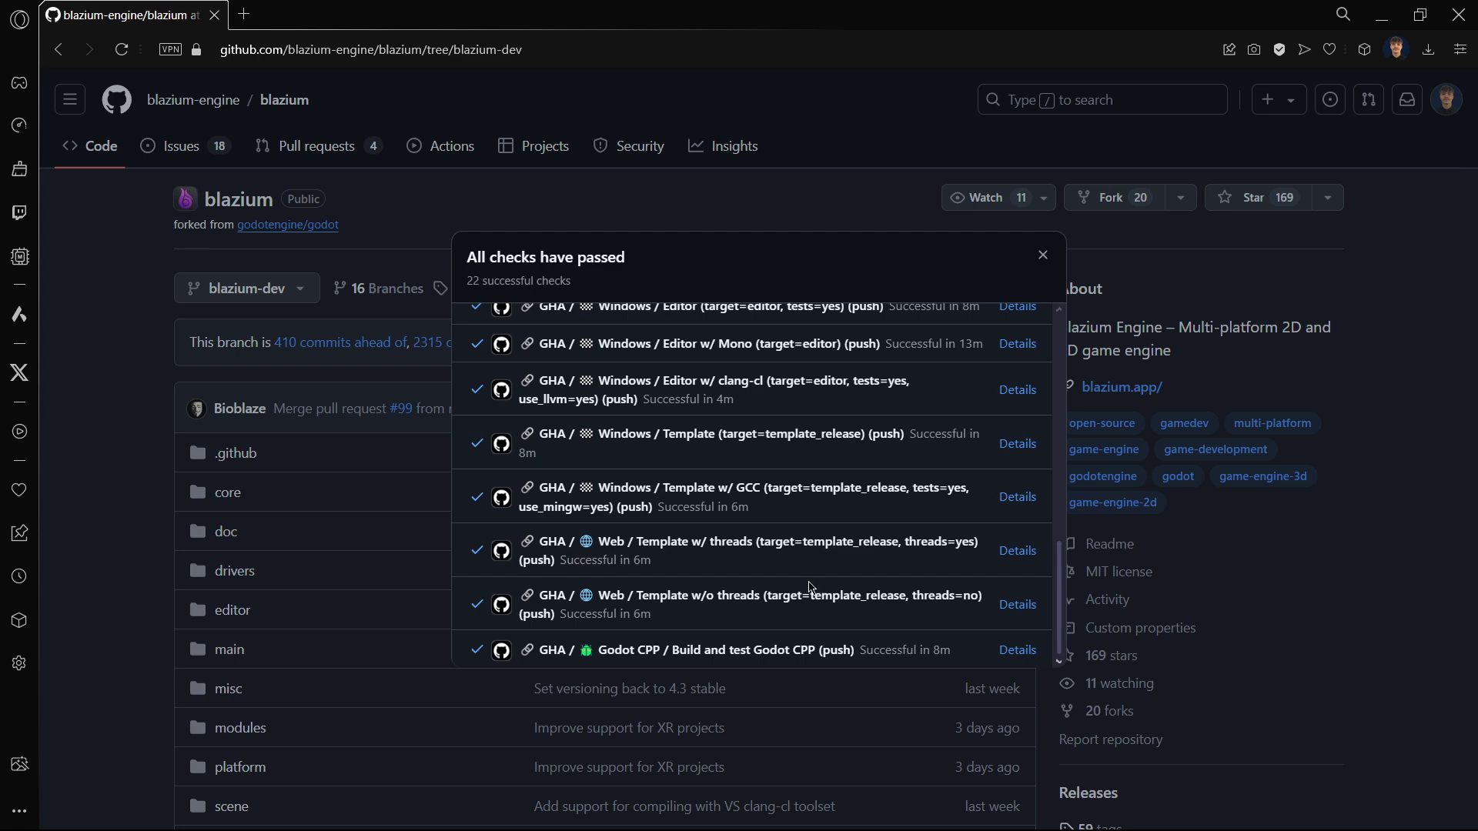
pyautogui.scroll(5, 831, 573)
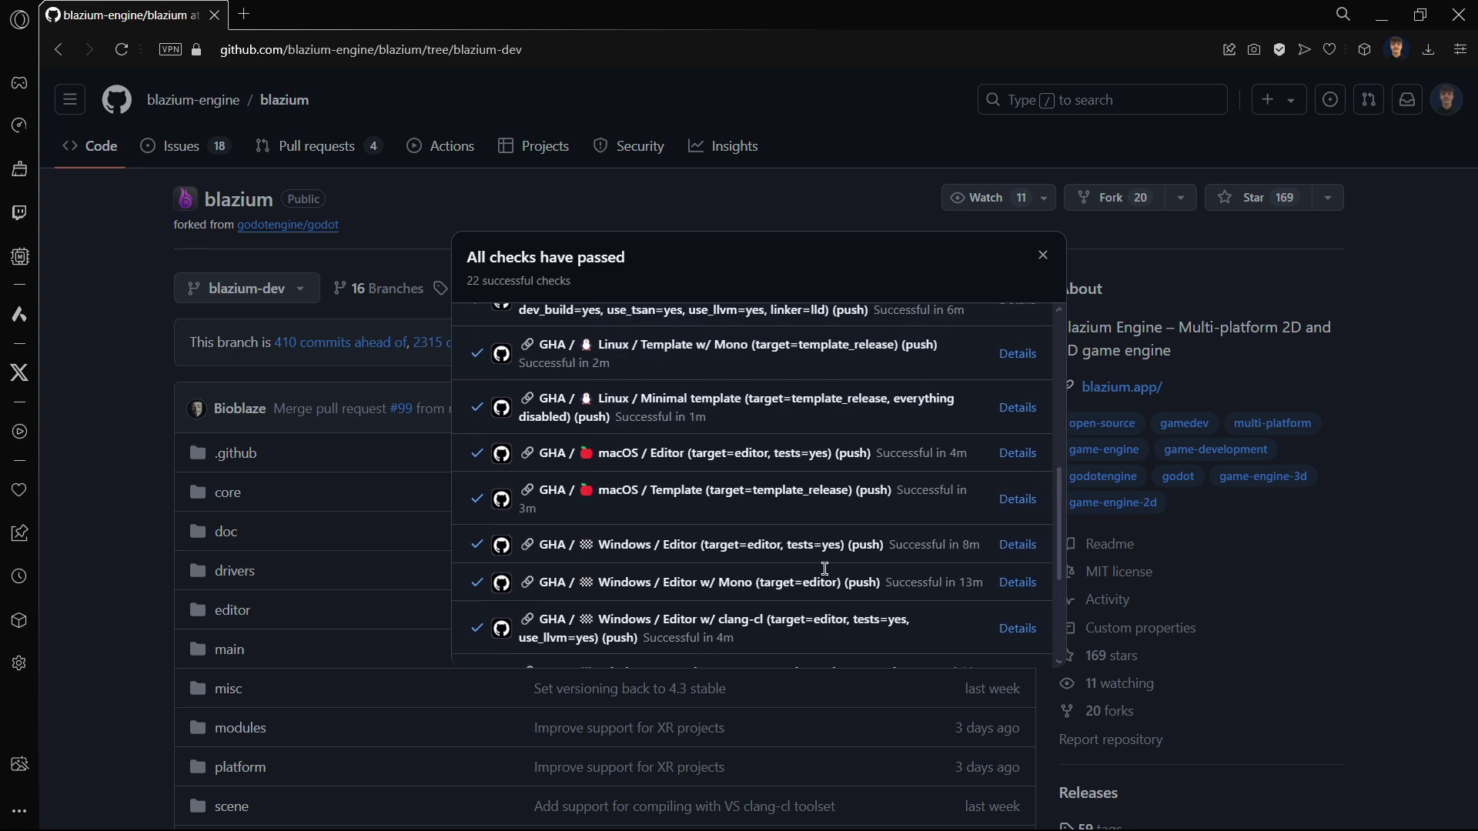
pyautogui.scroll(4, 824, 565)
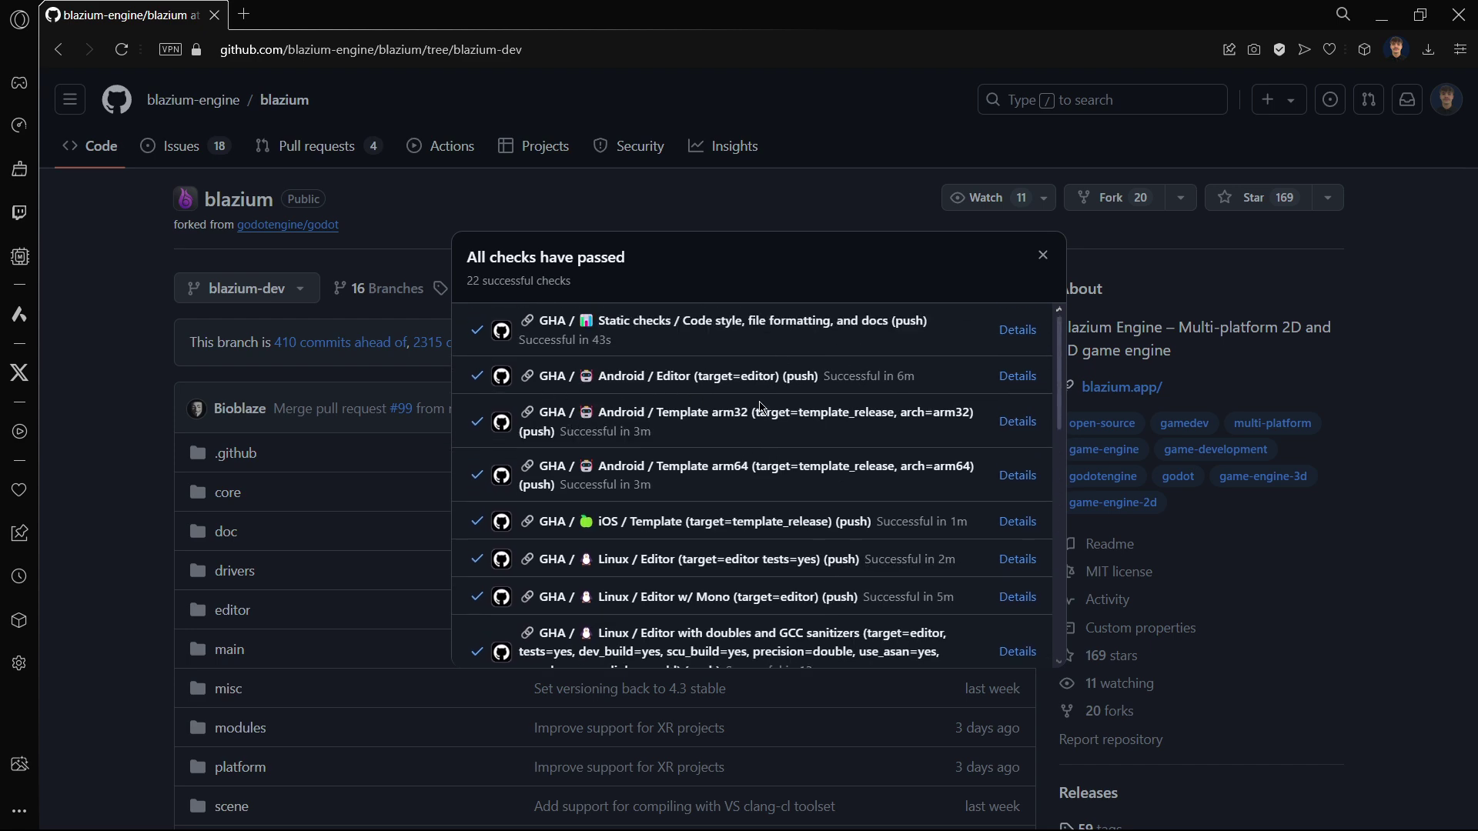
# - Scroll through the 22 passed checks, then bring the Discord chat forward
pyautogui.scroll(-5, 761, 408)
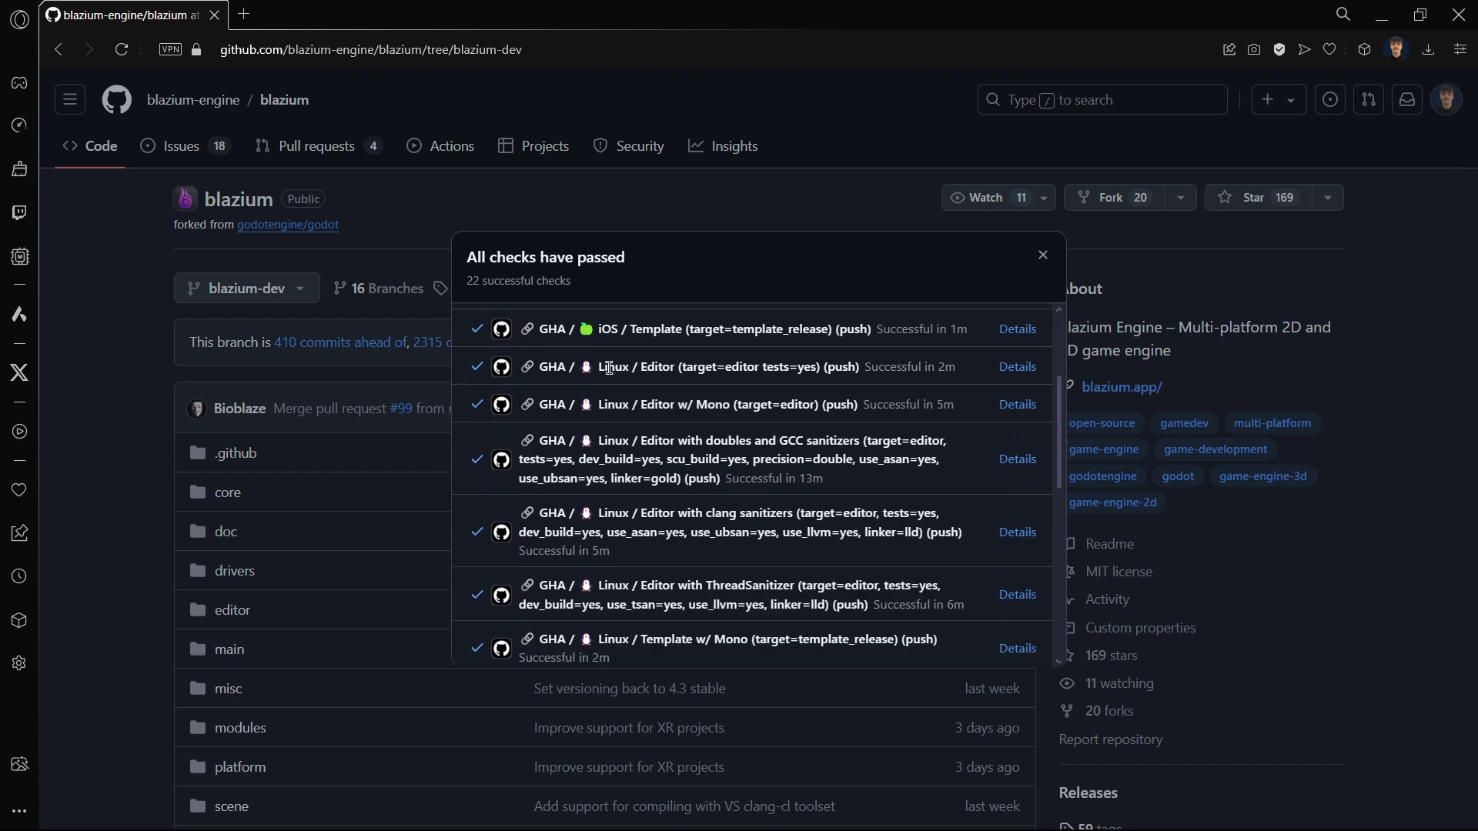
pyautogui.scroll(-5, 662, 370)
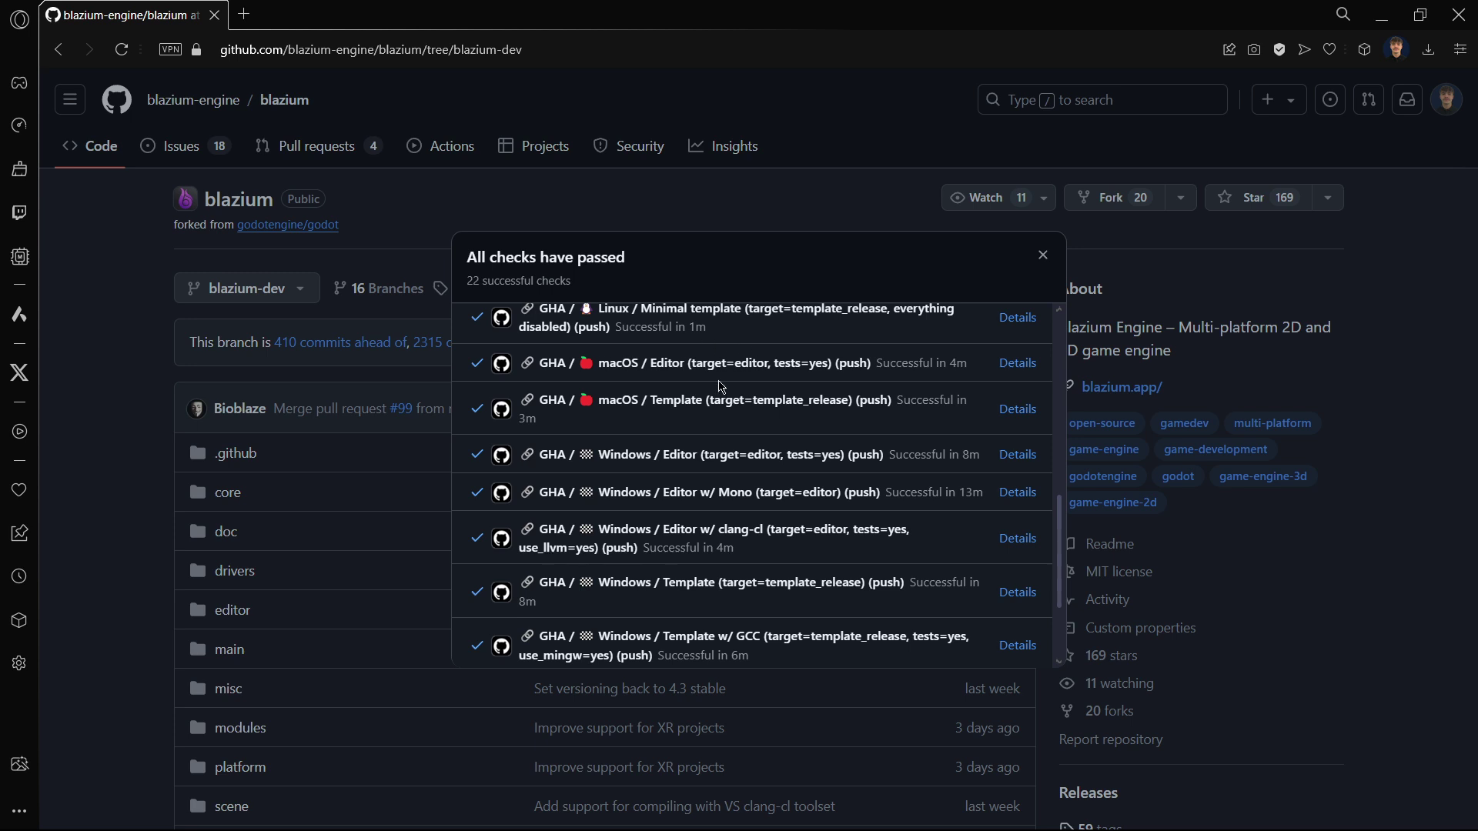
pyautogui.scroll(-3, 721, 386)
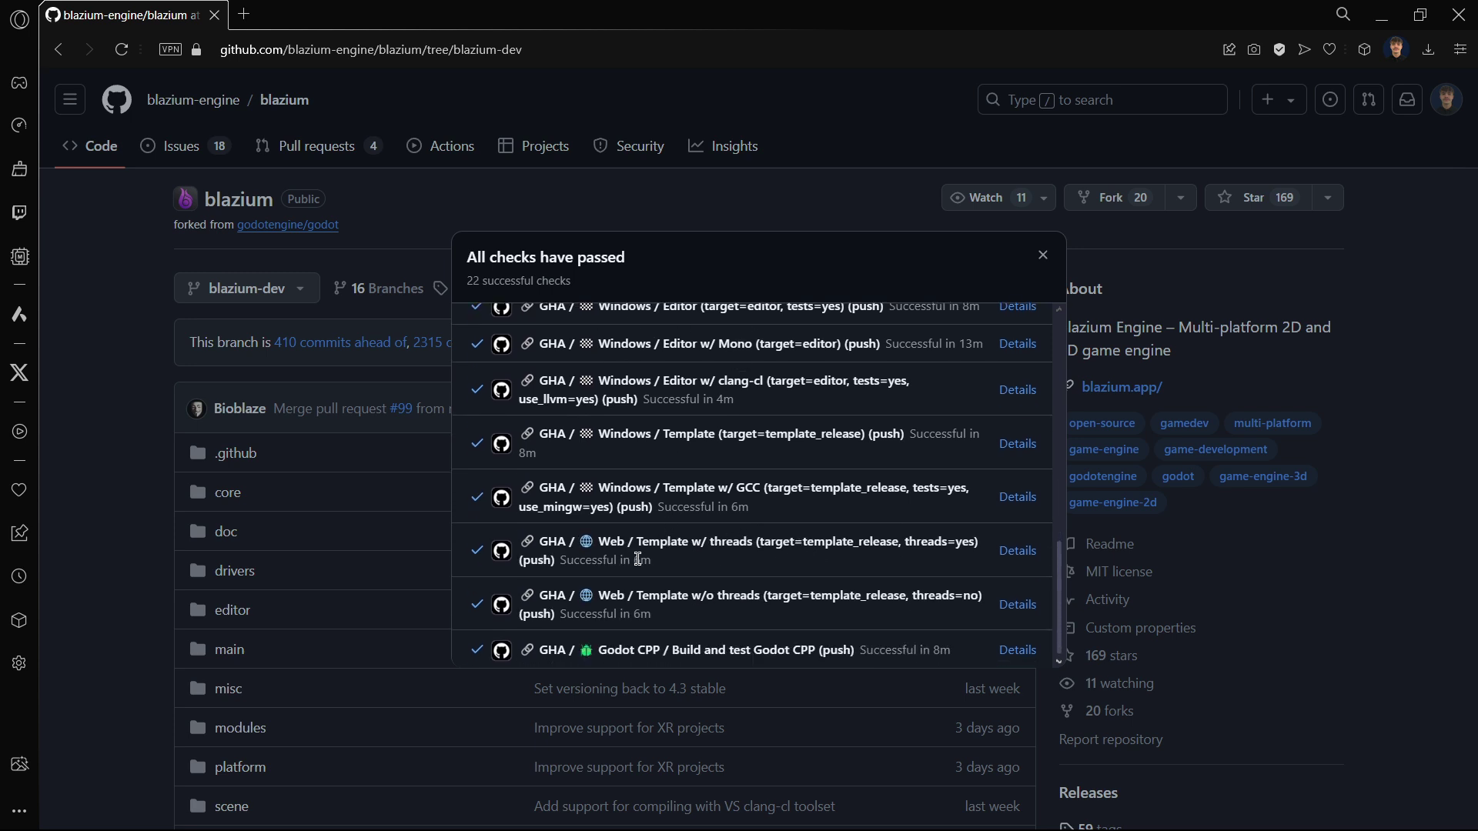
pyautogui.hotkey('alt', 'Tab')
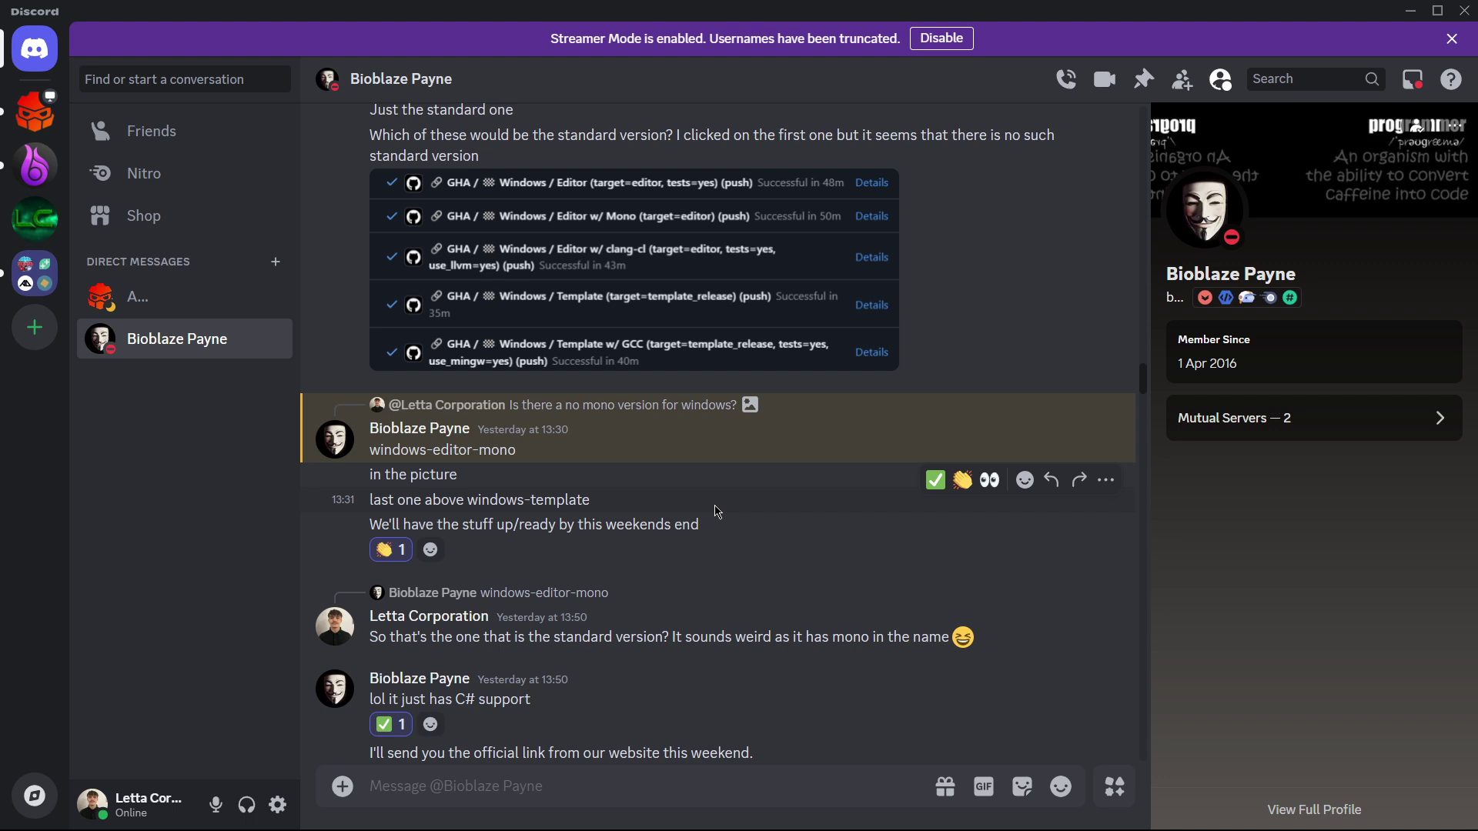
# - Cross-check the Discord hint about the Windows build against the GitHub checks list
pyautogui.hotkey('alt', 'Tab')
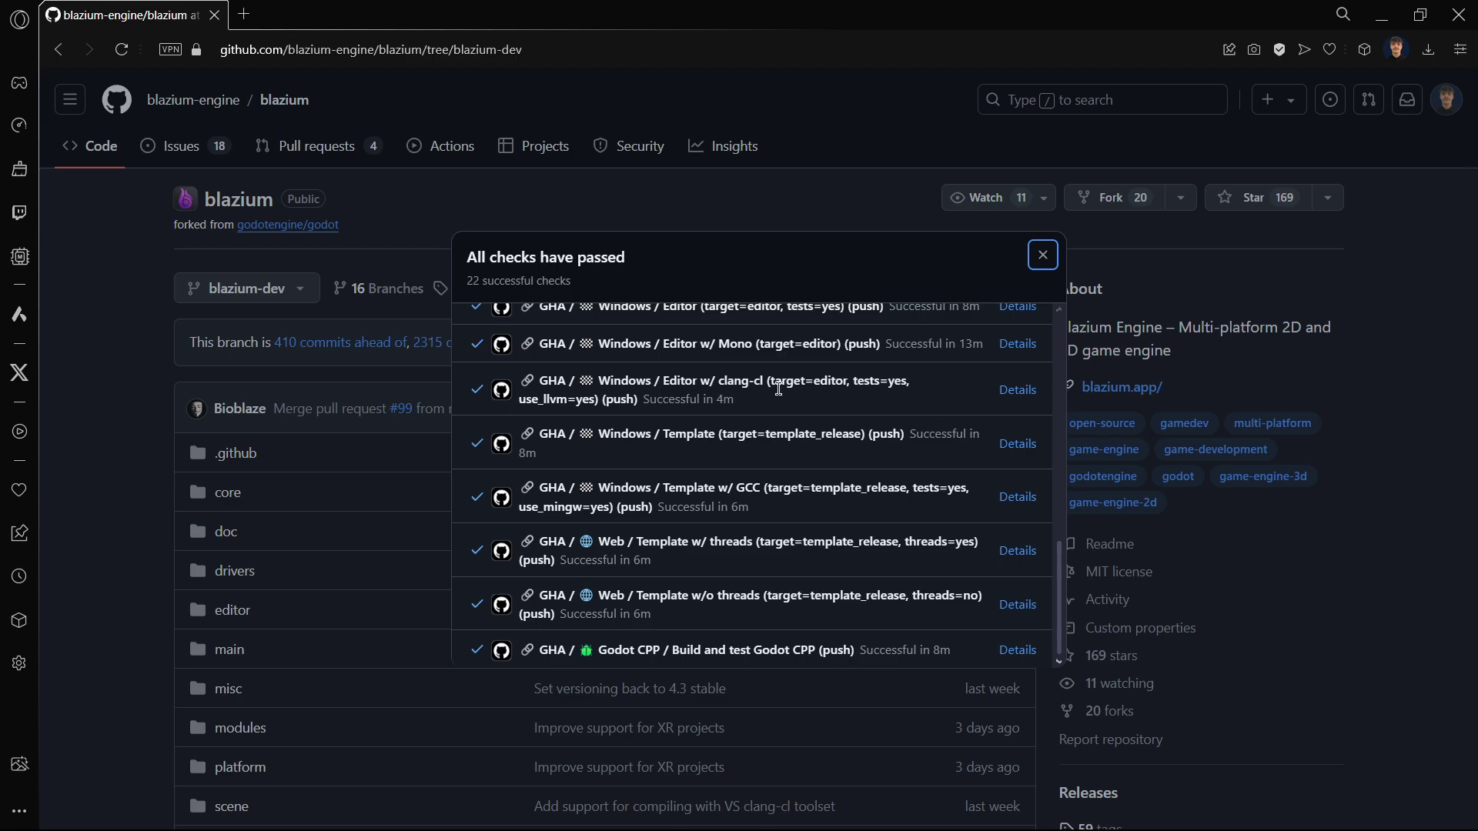
pyautogui.hotkey('alt', 'Tab')
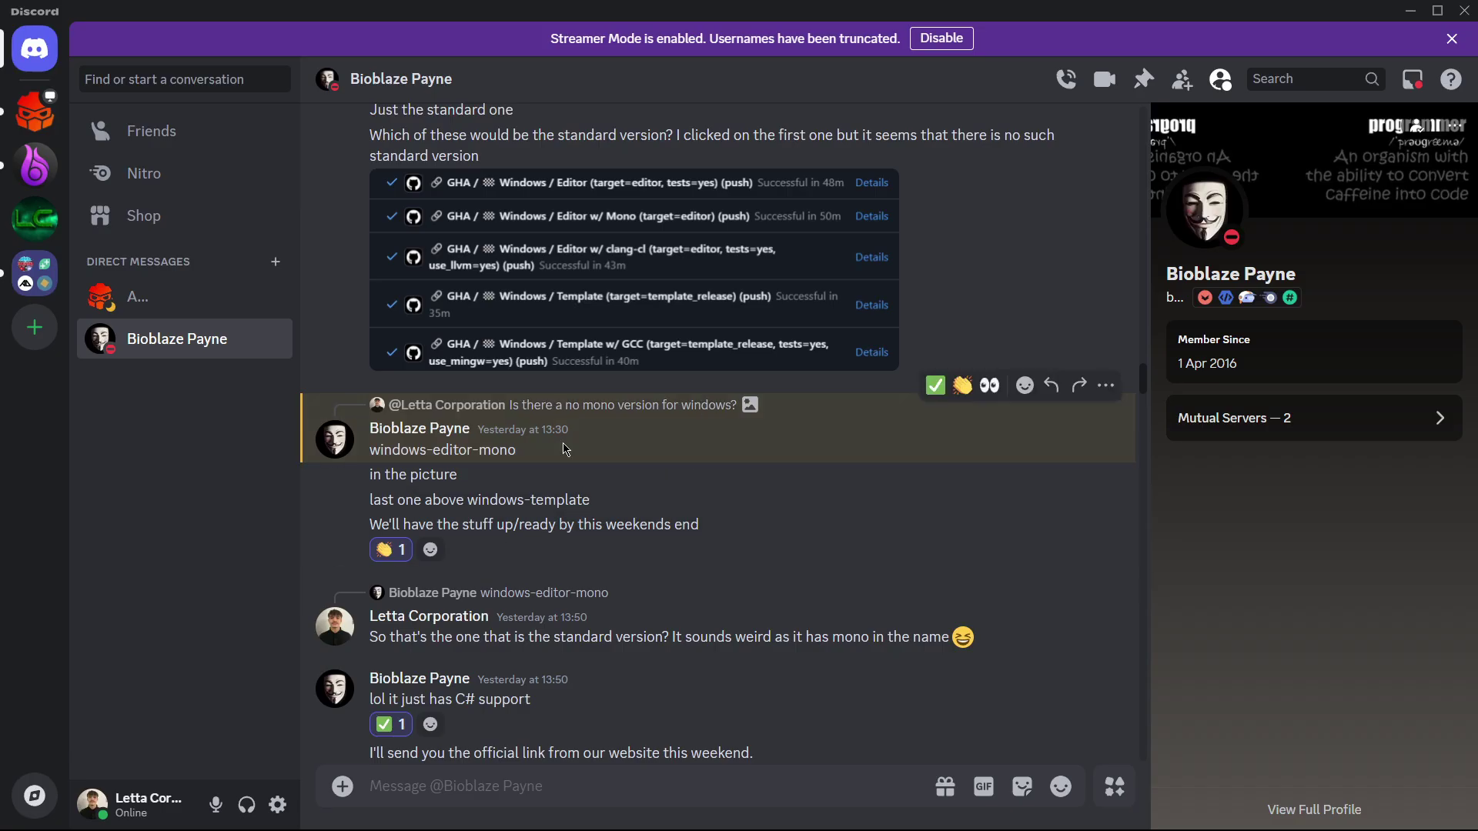
pyautogui.moveTo(620, 505); pyautogui.dragTo(370, 503)
pyautogui.click(493, 505)
pyautogui.hotkey('alt', 'Tab')
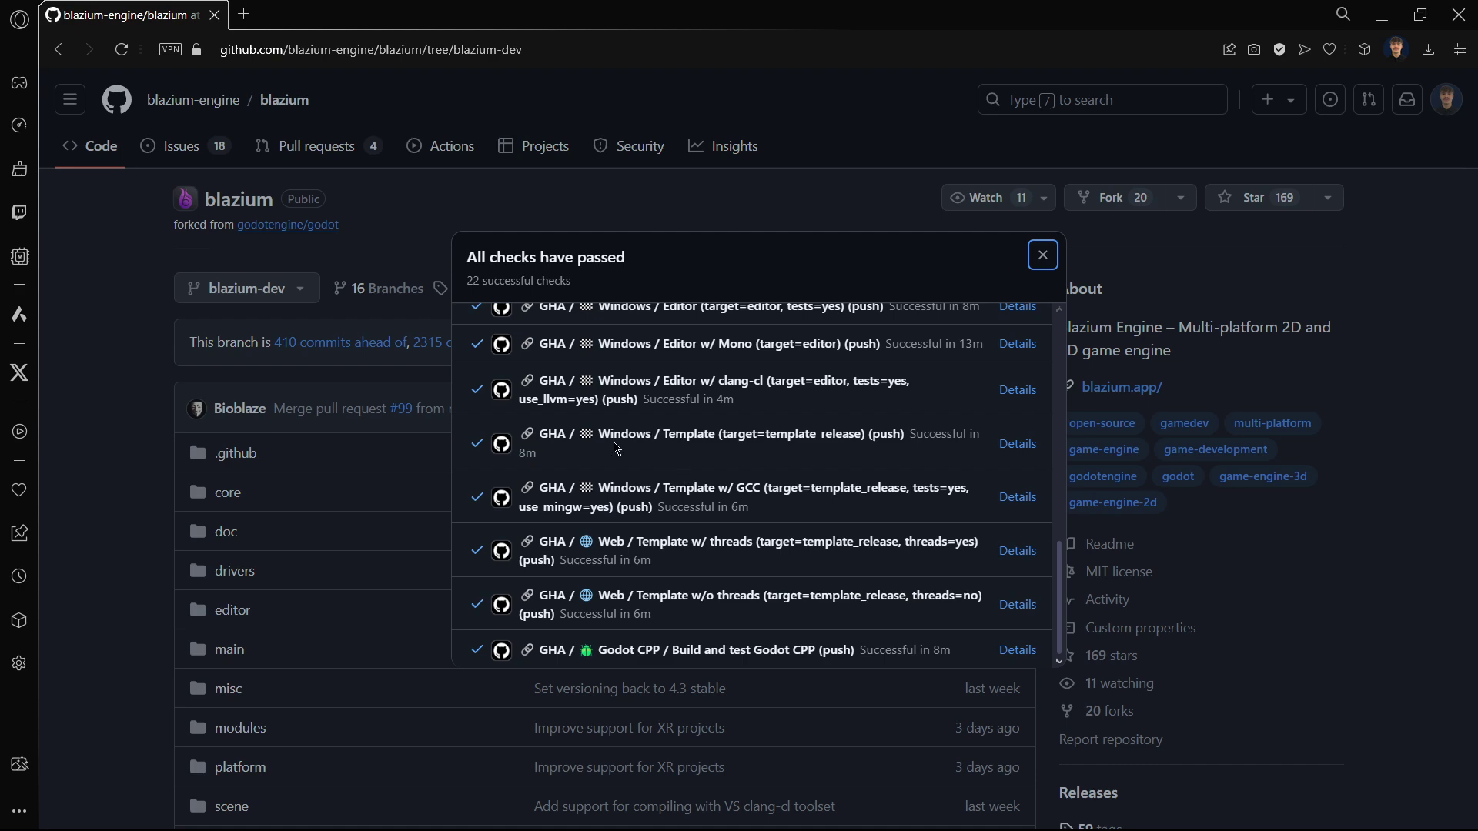
pyautogui.moveTo(604, 435); pyautogui.dragTo(712, 437)
pyautogui.click(706, 381)
# - Download the 81.4 MB windows-editor-mono artifact from the Windows Editor clang-cl run's summary
pyautogui.click(1010, 390)
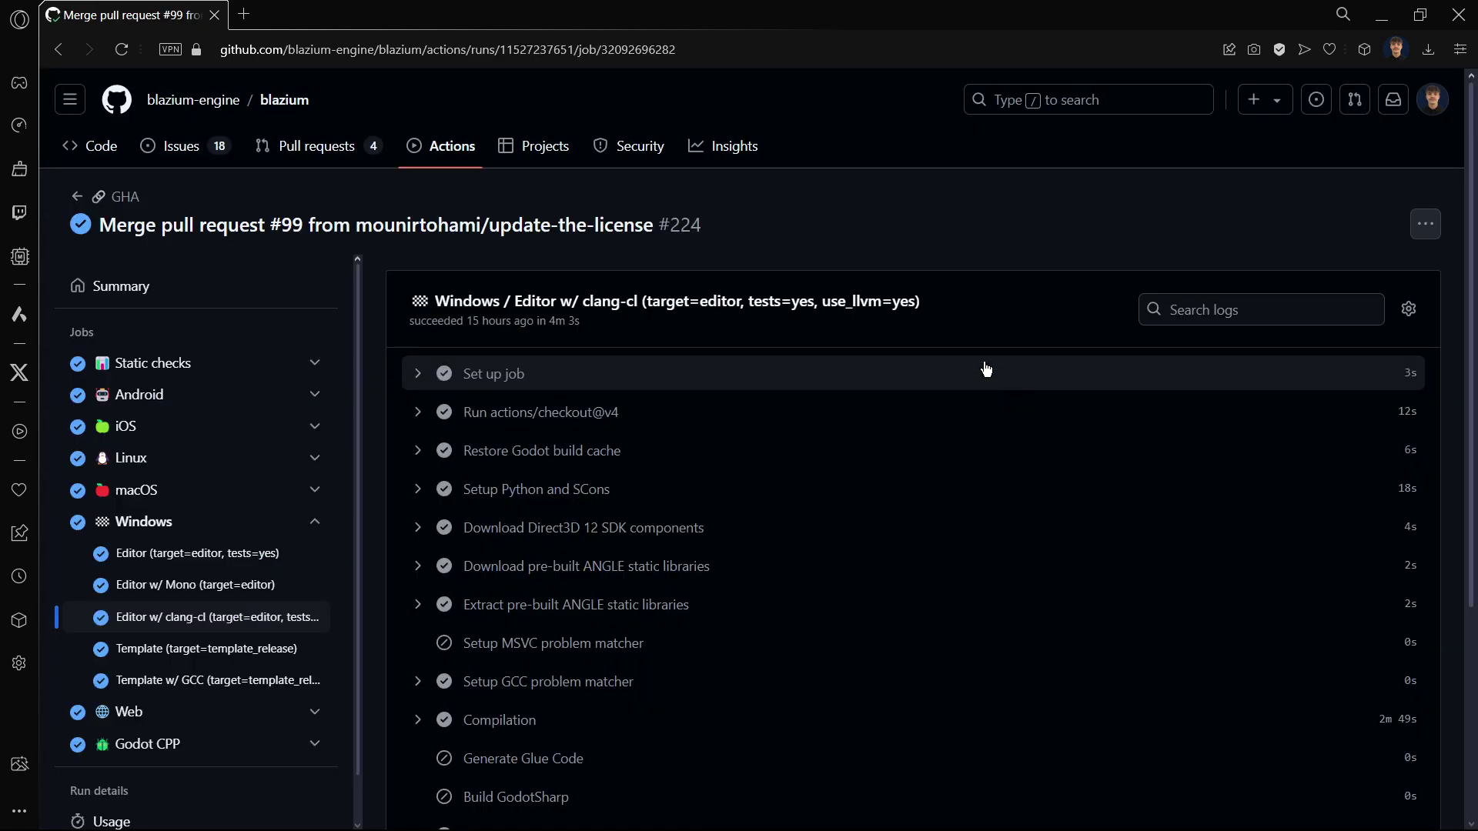
pyautogui.click(225, 284)
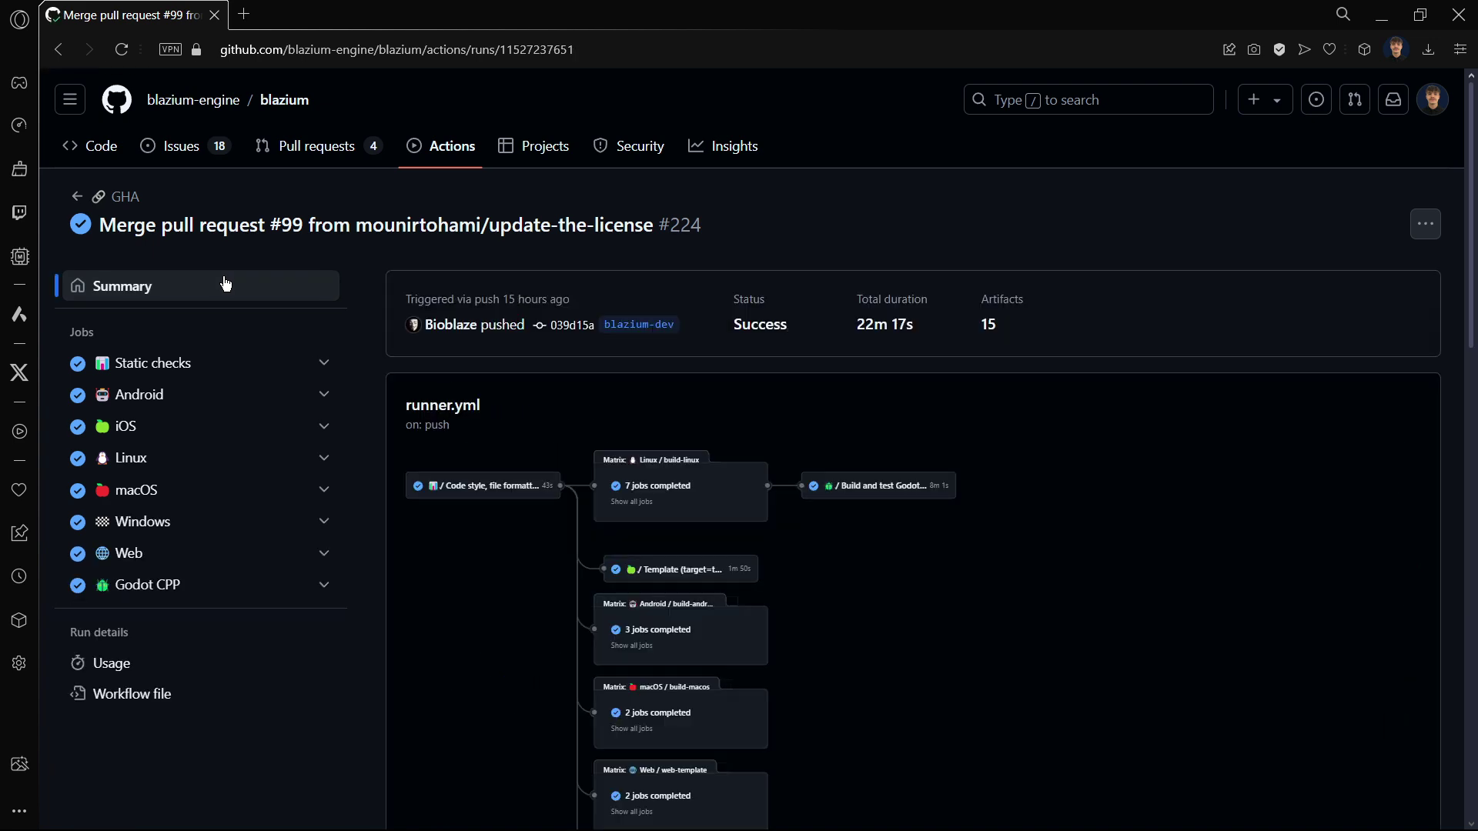
pyautogui.scroll(-15, 412, 400)
pyautogui.scroll(3, 398, 418)
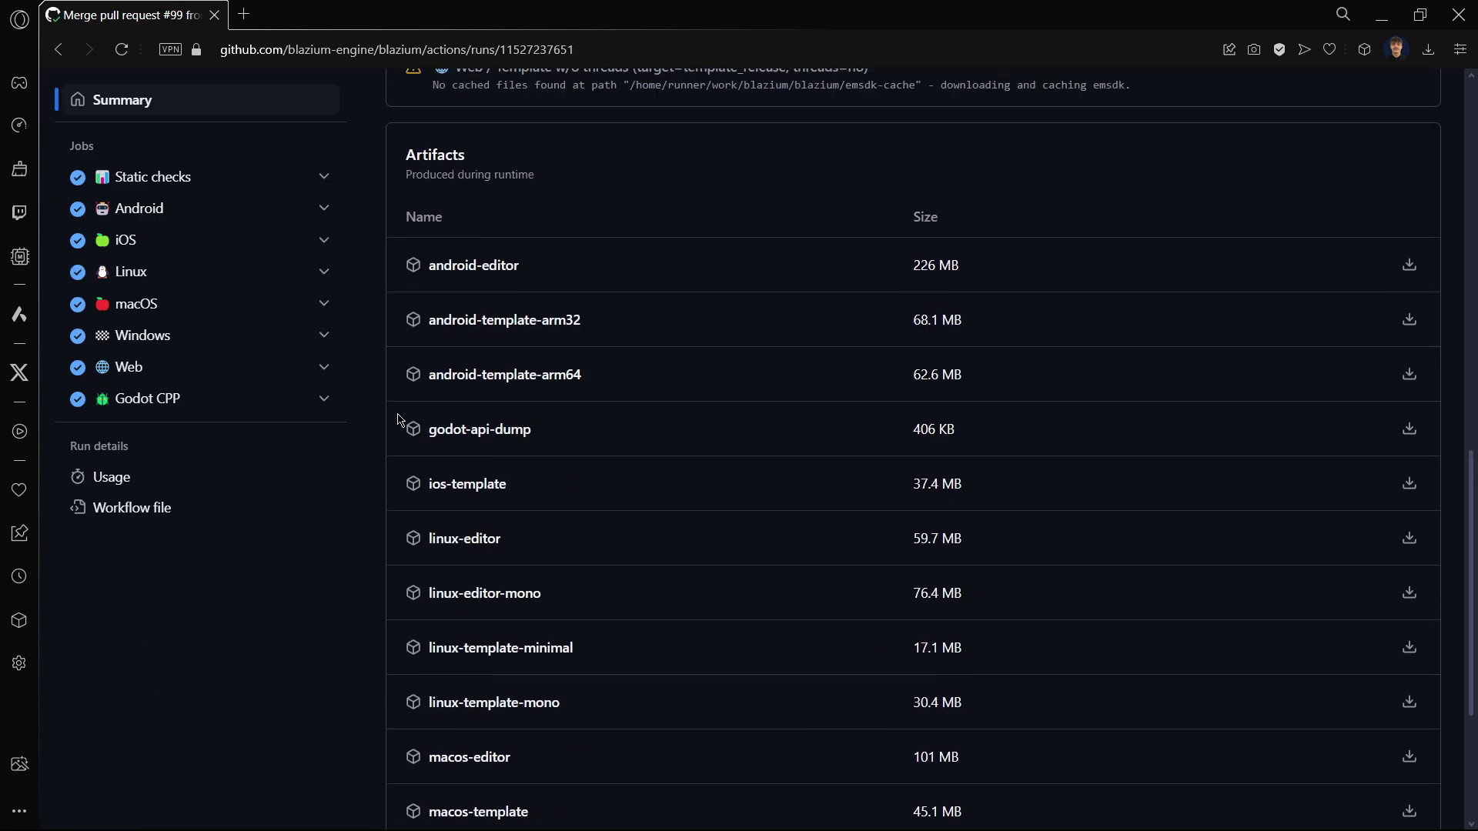
pyautogui.scroll(-3, 474, 278)
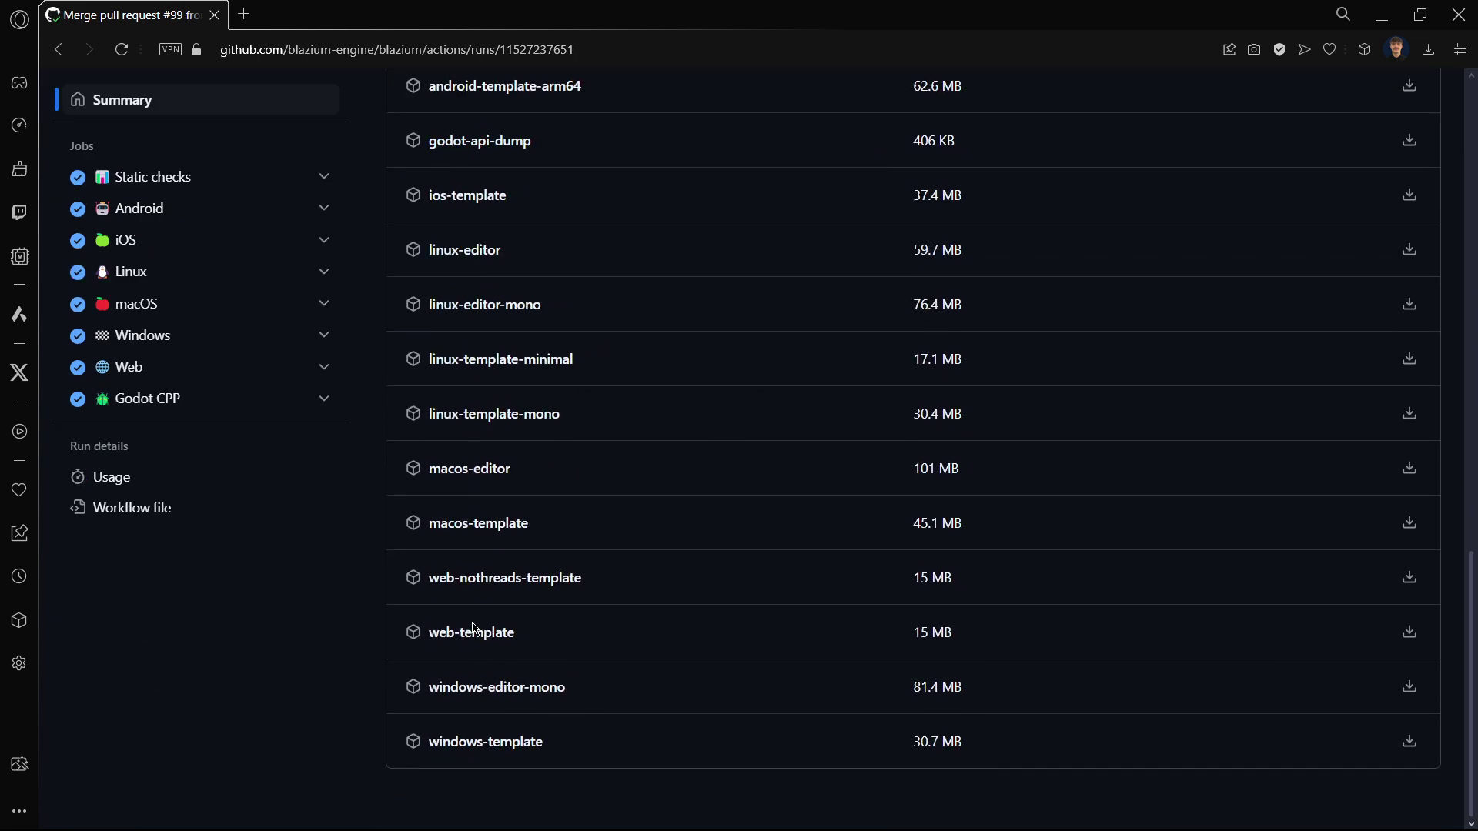
pyautogui.click(483, 697)
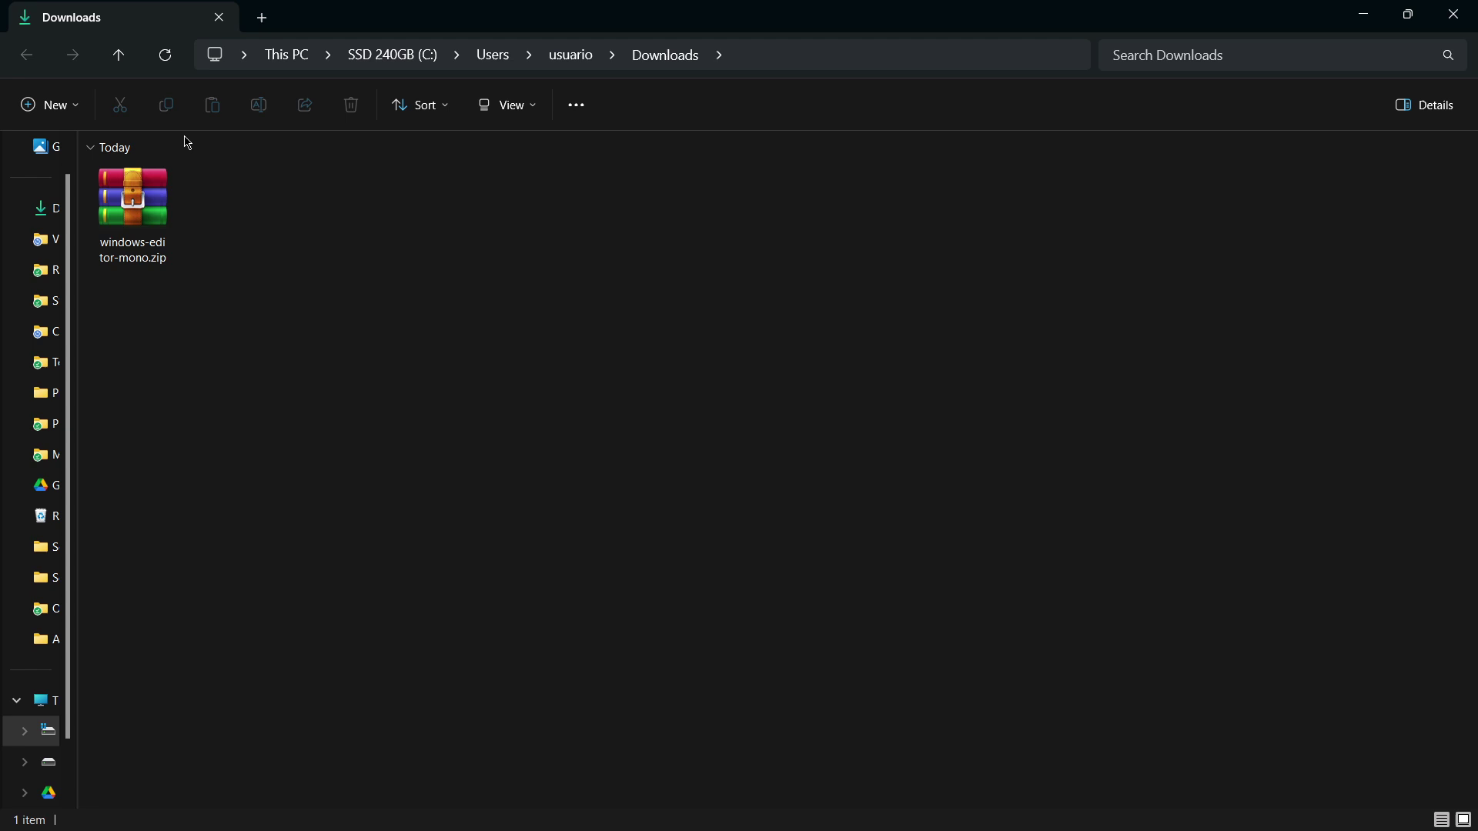
# - Extract windows-editor-mono.zip into Downloads with WinRAR and delete the zip
pyautogui.doubleClick(132, 202)
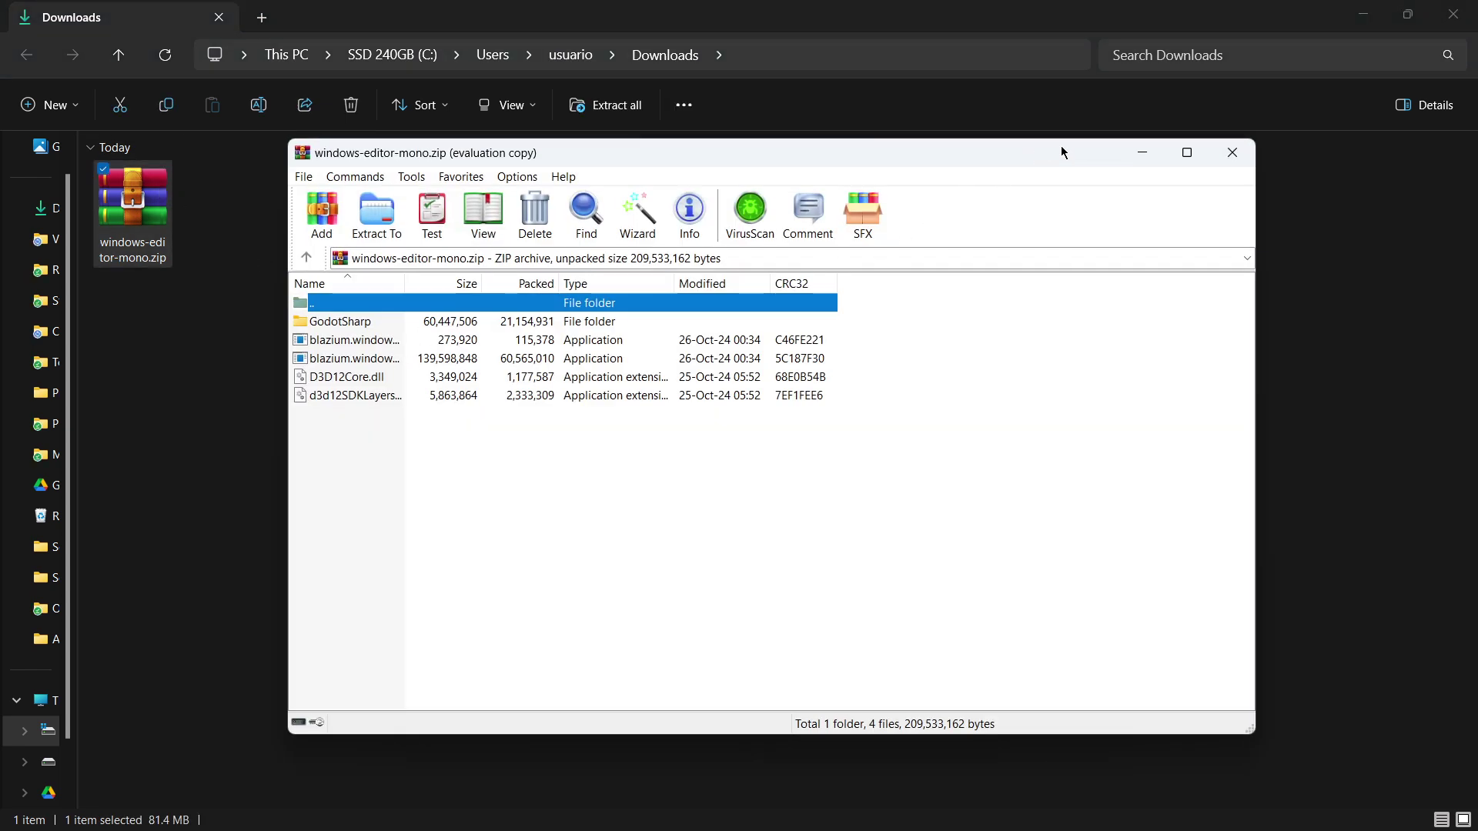
pyautogui.click(1232, 153)
pyautogui.rightClick(119, 227)
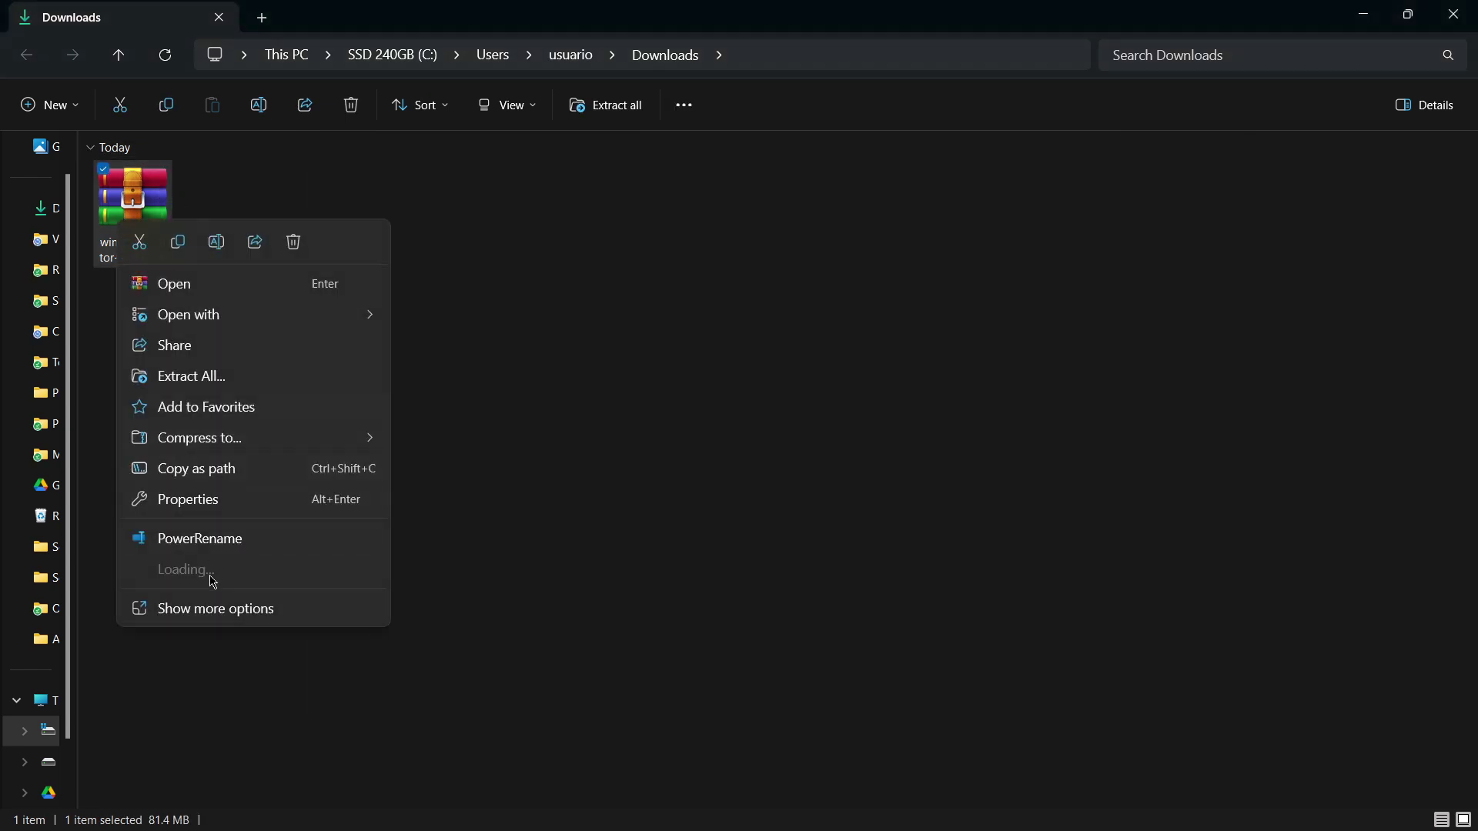
pyautogui.moveTo(208, 579)
pyautogui.click(465, 665)
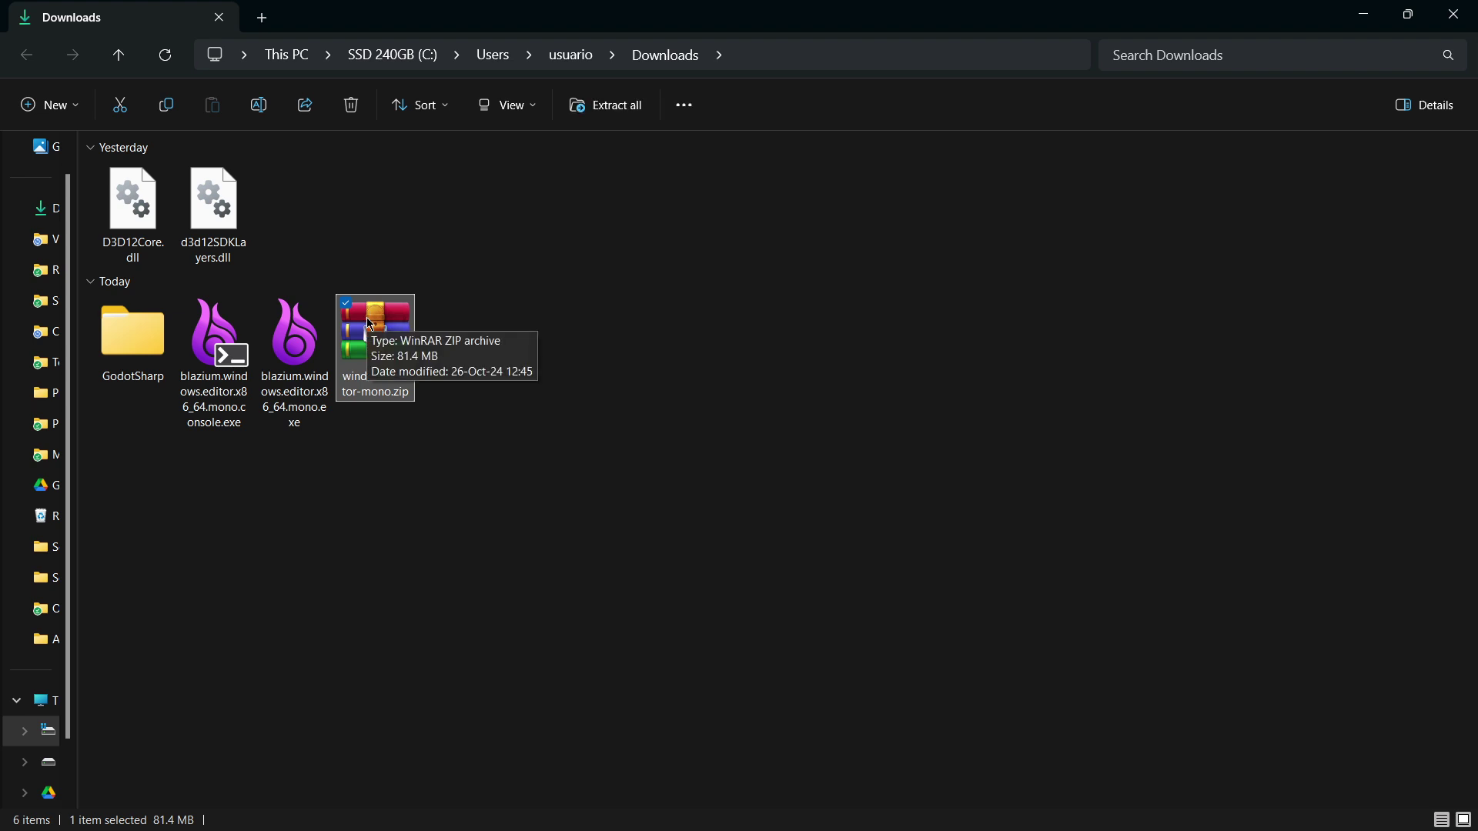
pyautogui.press('Delete')
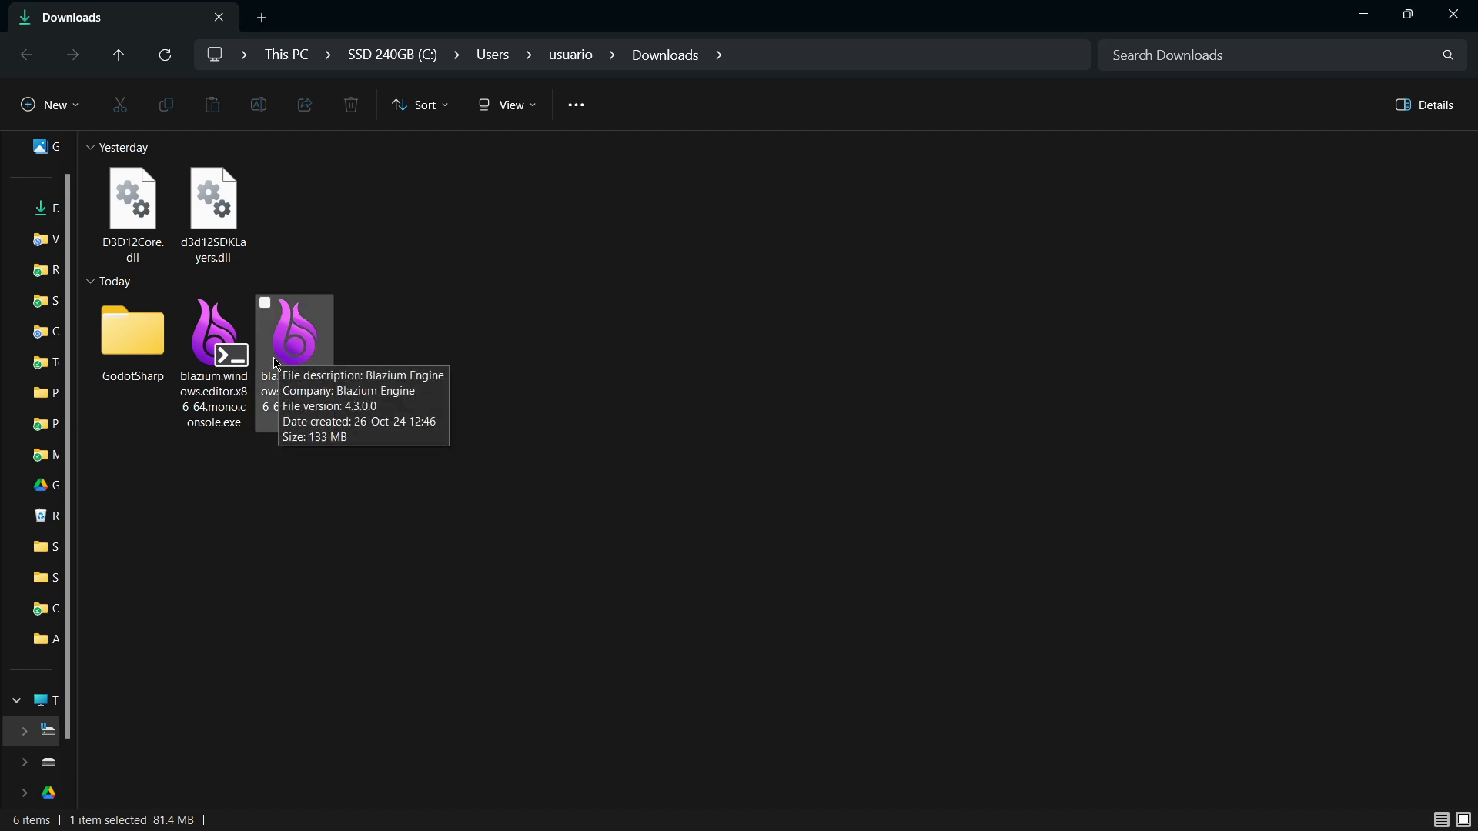
# - Inspect the GodotSharp folder, then select the Blazium mono editor executable
pyautogui.doubleClick(128, 331)
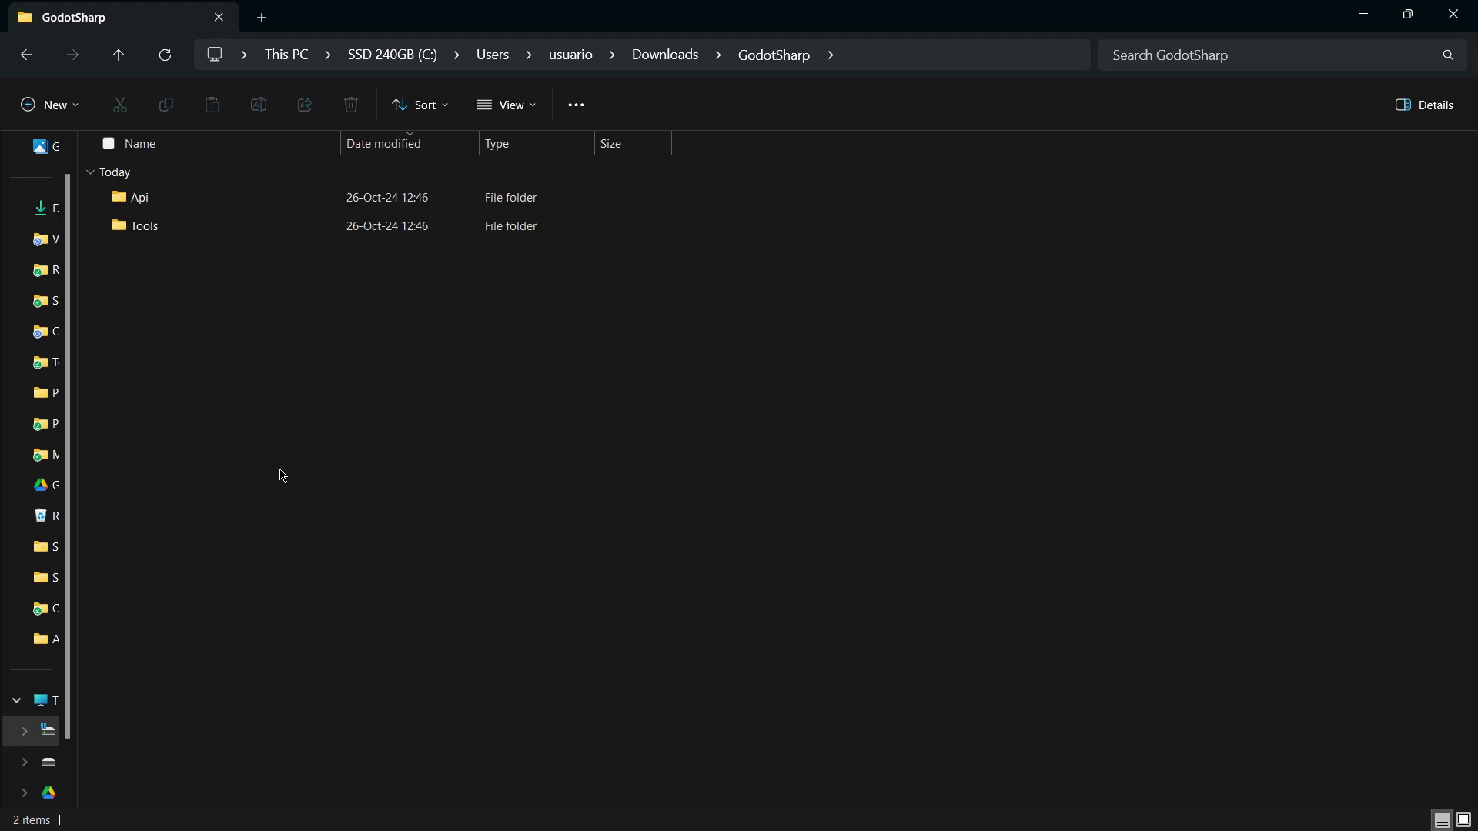
pyautogui.click(118, 55)
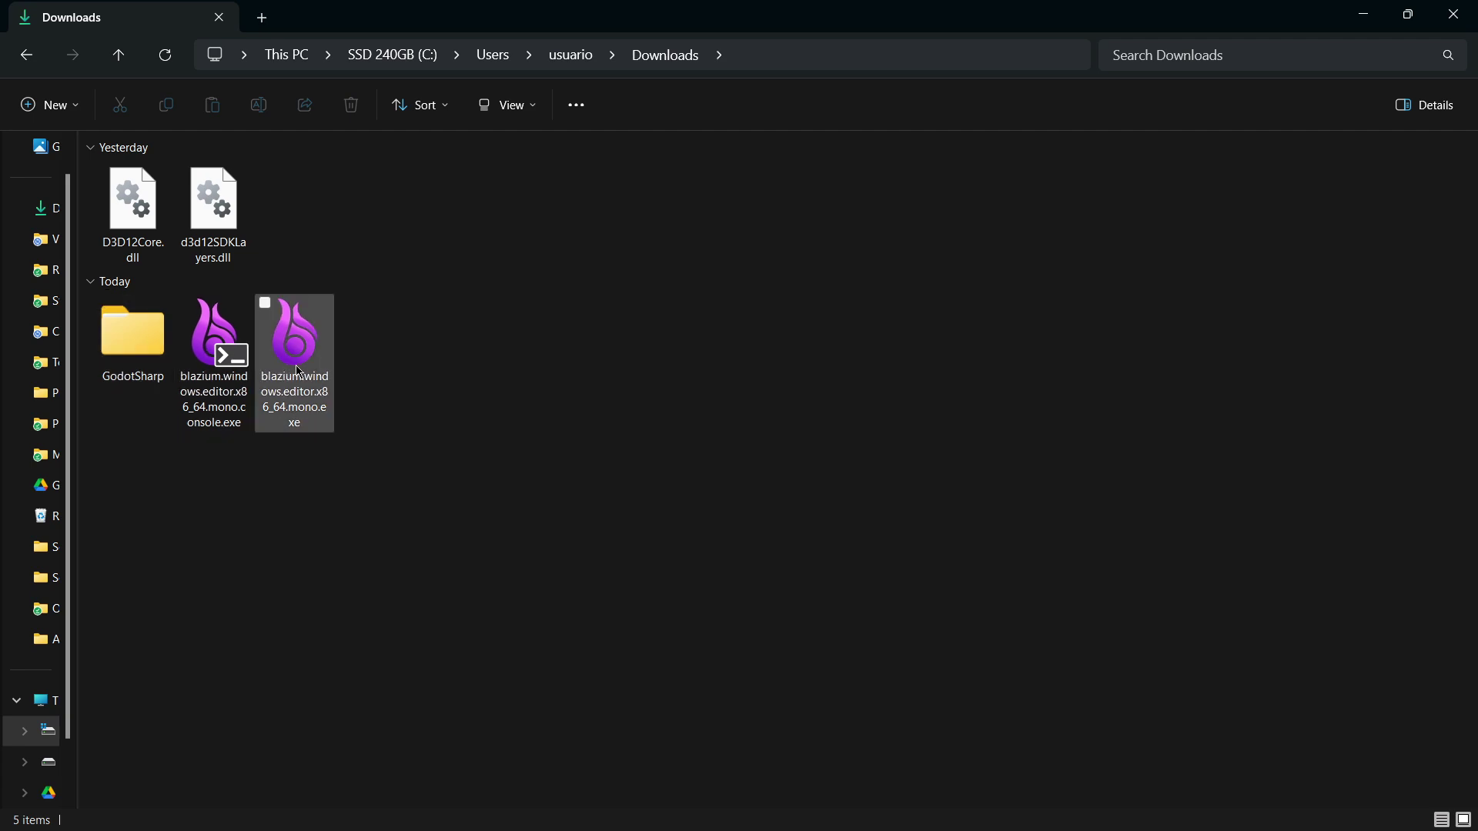
pyautogui.moveTo(303, 373)
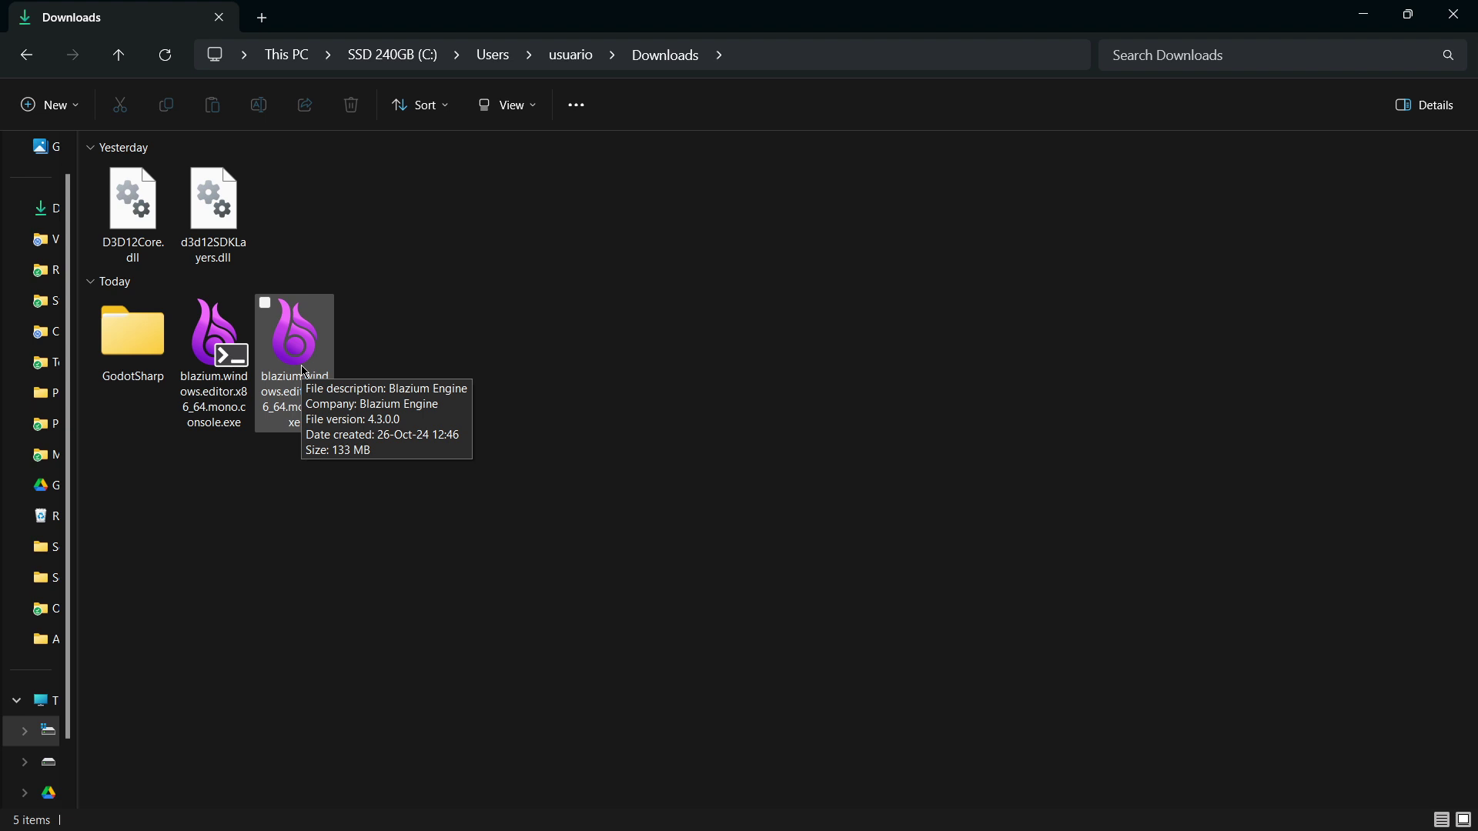
pyautogui.click(304, 372)
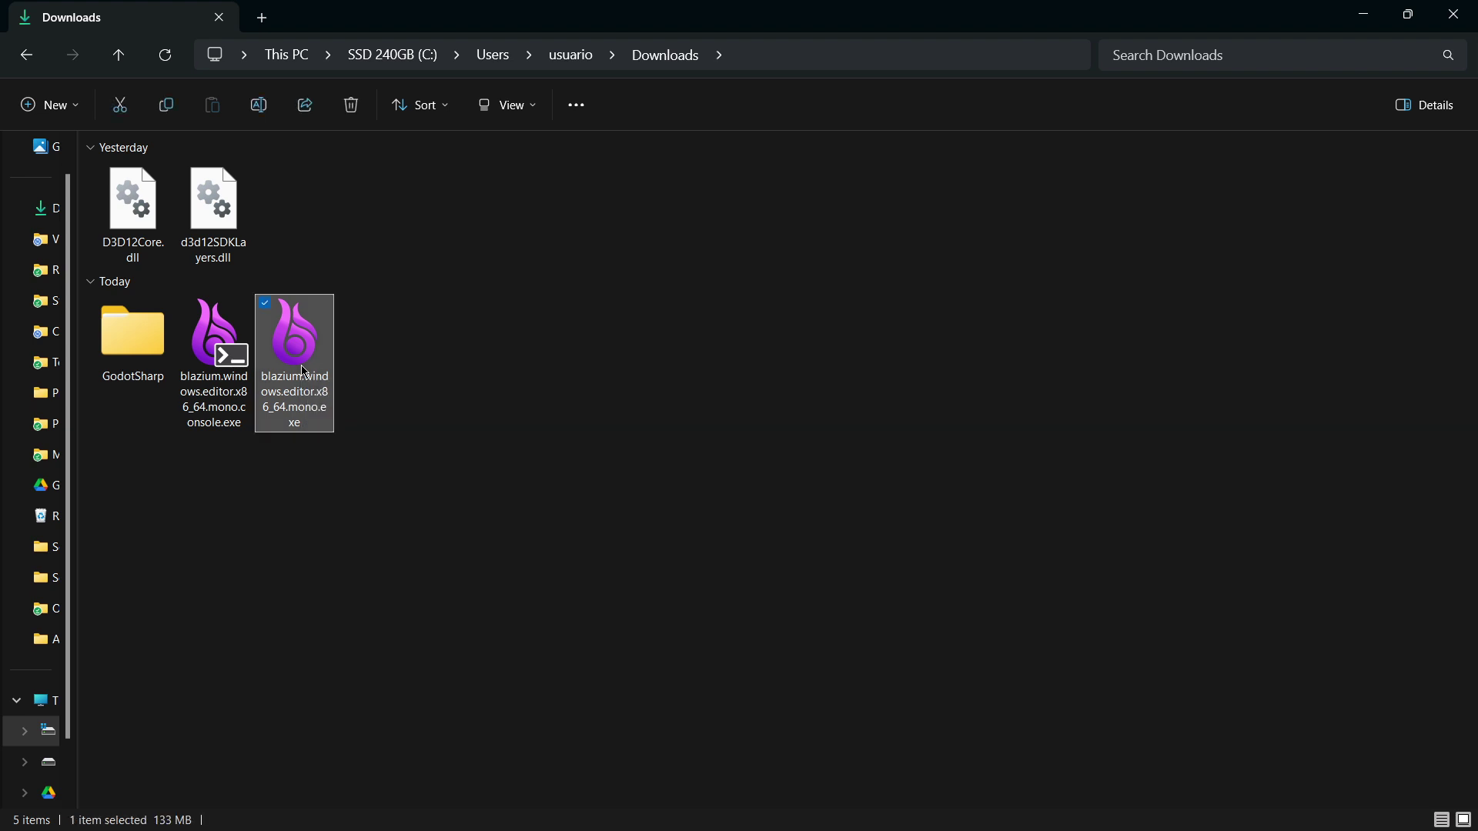
# - Launch the Blazium editor, maximize its Project Manager, and start a new project
pyautogui.doubleClick(304, 373)
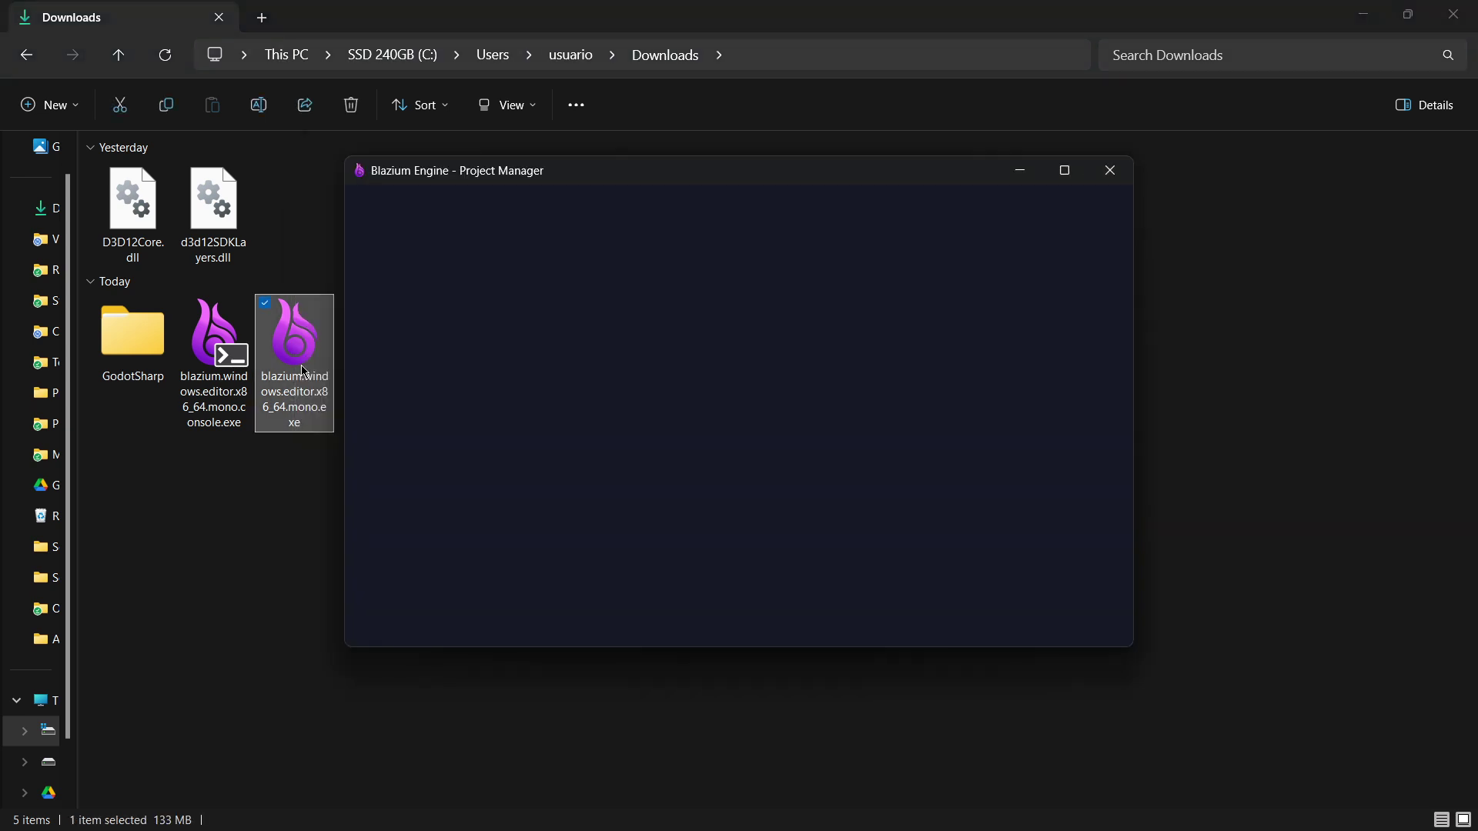
pyautogui.click(1064, 168)
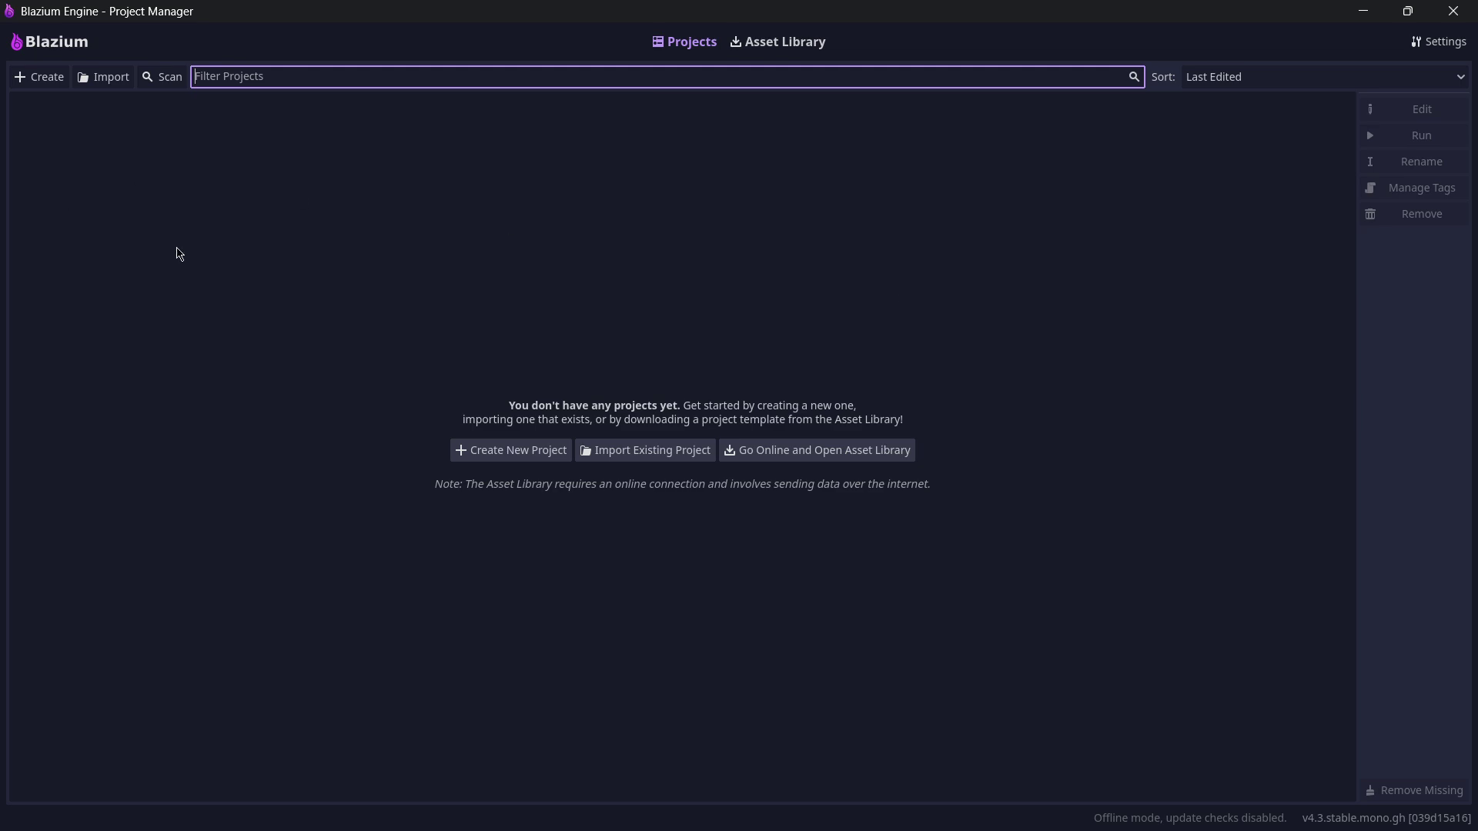
pyautogui.click(37, 78)
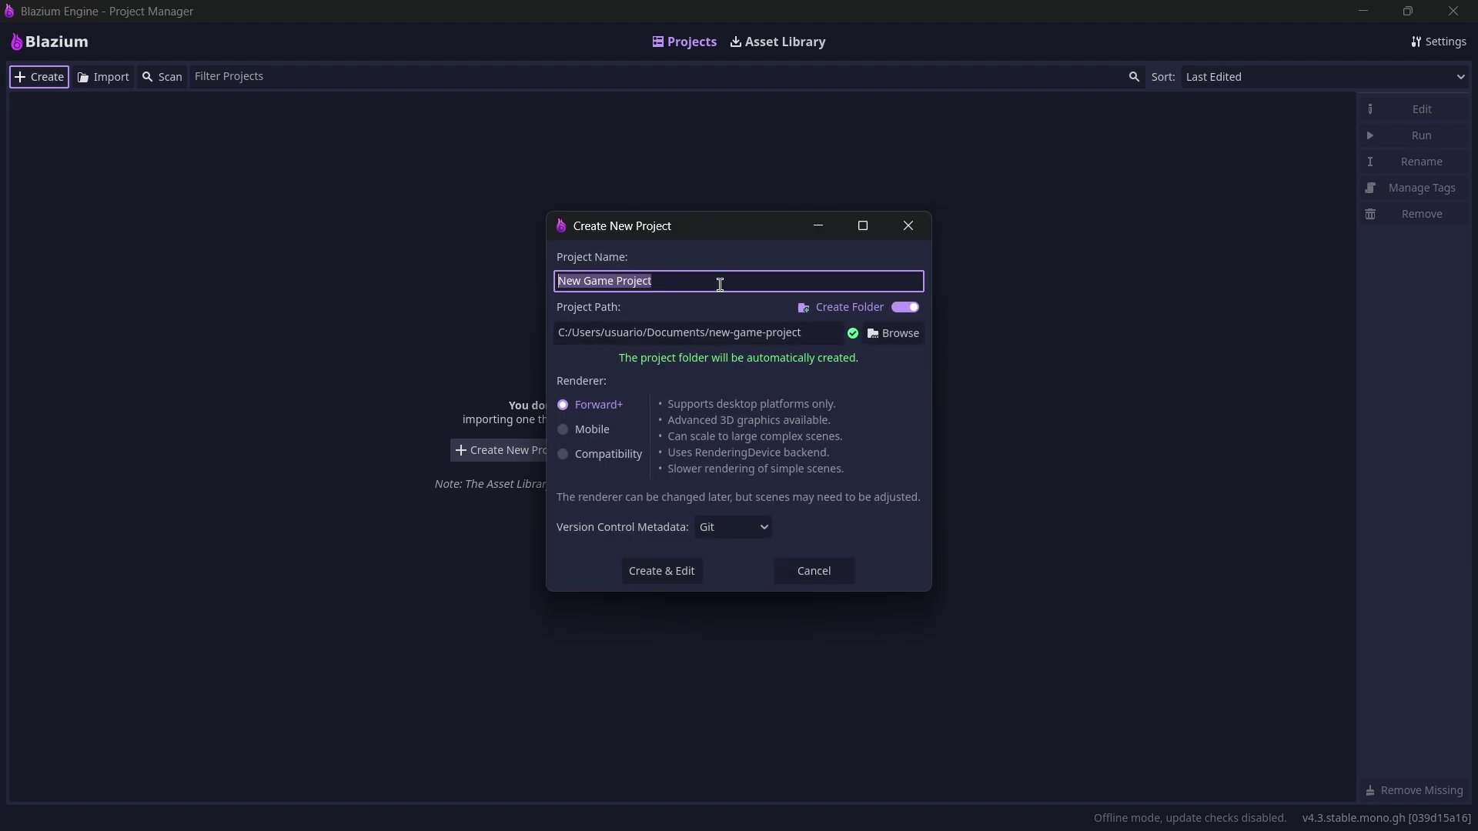
# - Remove the Missing Project entry from the Godot Project Manager's list
pyautogui.moveTo(472, 808)
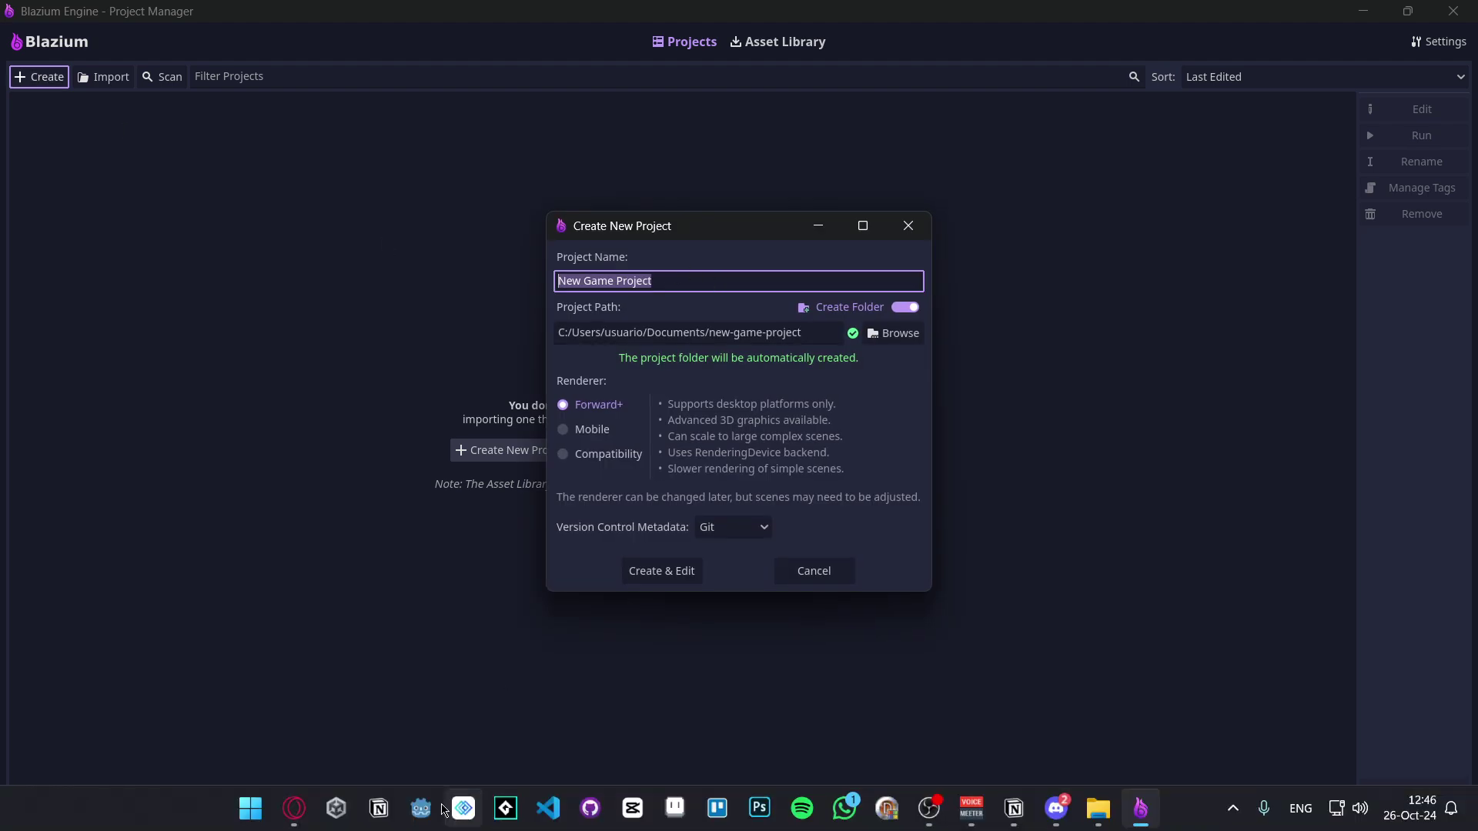
pyautogui.click(428, 807)
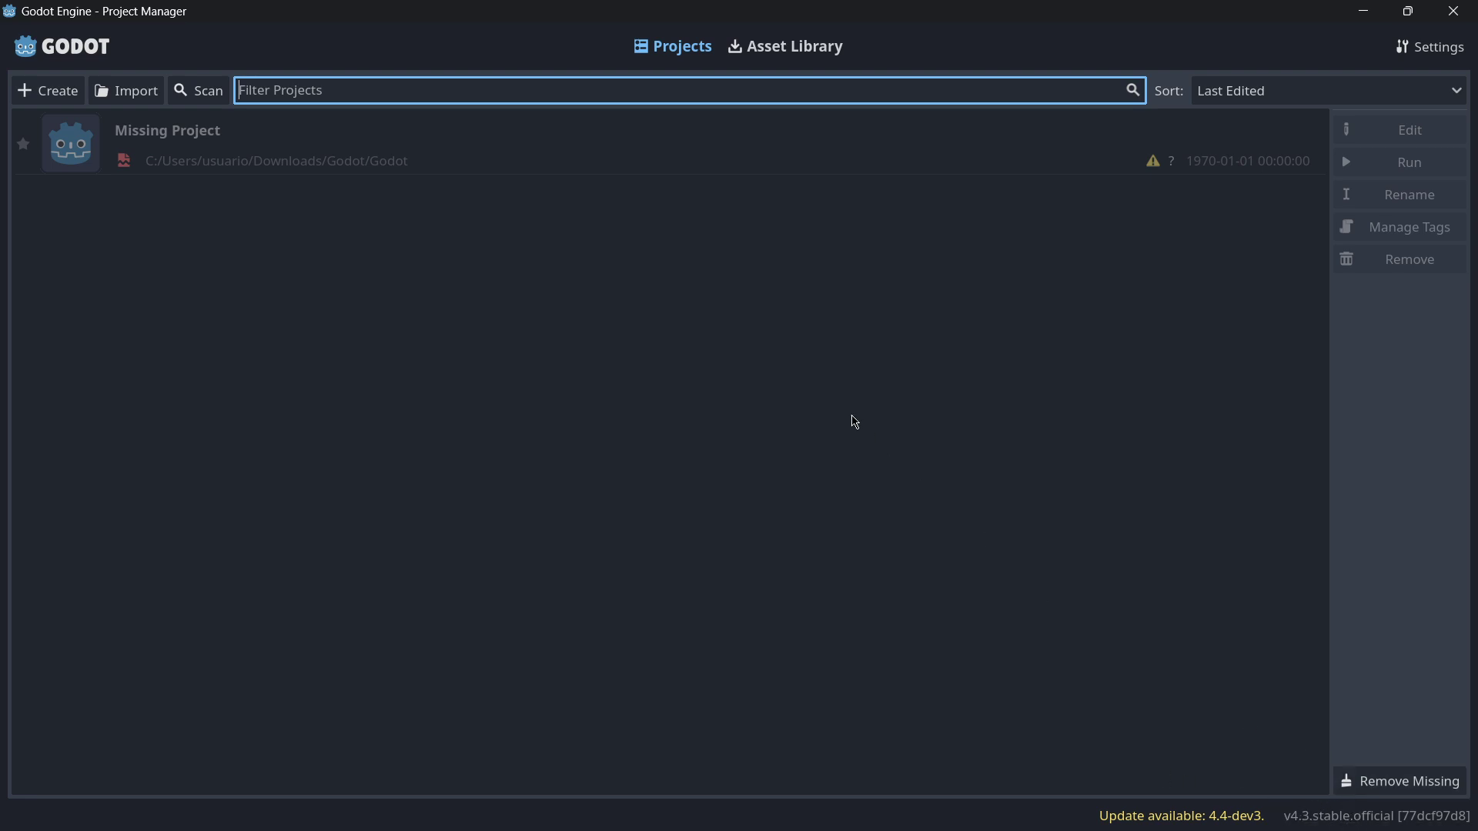
pyautogui.click(570, 147)
pyautogui.click(1401, 259)
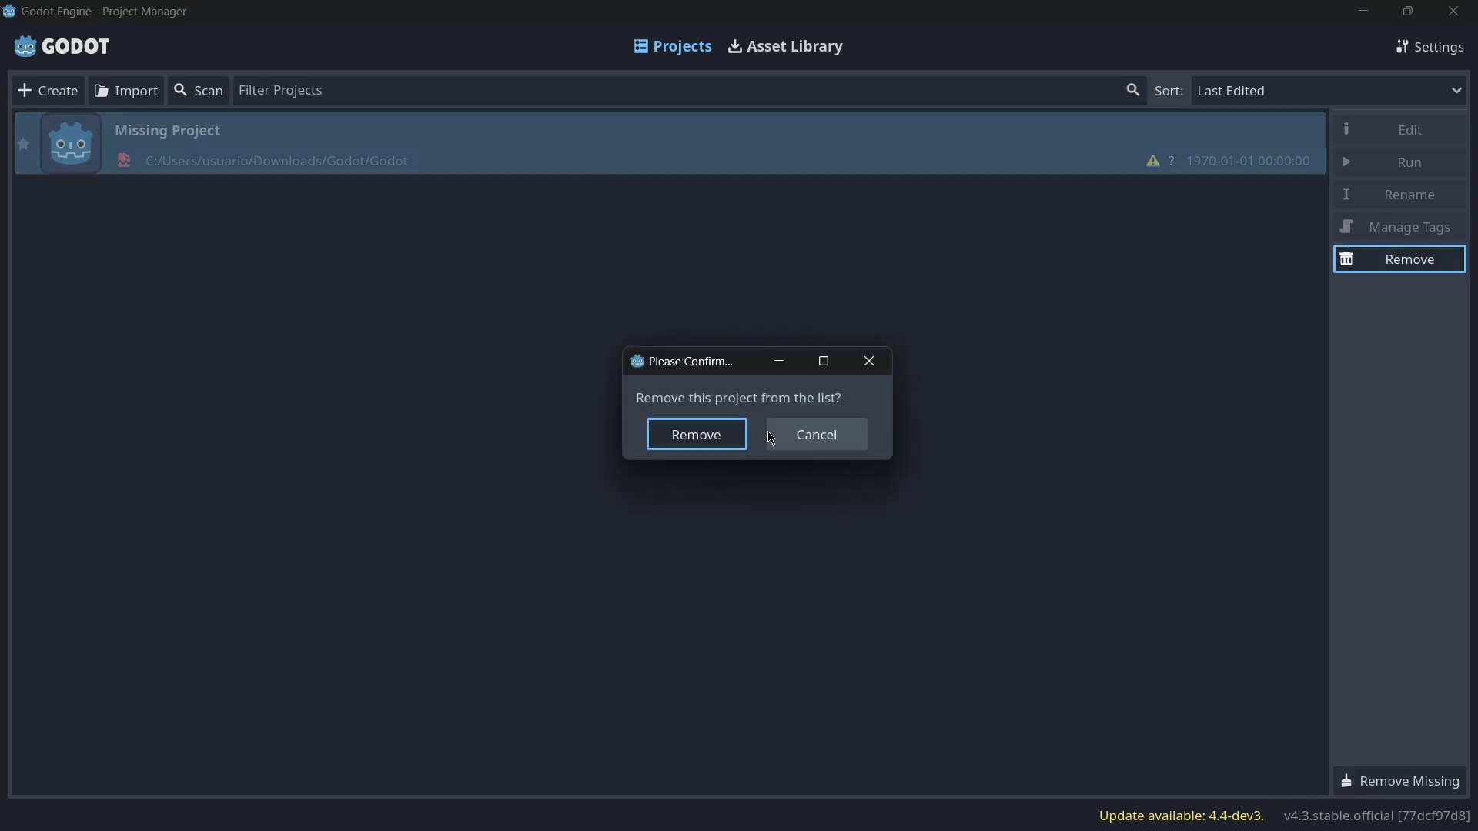
pyautogui.click(693, 432)
# - Return to Blazium's Project Manager and close the Create New Project dialog
pyautogui.moveTo(883, 810)
pyautogui.click(1097, 816)
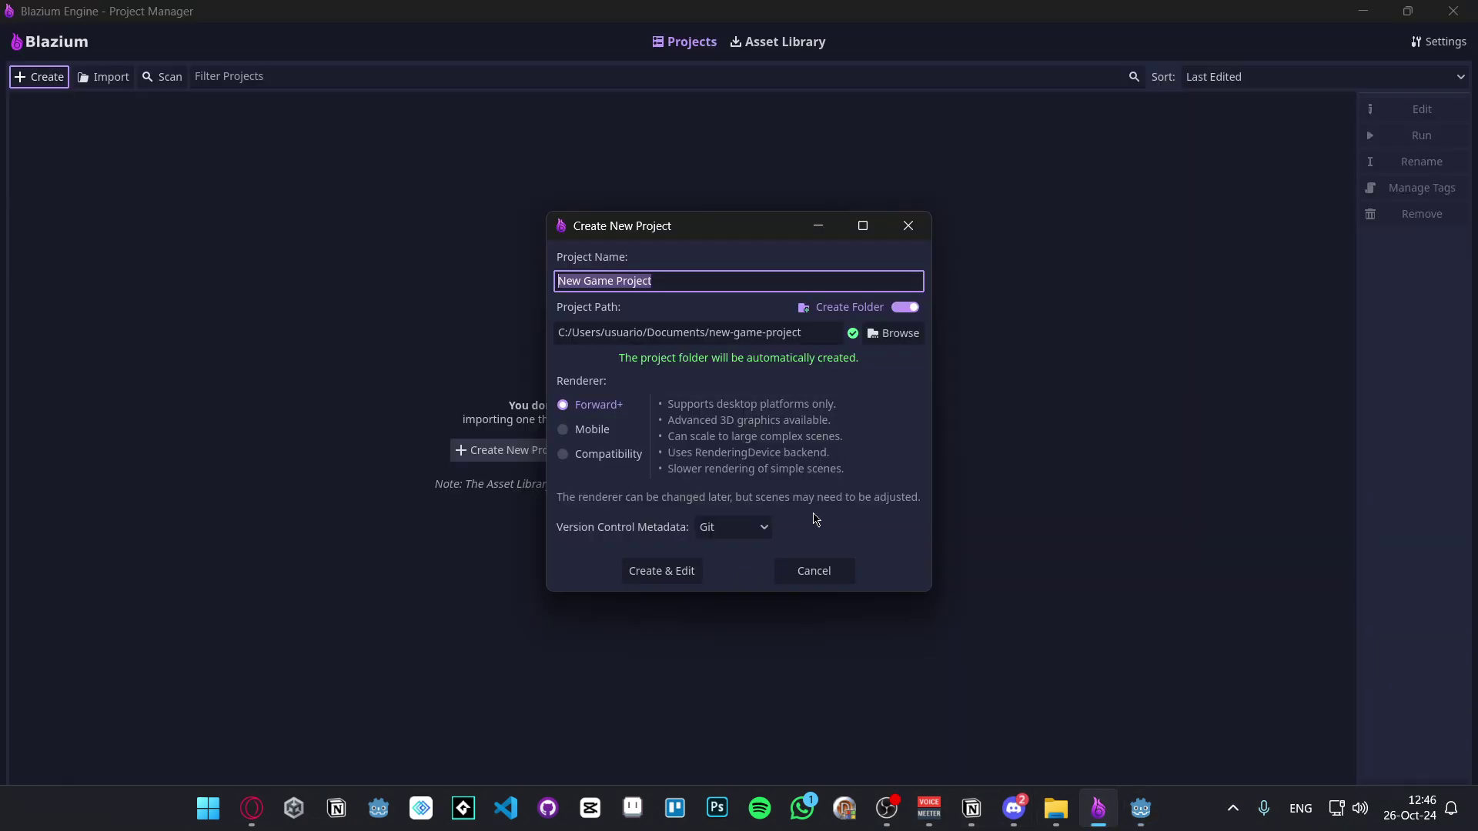
pyautogui.click(909, 226)
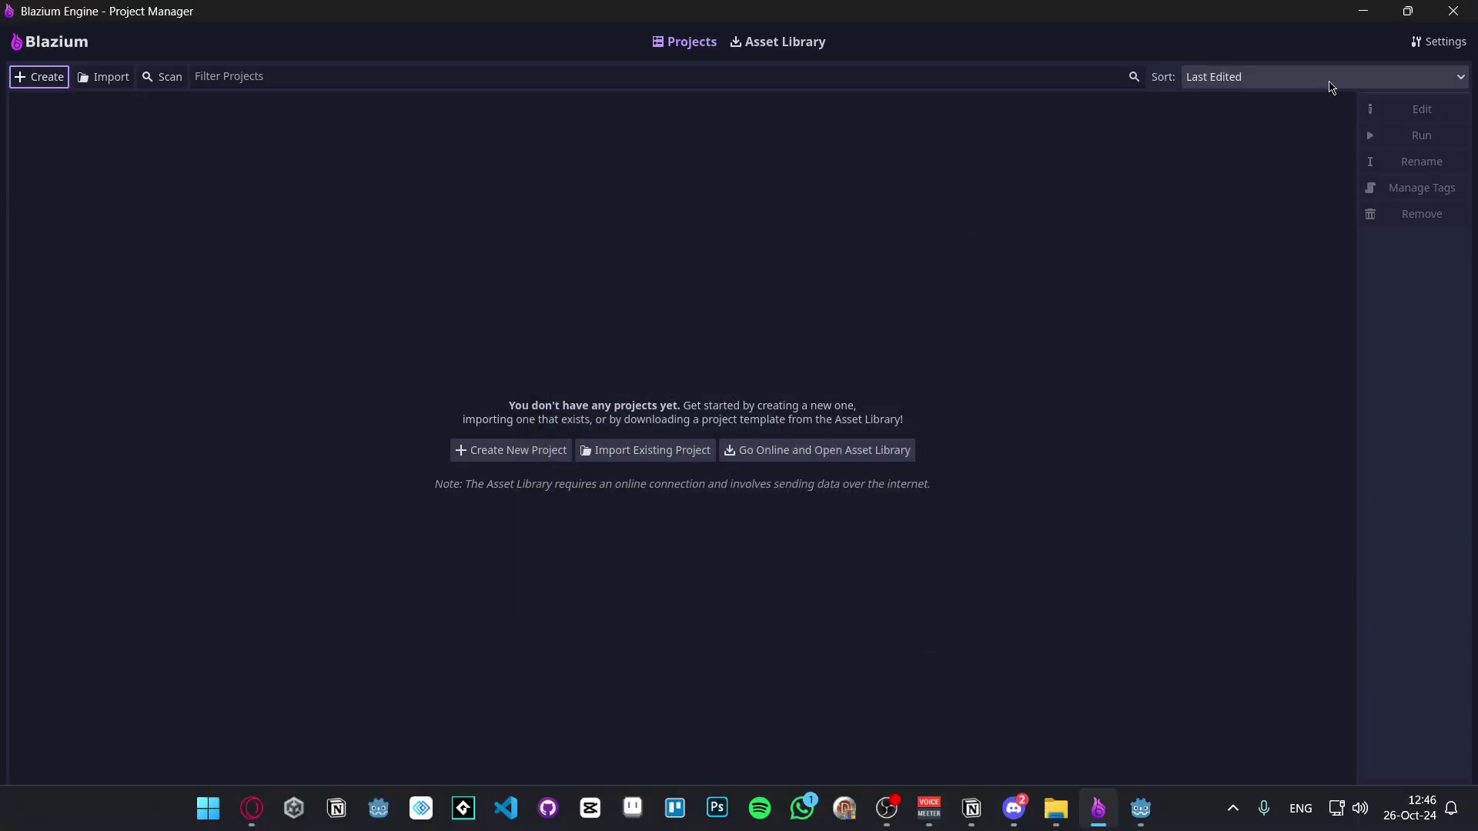
# - Set the display scale to 125%, restart, and maximize the Project Manager
pyautogui.click(1438, 42)
pyautogui.click(716, 401)
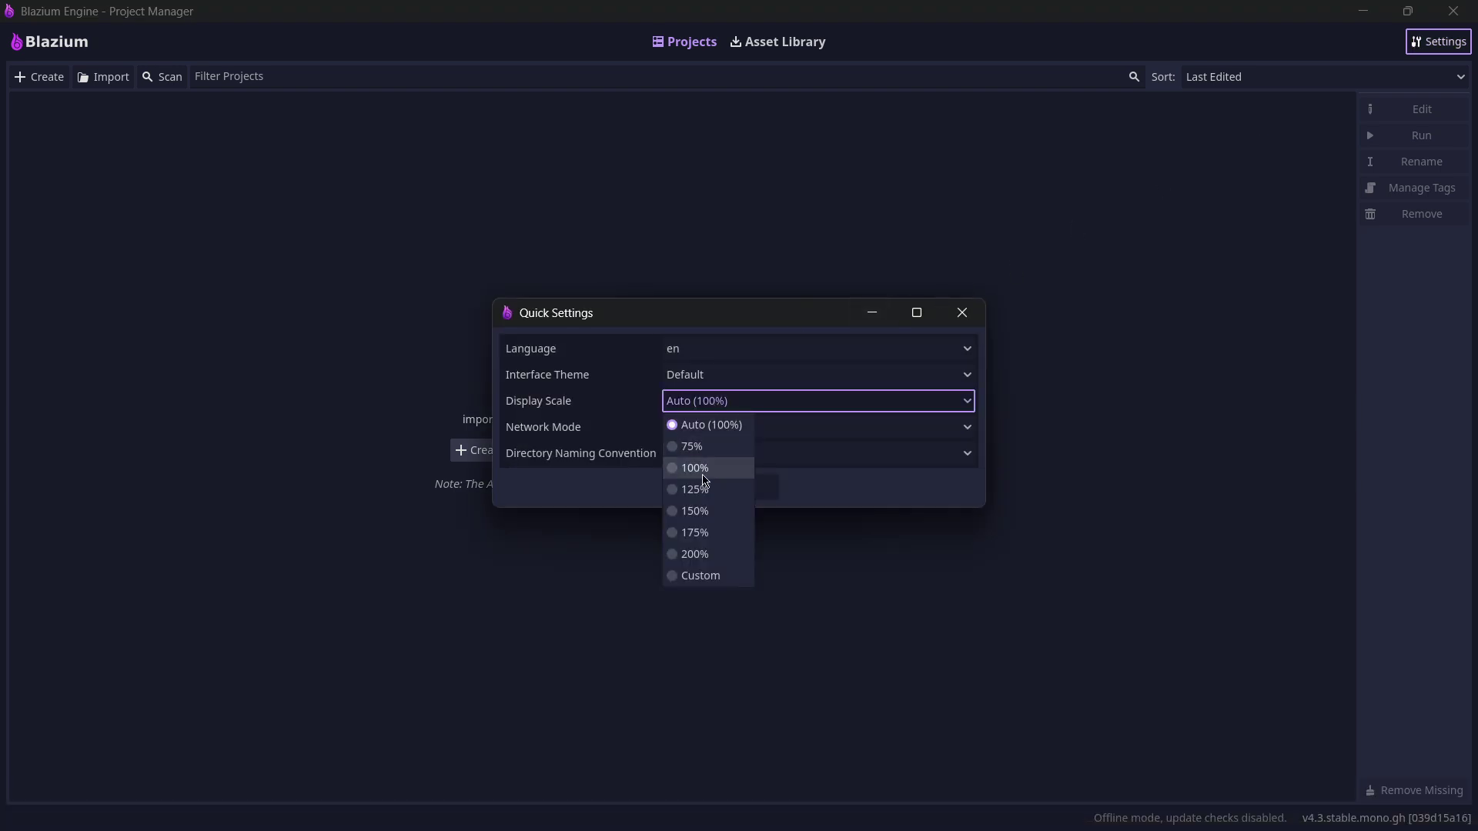
pyautogui.click(695, 489)
pyautogui.click(664, 531)
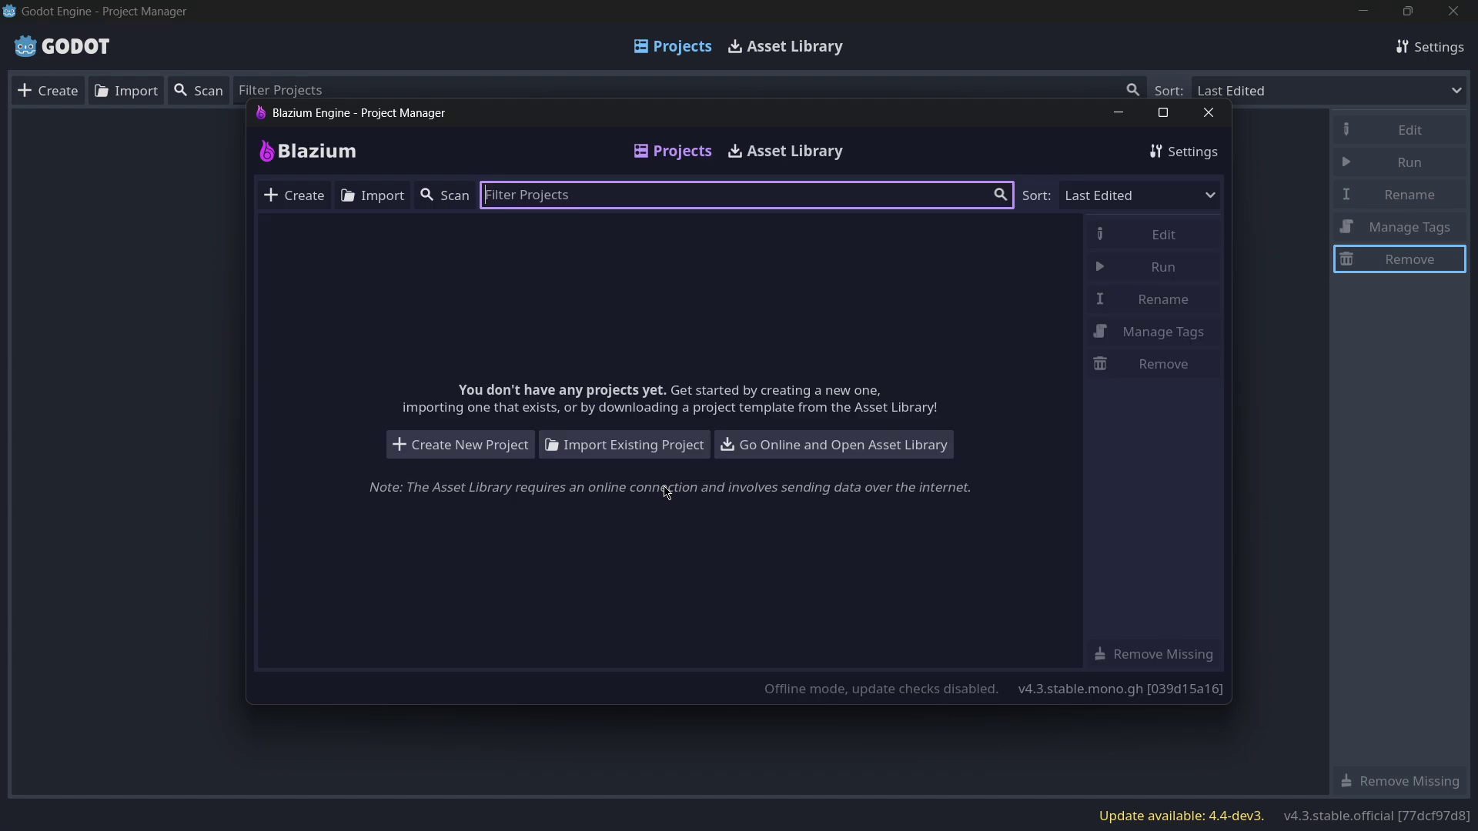
pyautogui.click(1163, 113)
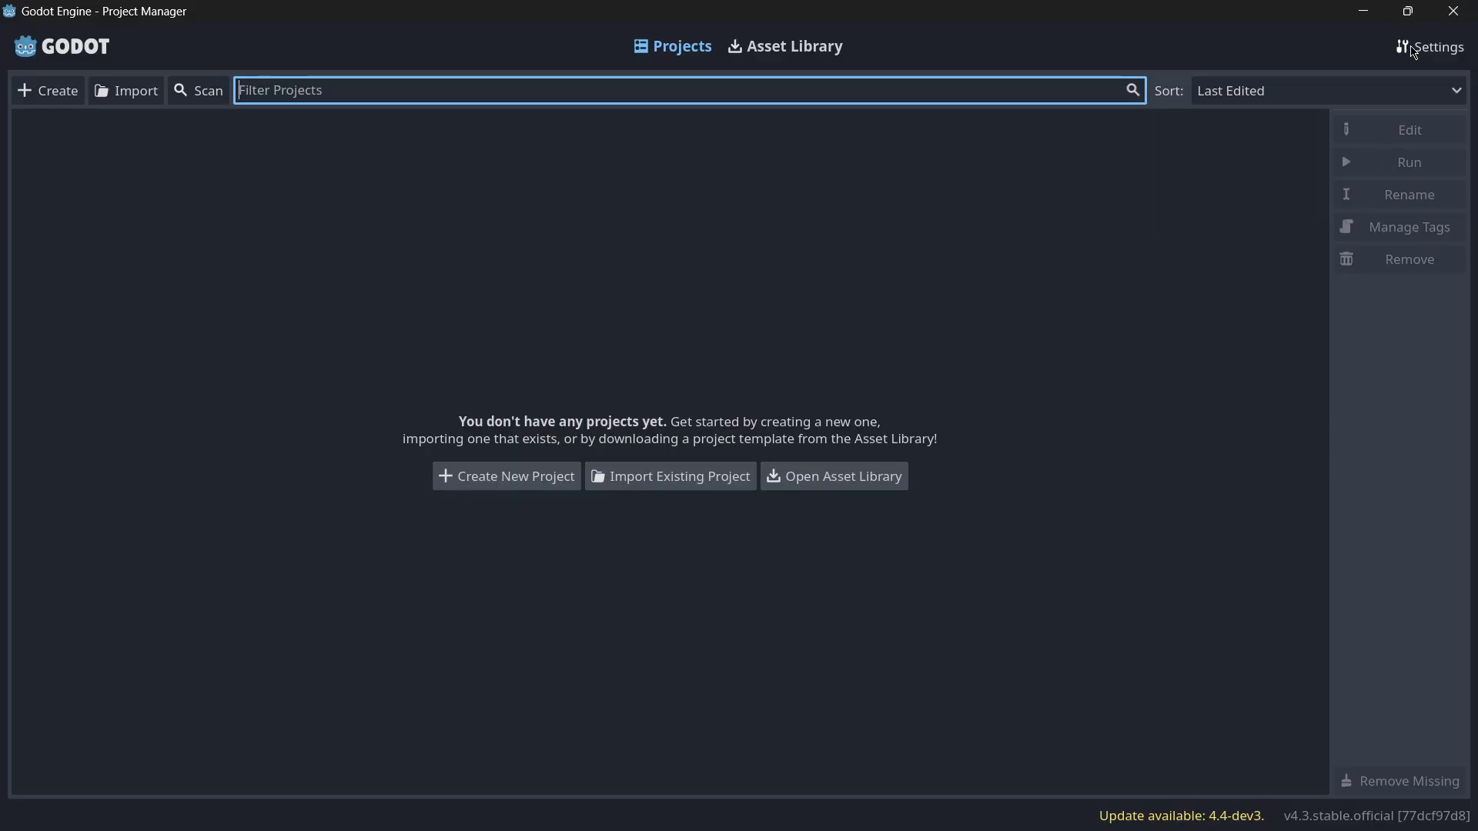
# - Switch the Godot Project Manager's network mode to Offline in its quick settings
pyautogui.click(1414, 48)
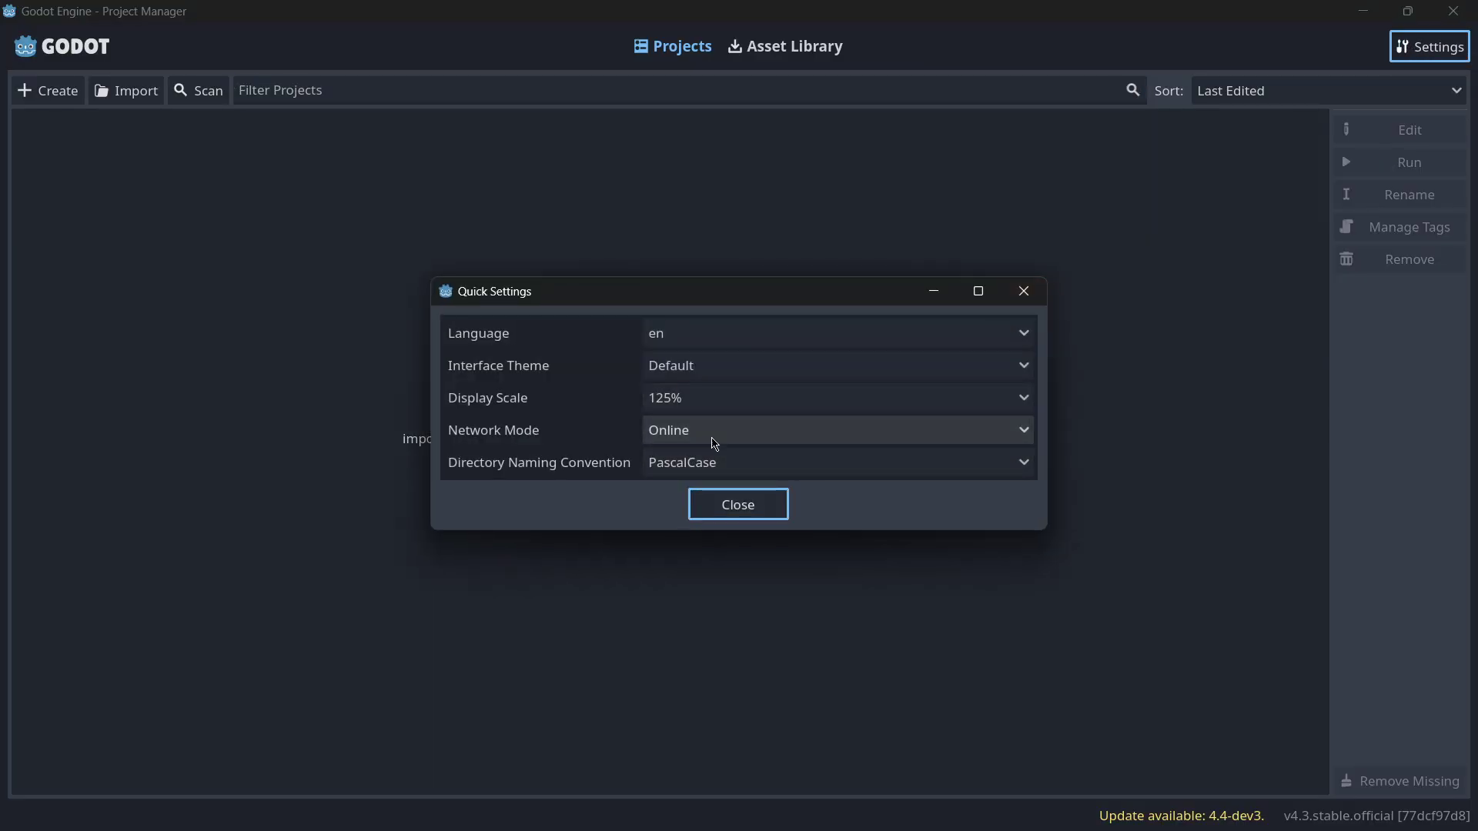
pyautogui.click(714, 429)
pyautogui.click(693, 459)
pyautogui.click(738, 505)
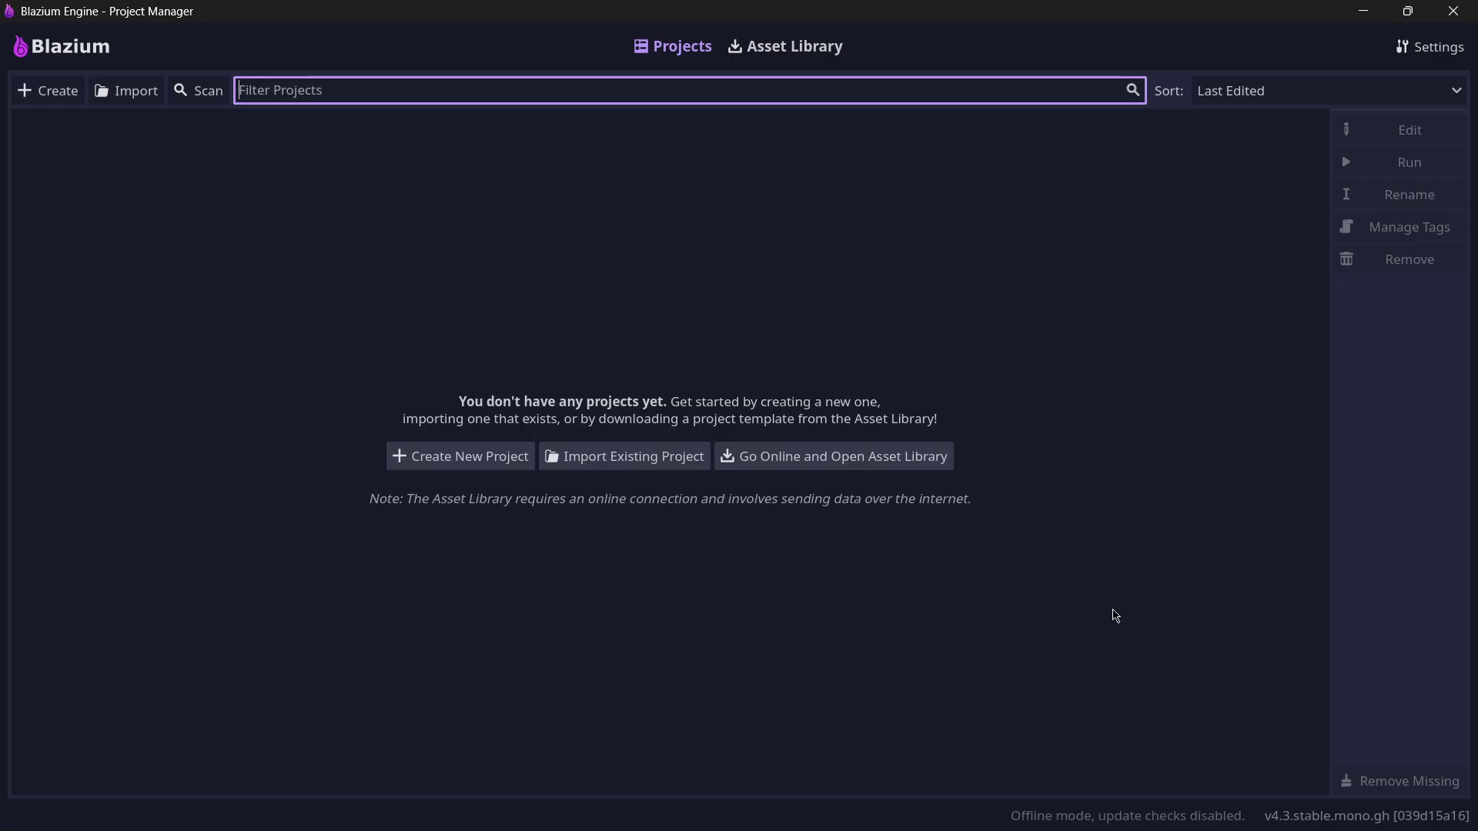
# - Start a new project and browse its location to the Downloads folder
pyautogui.click(47, 90)
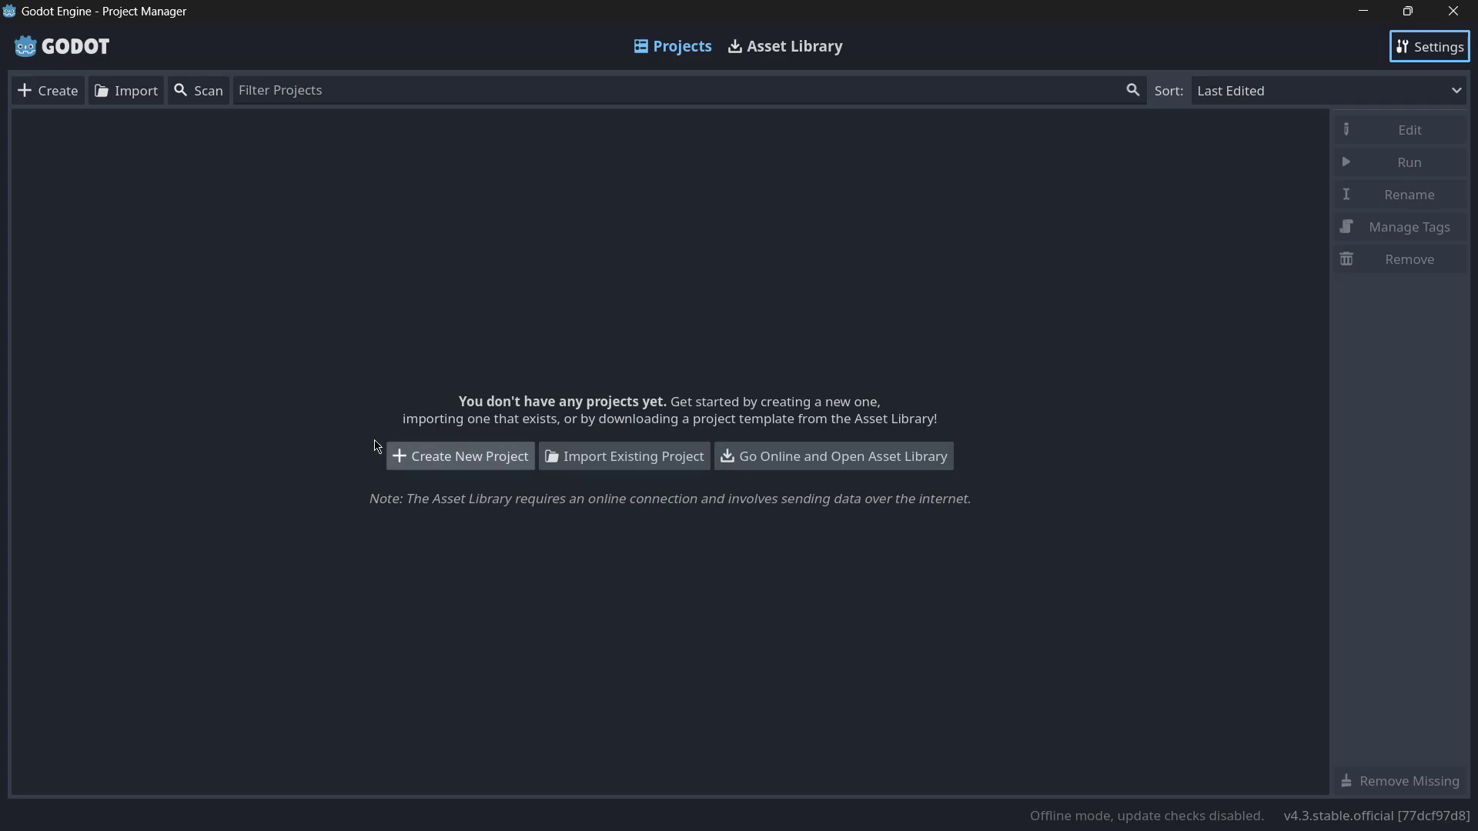
pyautogui.click(47, 90)
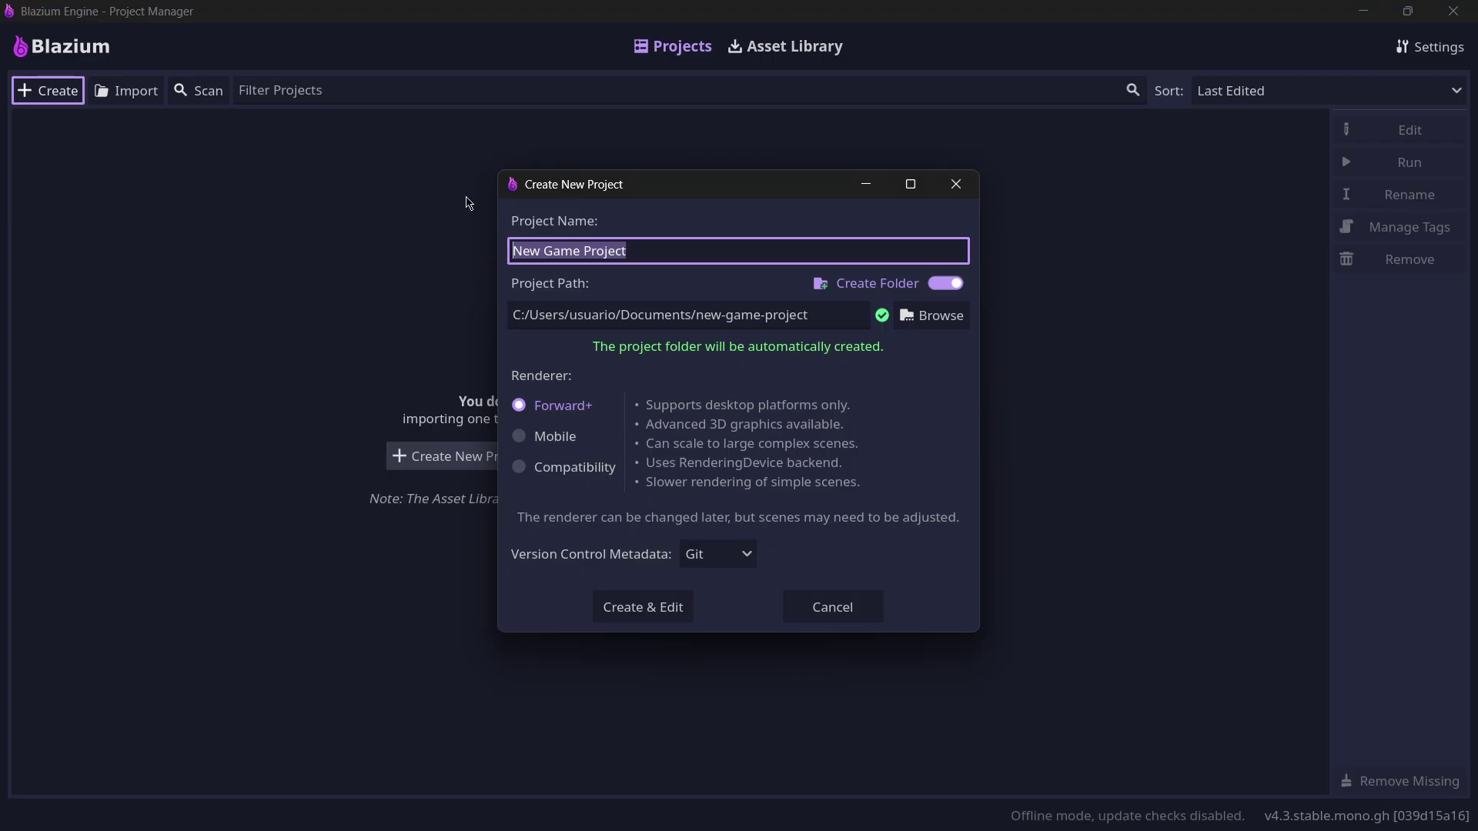
pyautogui.click(931, 315)
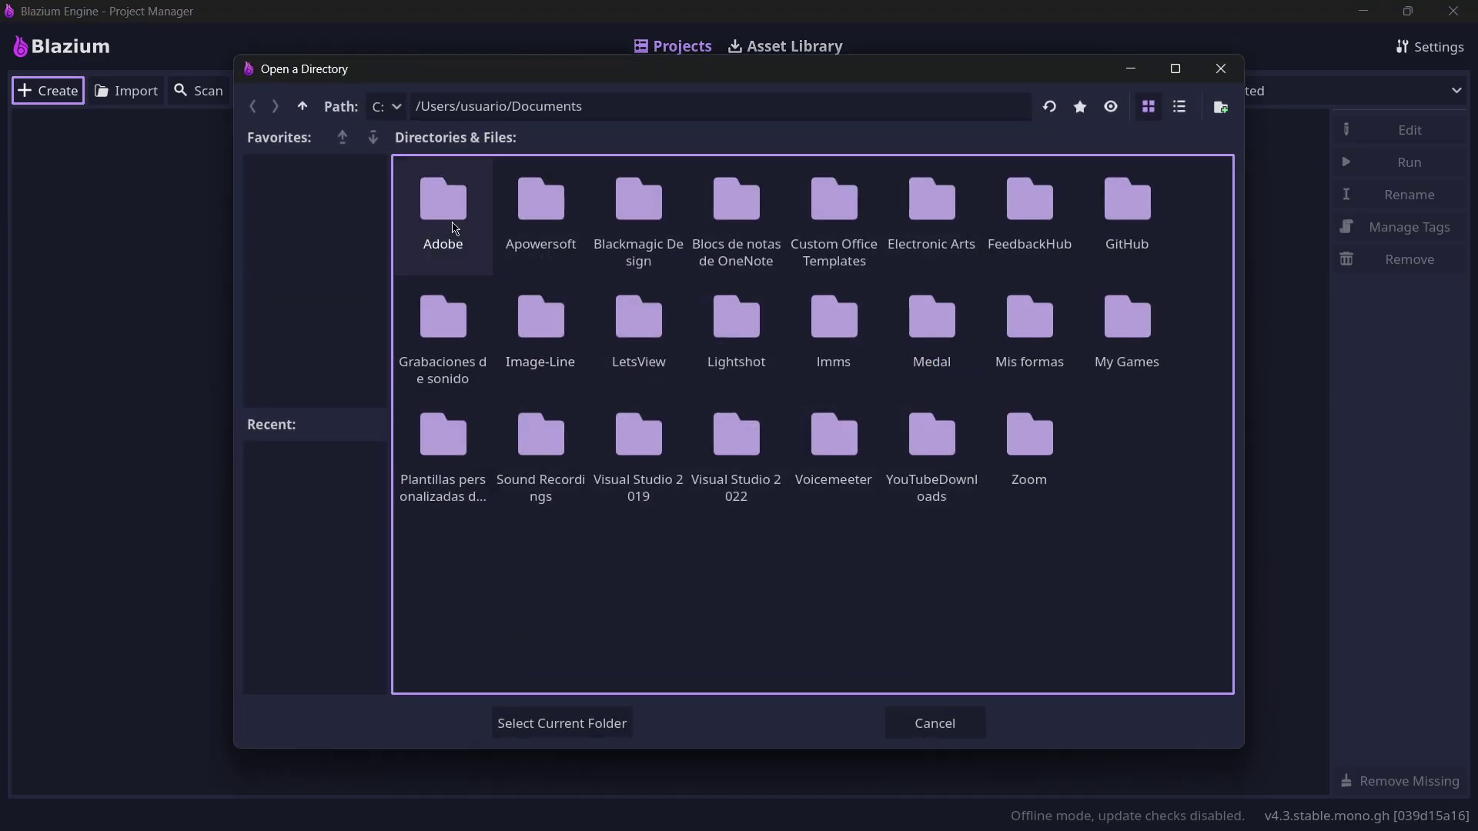
pyautogui.moveTo(584, 108); pyautogui.dragTo(526, 107)
pyautogui.write('o')
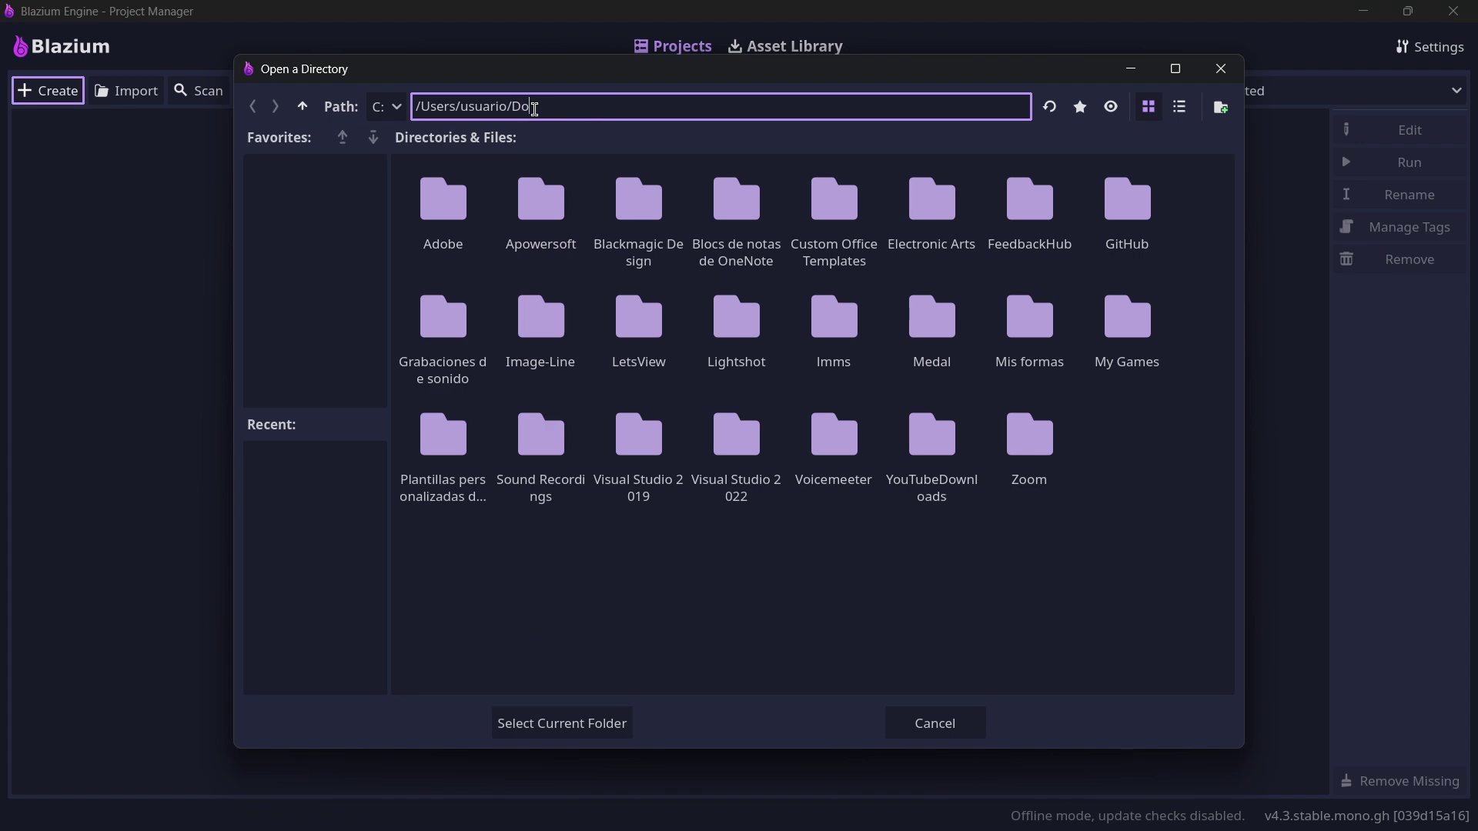
pyautogui.write('wnloads')
pyautogui.press('Return')
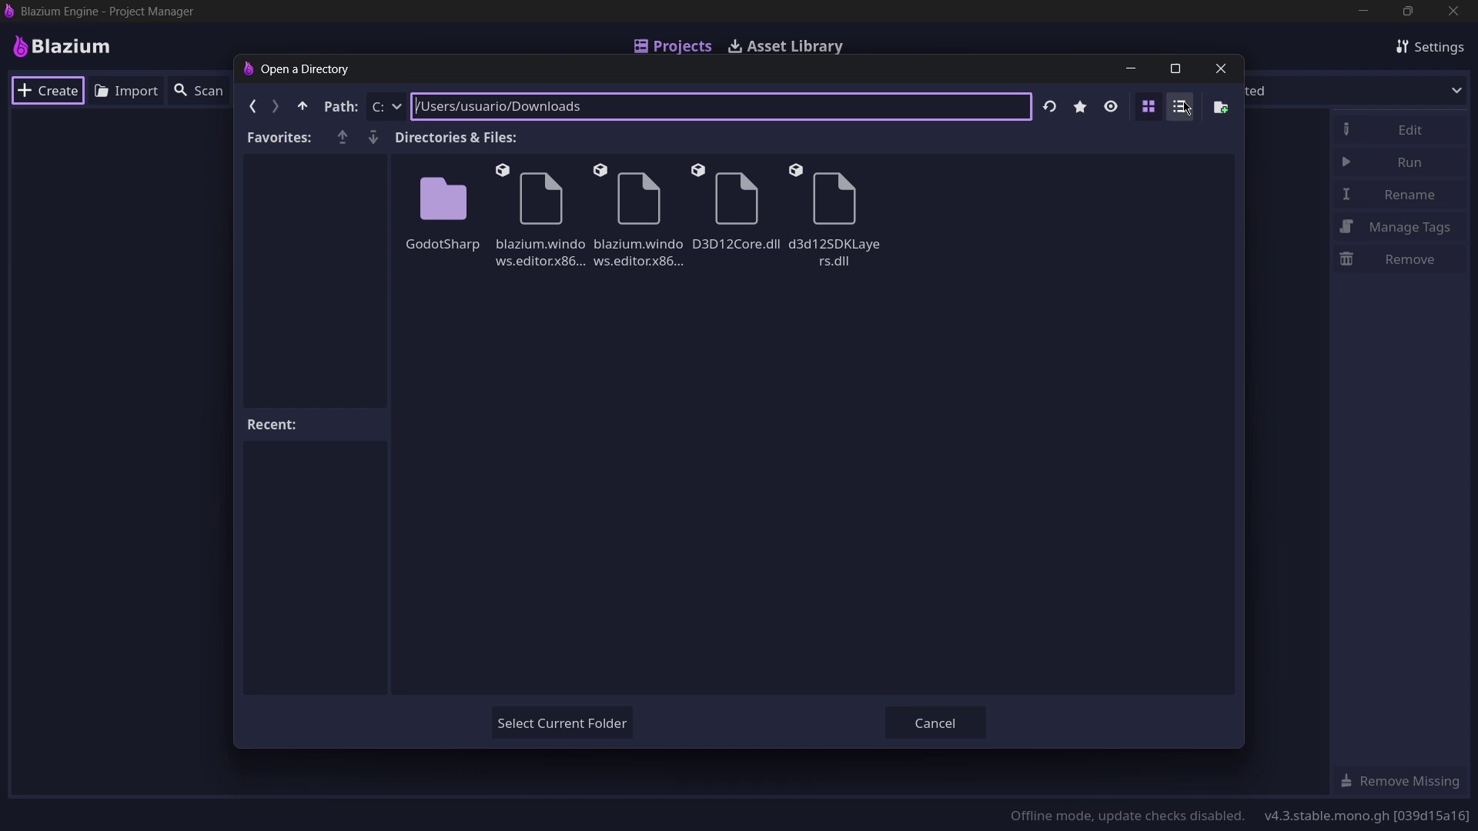
# - Create a Blazium Project folder as the location and create the project named Blazium Project
pyautogui.click(1221, 107)
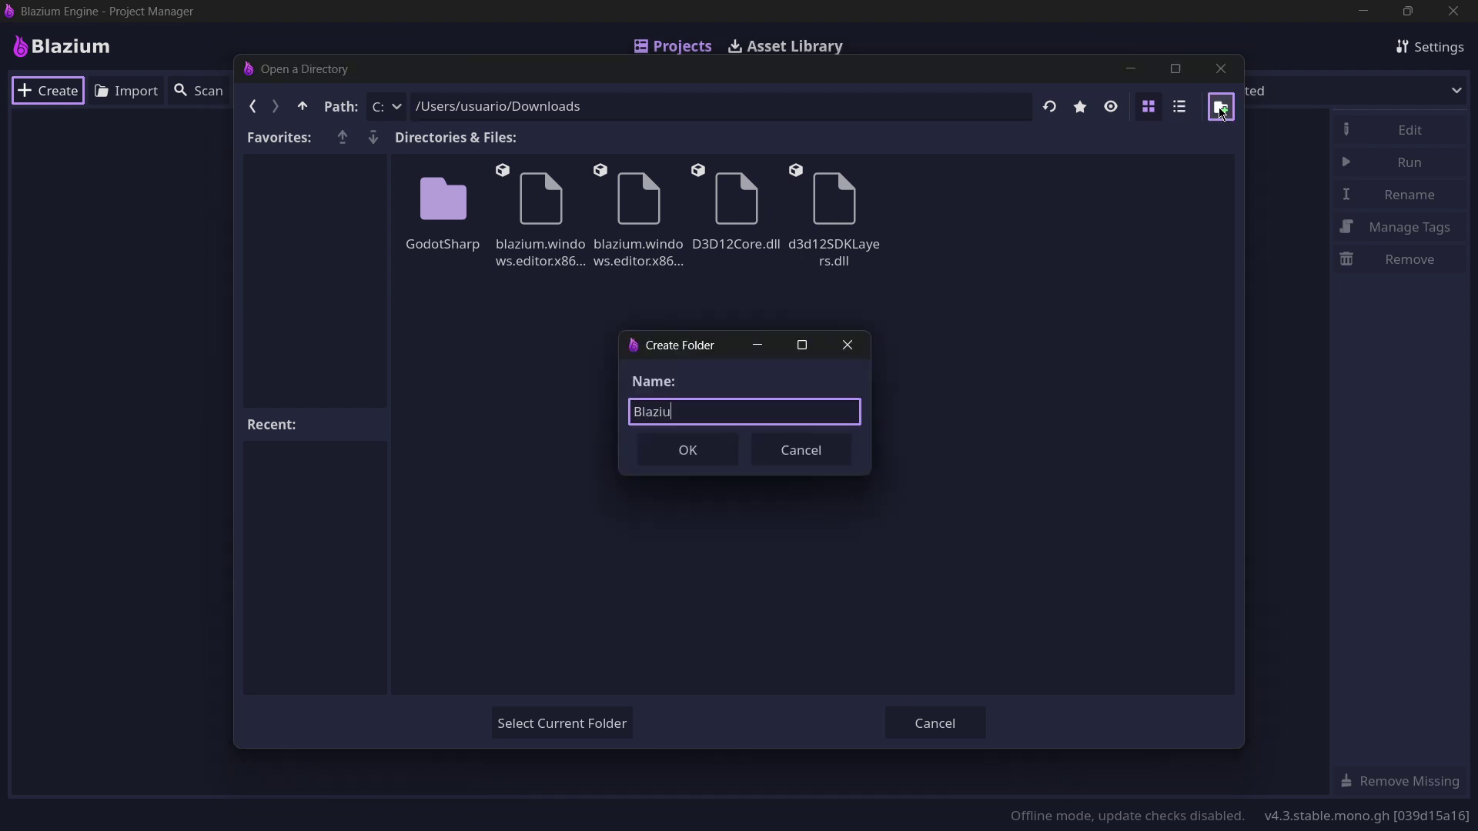
pyautogui.write('Blazium Project')
pyautogui.press('Return')
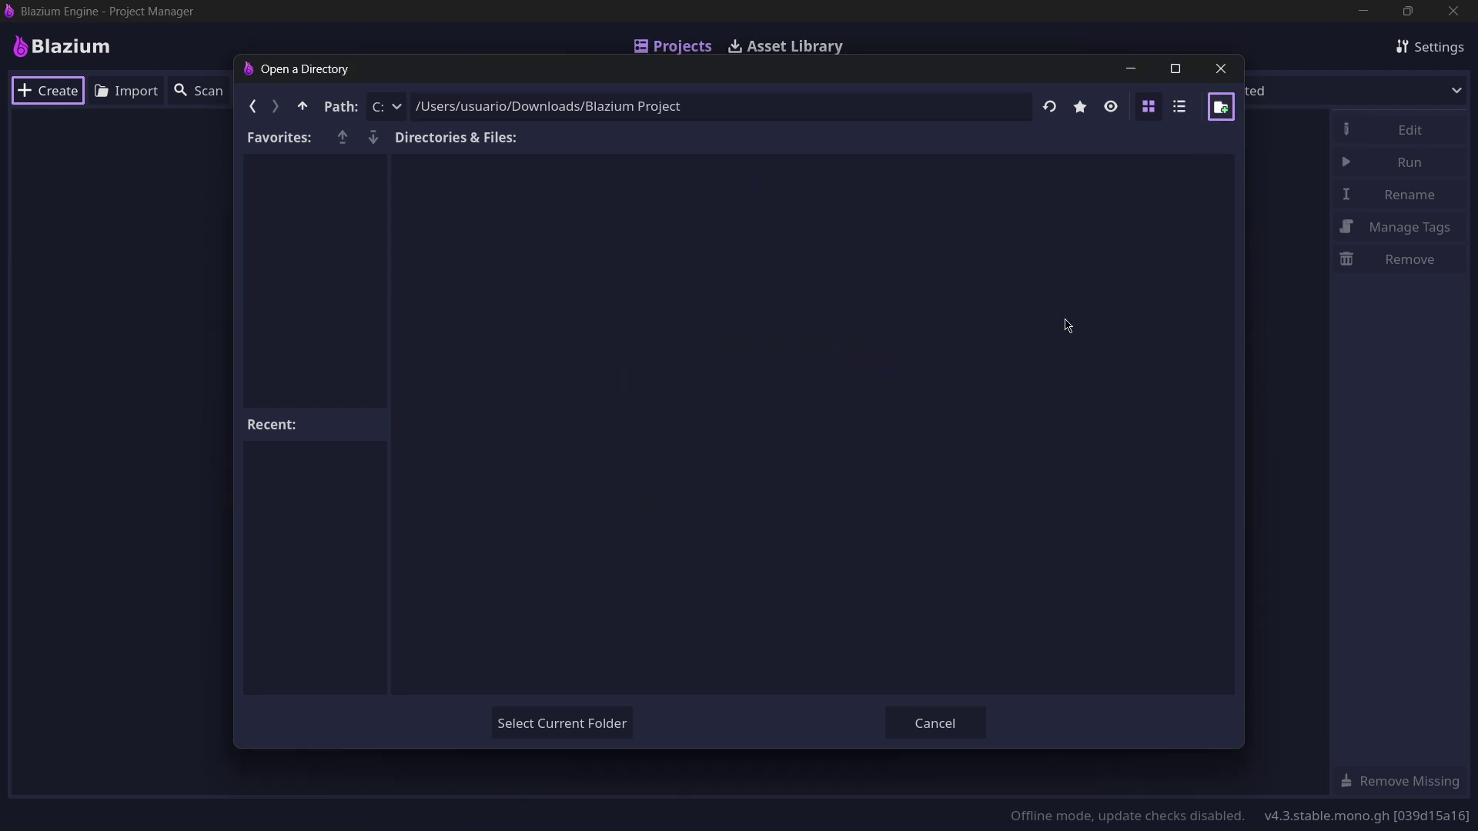
pyautogui.click(581, 724)
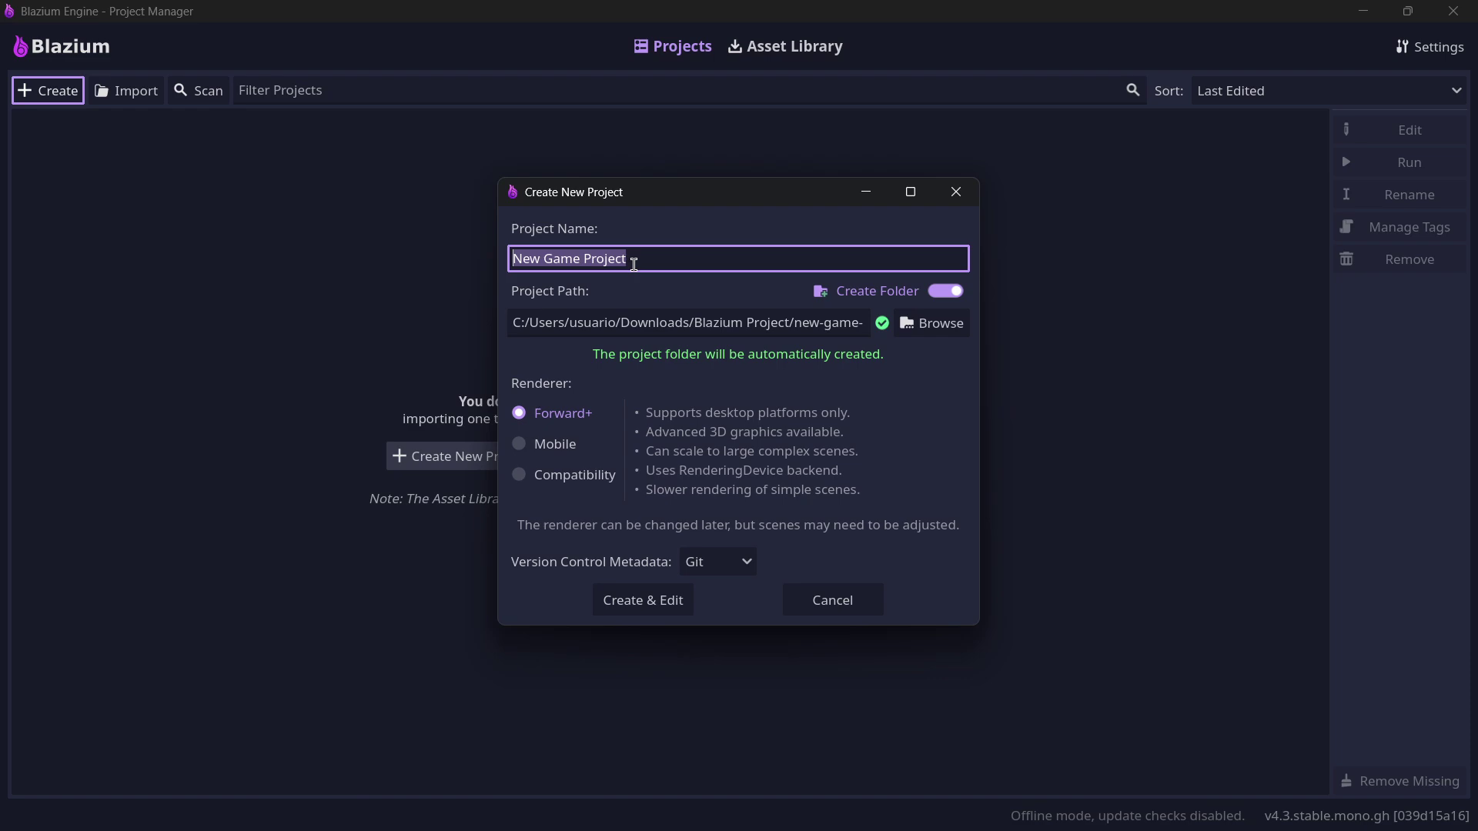
pyautogui.write('Blazium Proj')
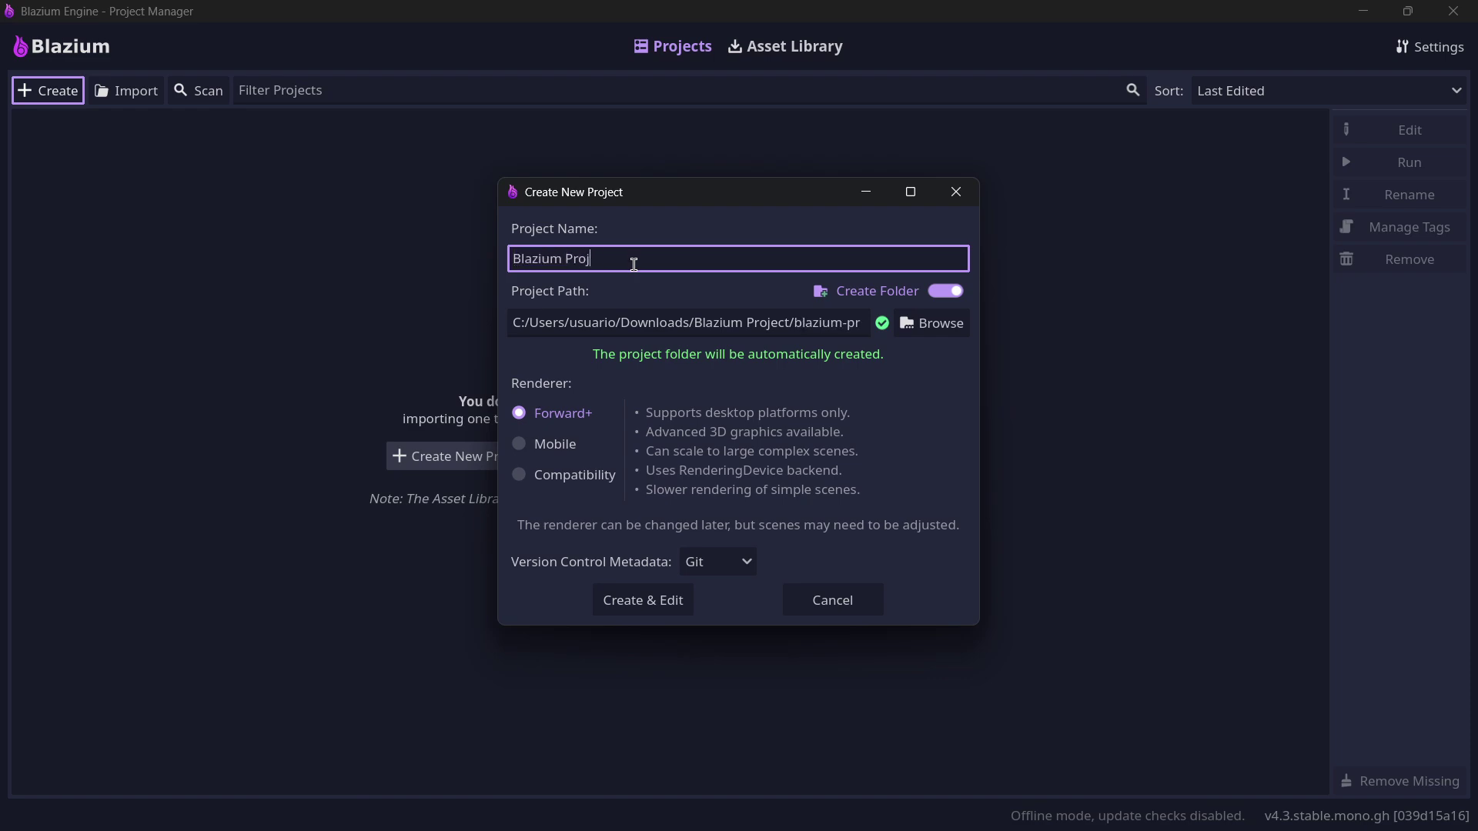
pyautogui.click(634, 599)
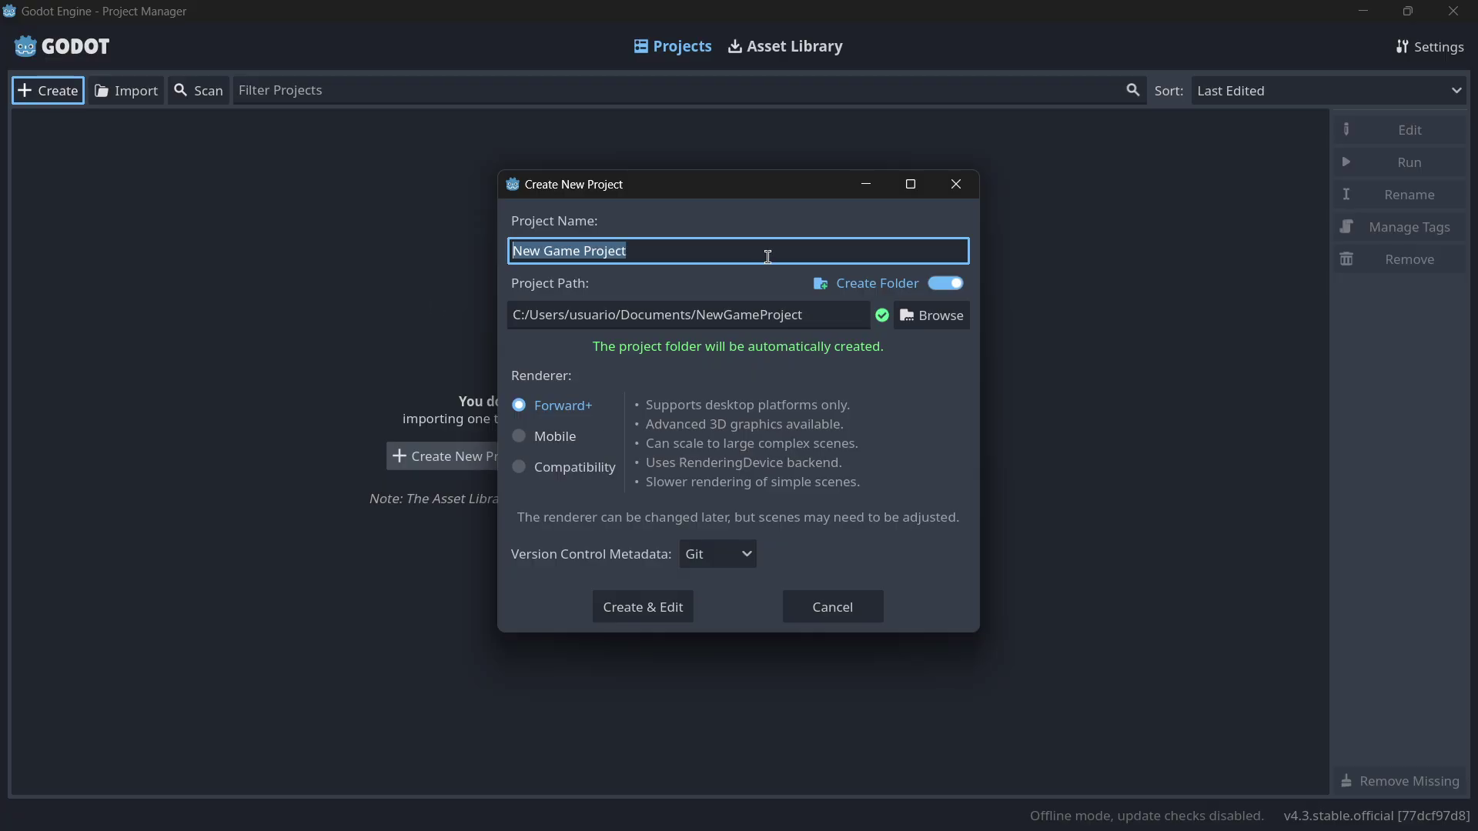
# - Browse the Godot project location to the Downloads folder
pyautogui.click(931, 315)
pyautogui.moveTo(620, 95); pyautogui.dragTo(524, 101)
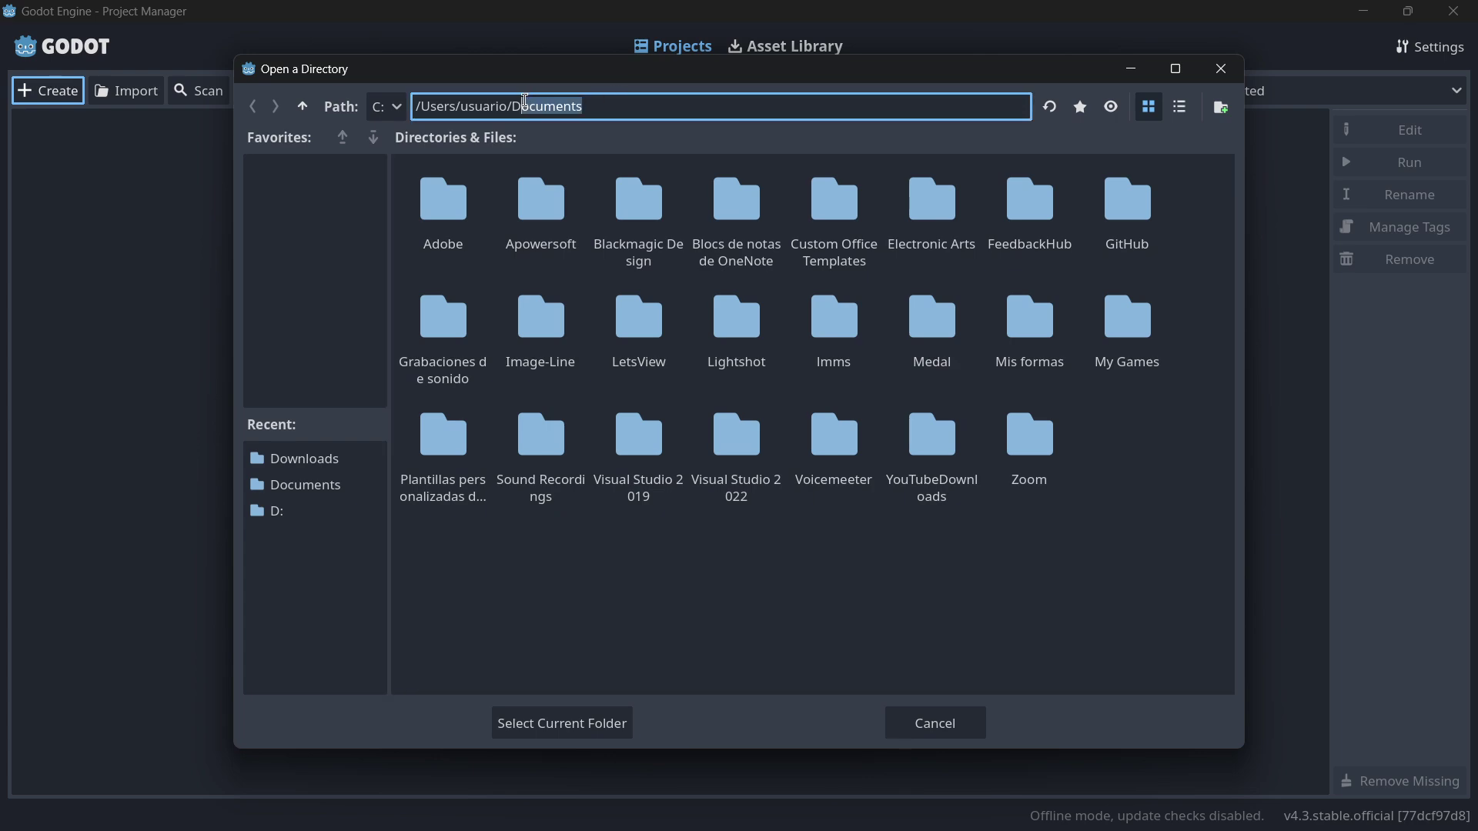
pyautogui.write('ownloads')
pyautogui.press('Return')
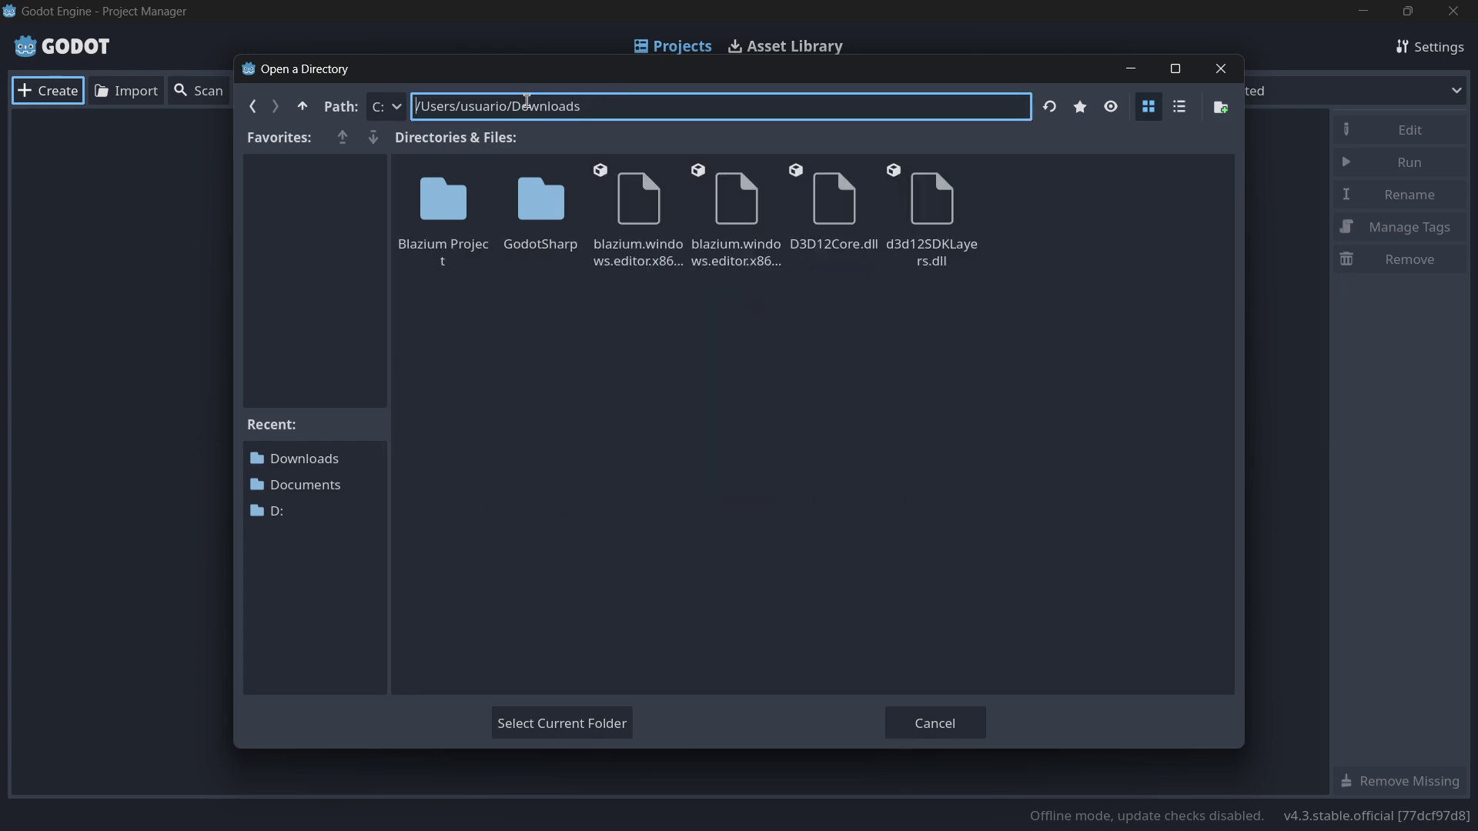
# - Create a Godot Project folder as the location and create the project named Godot Project
pyautogui.click(1224, 109)
pyautogui.write('Godot')
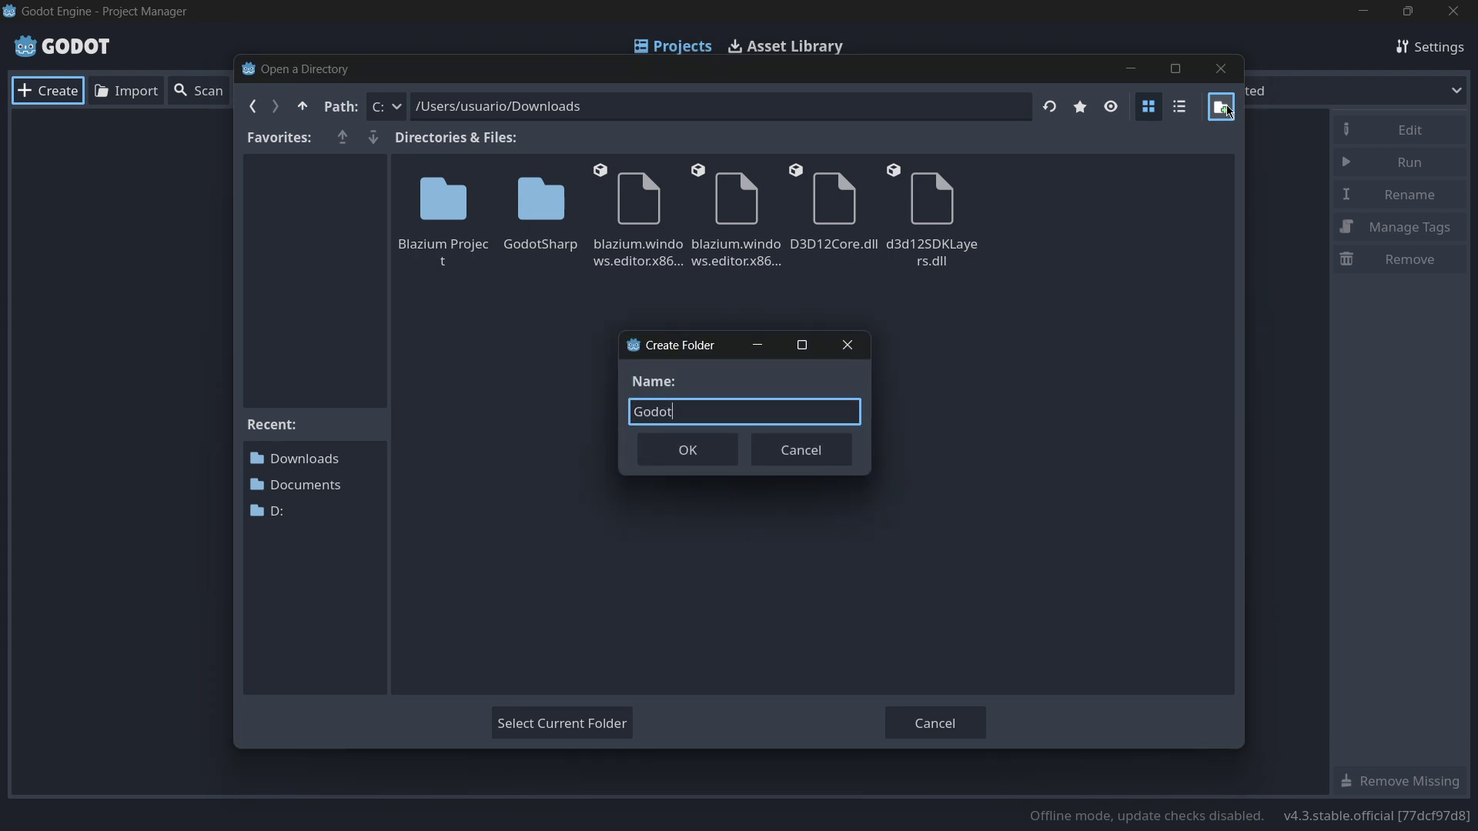
pyautogui.write(' Project')
pyautogui.press('Return')
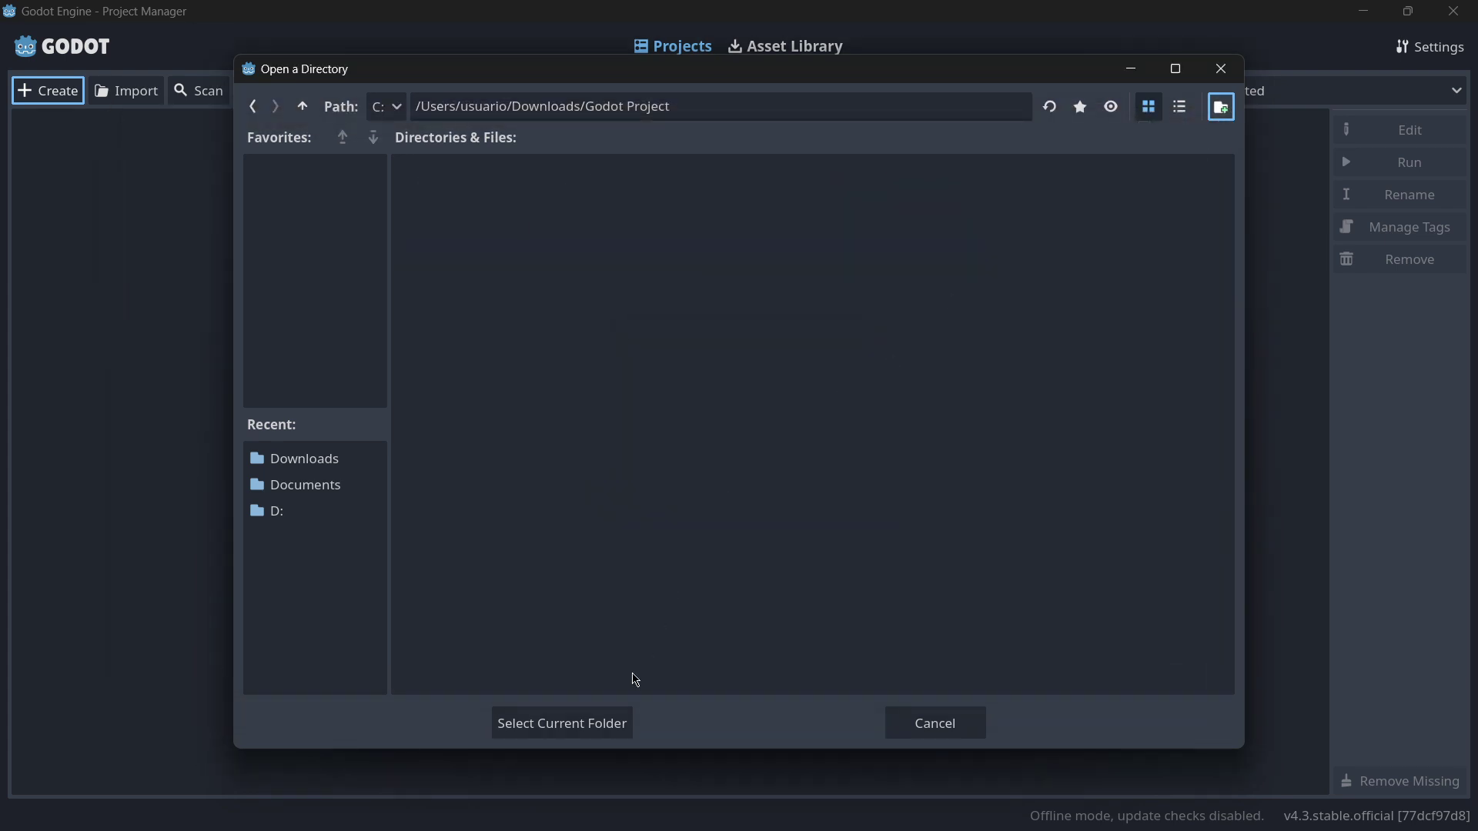
pyautogui.click(562, 723)
pyautogui.write('Godot')
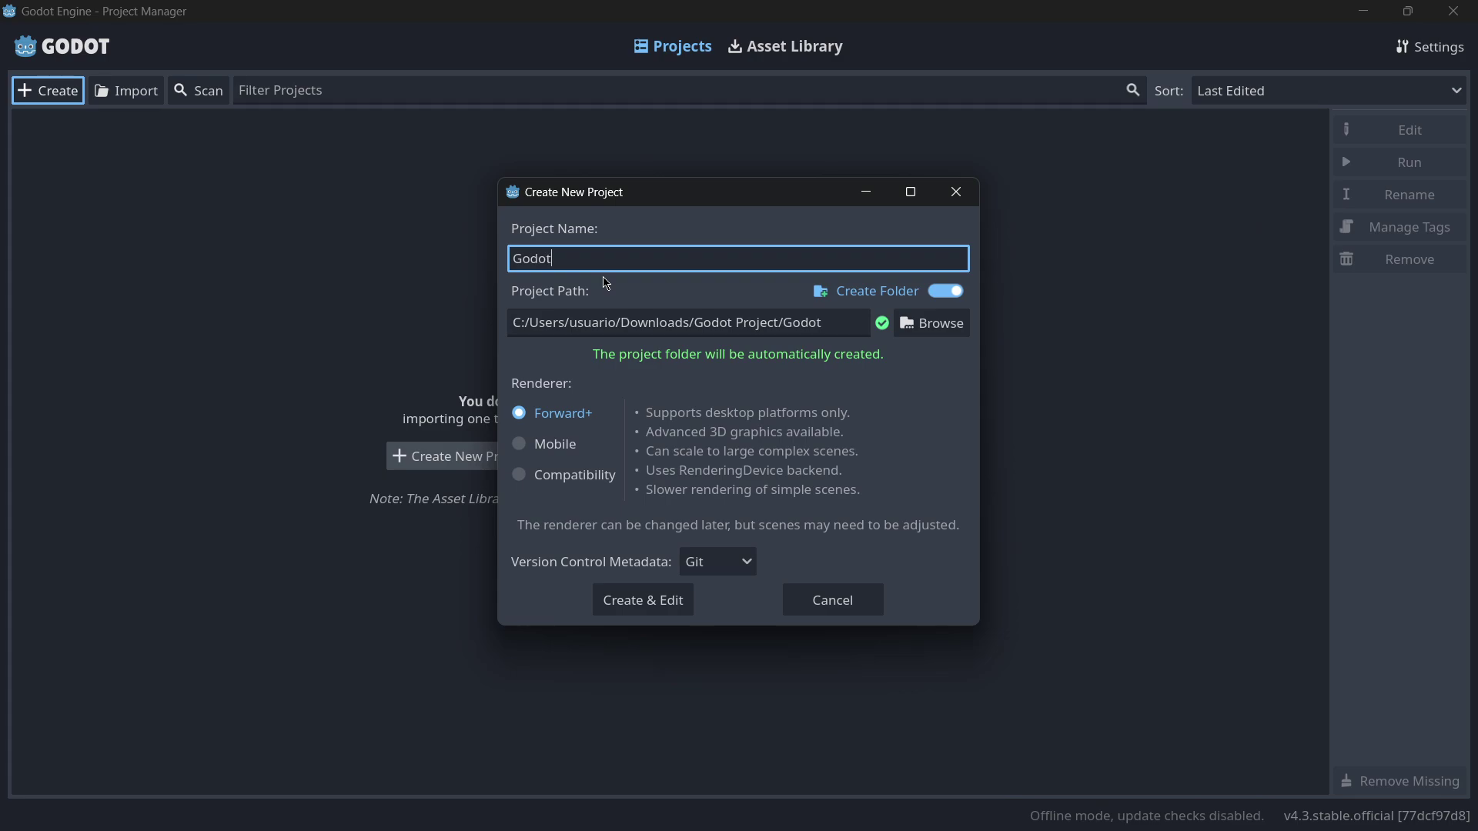
pyautogui.write(' Projec')
pyautogui.click(643, 600)
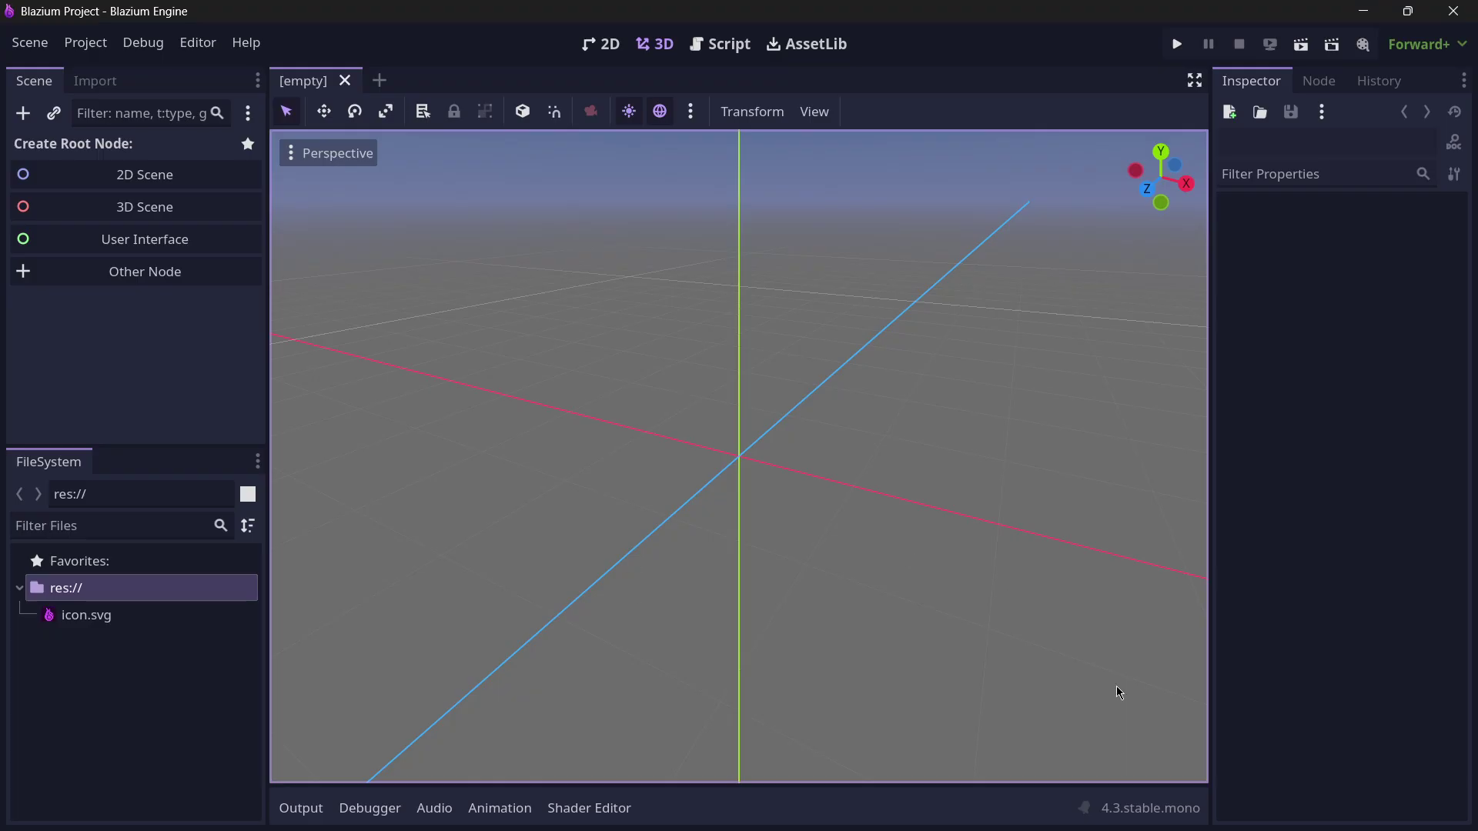
# - Switch to the Godot editor to compare, then return to the Blazium editor
pyautogui.click(1142, 816)
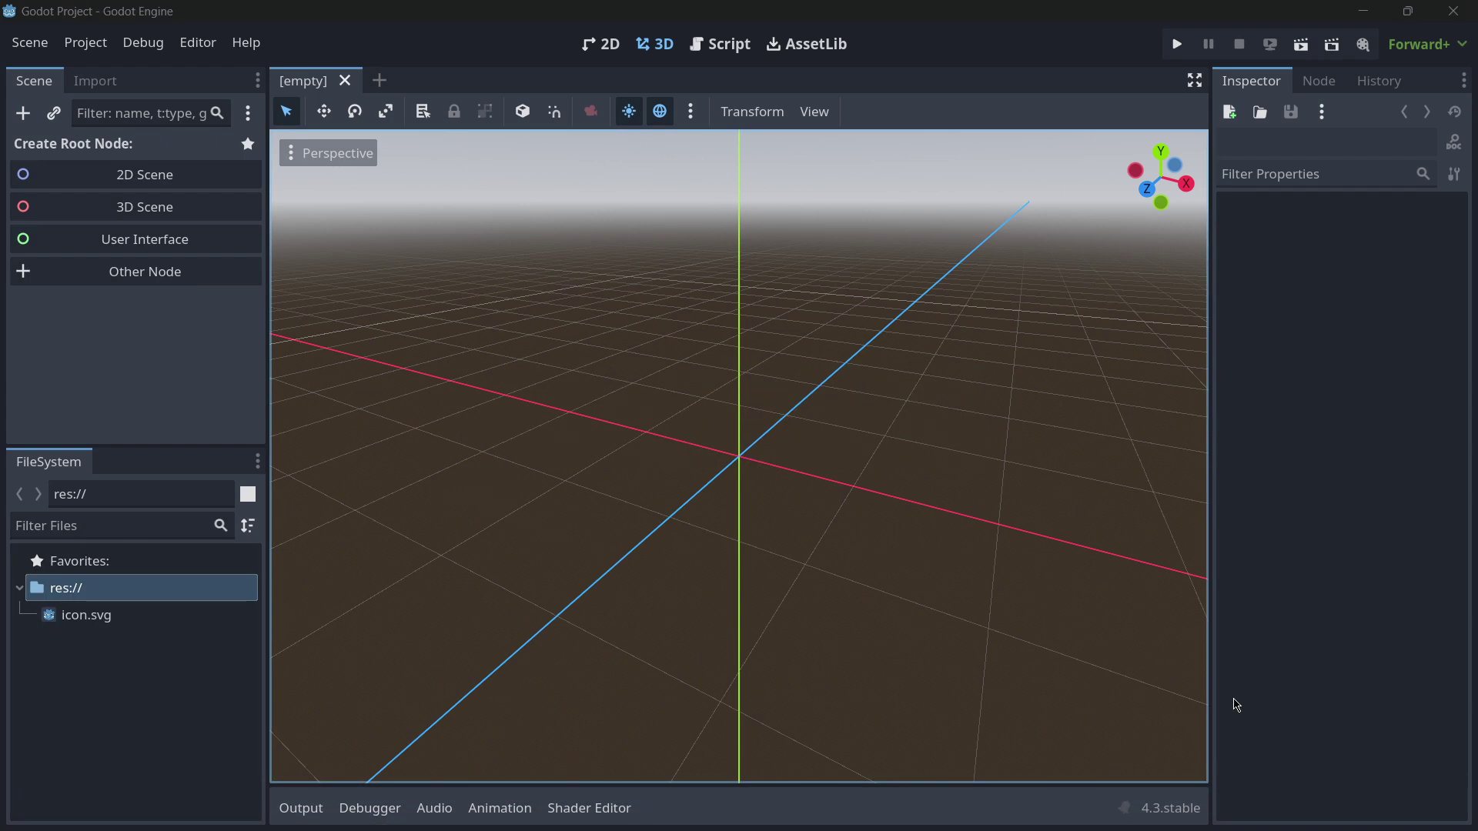
pyautogui.hotkey('alt', 'Tab')
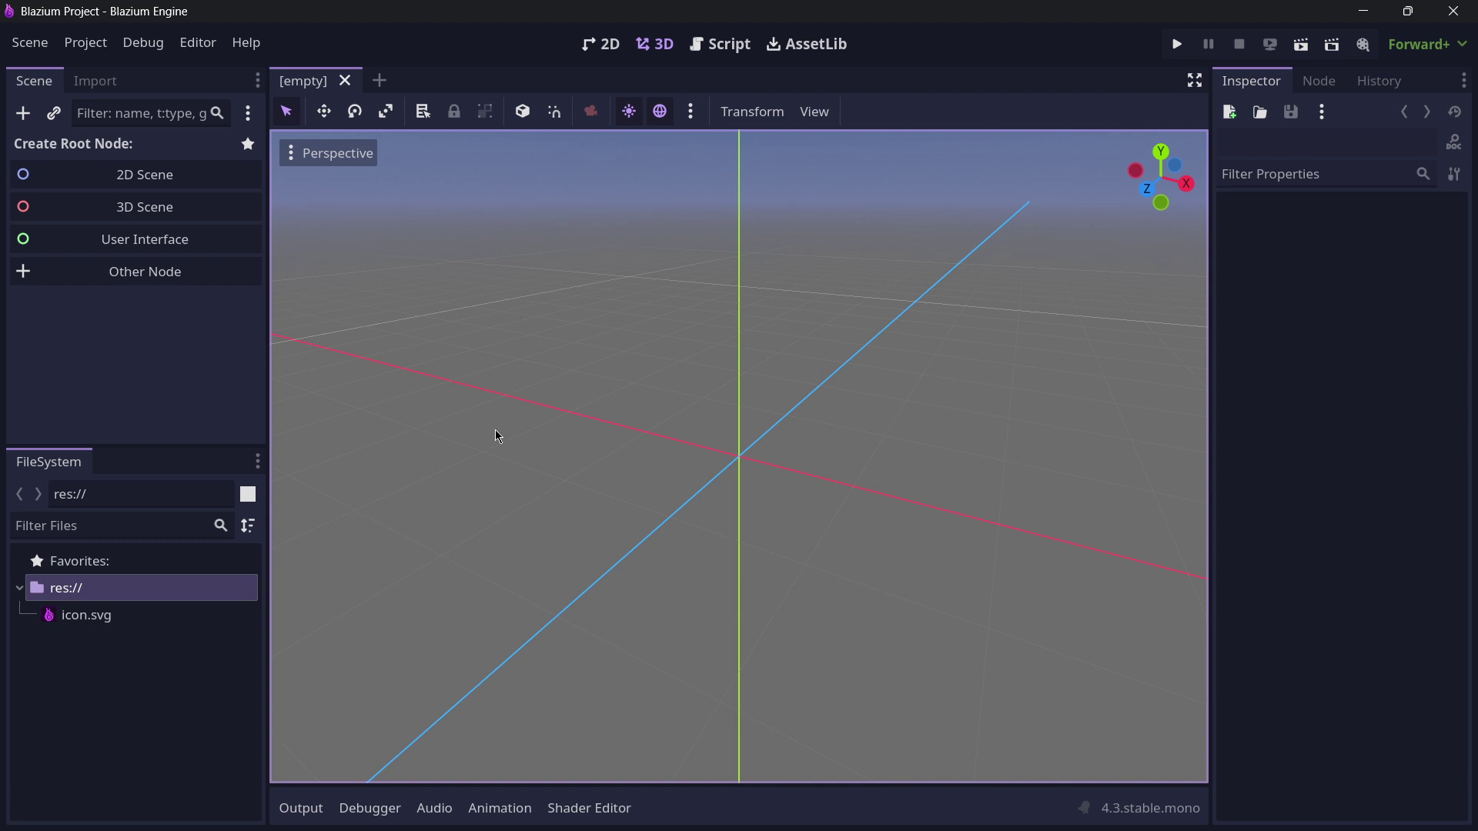
# - Compare the preview sun and environment settings in Blazium and Godot
pyautogui.click(691, 114)
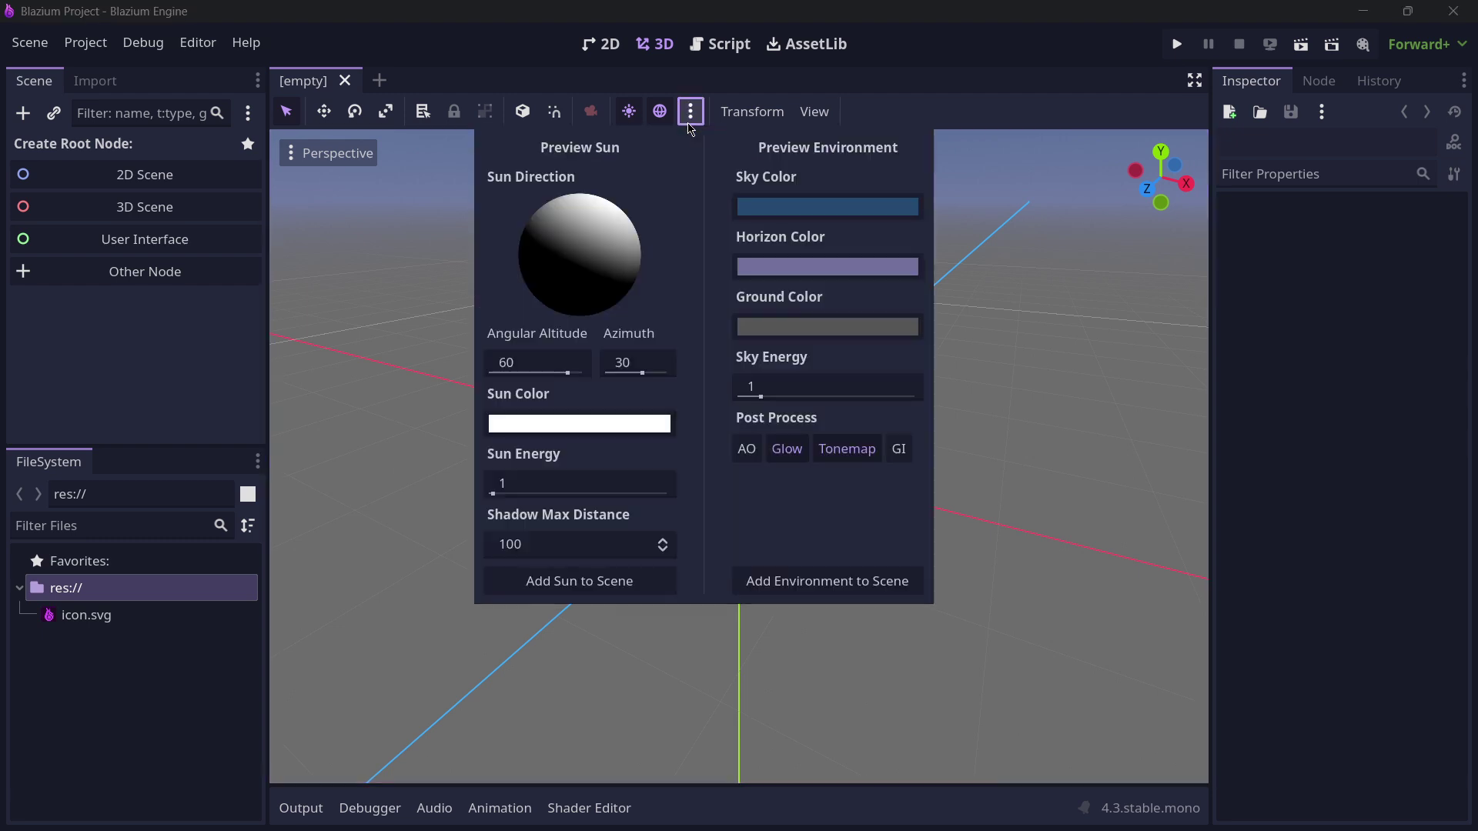
pyautogui.click(677, 354)
pyautogui.moveTo(657, 360); pyautogui.dragTo(652, 332, button='middle')
pyautogui.click(691, 111)
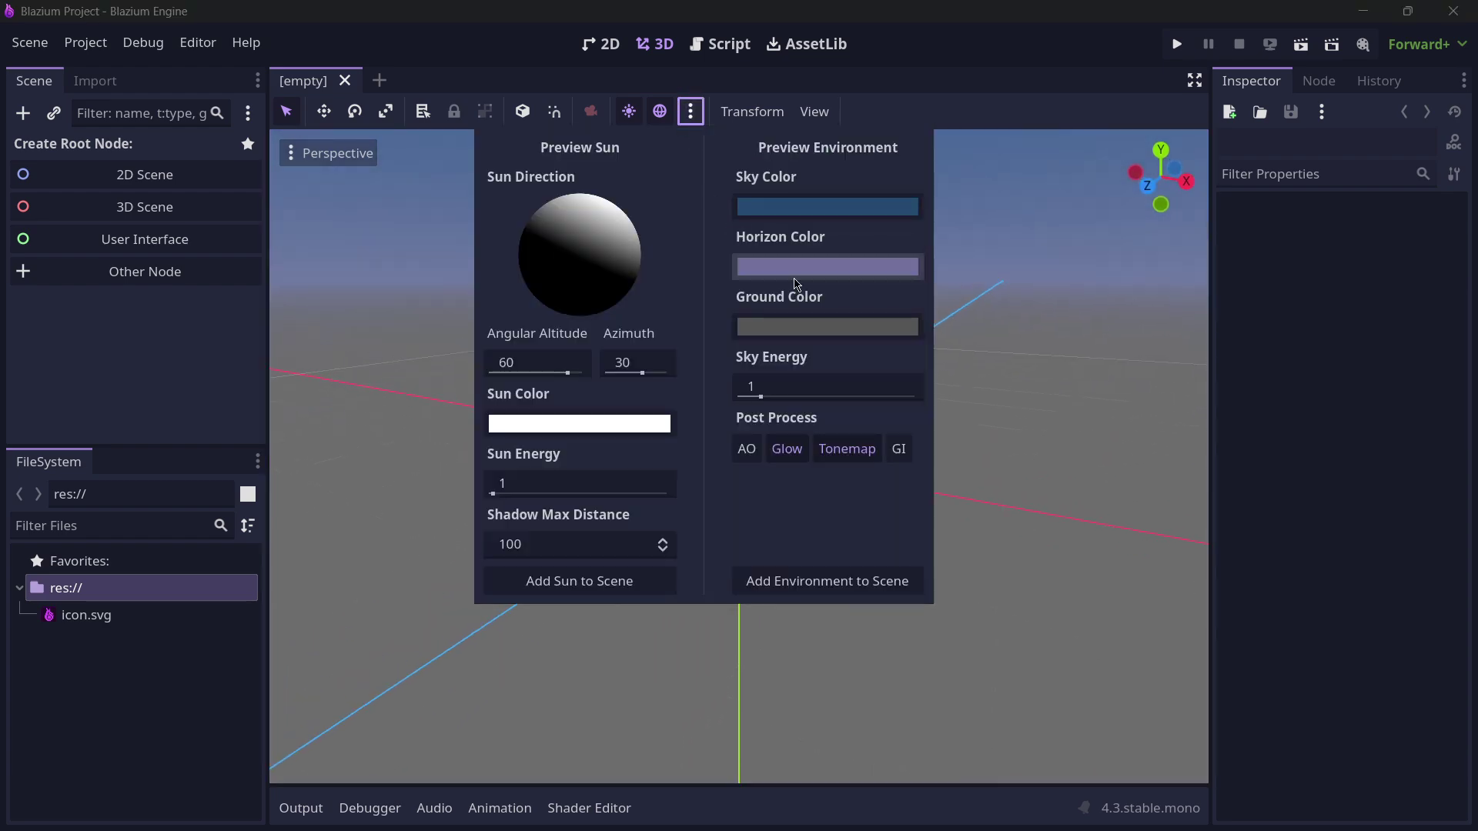
pyautogui.hotkey('alt', 'Tab')
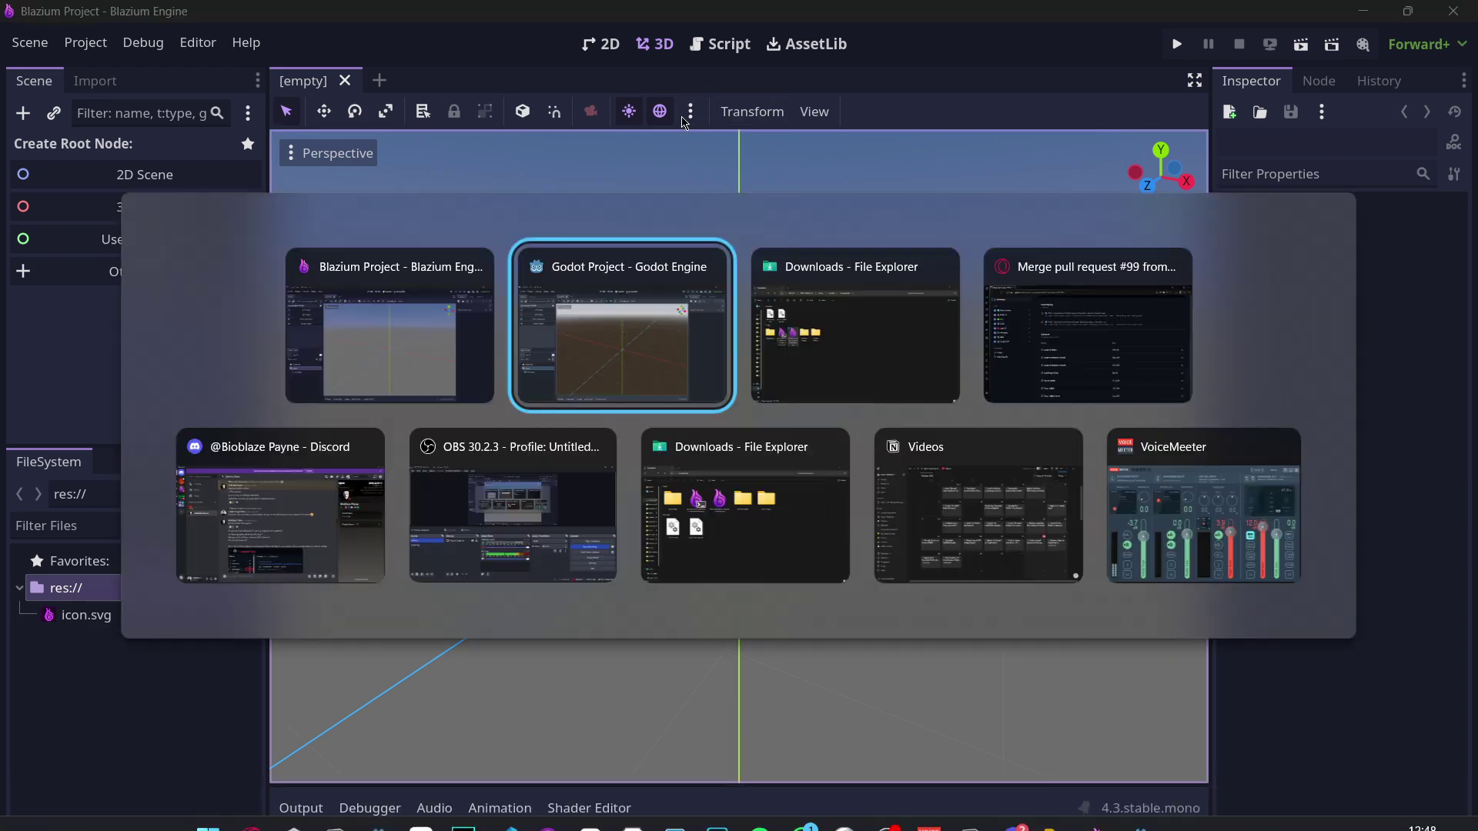
pyautogui.click(690, 113)
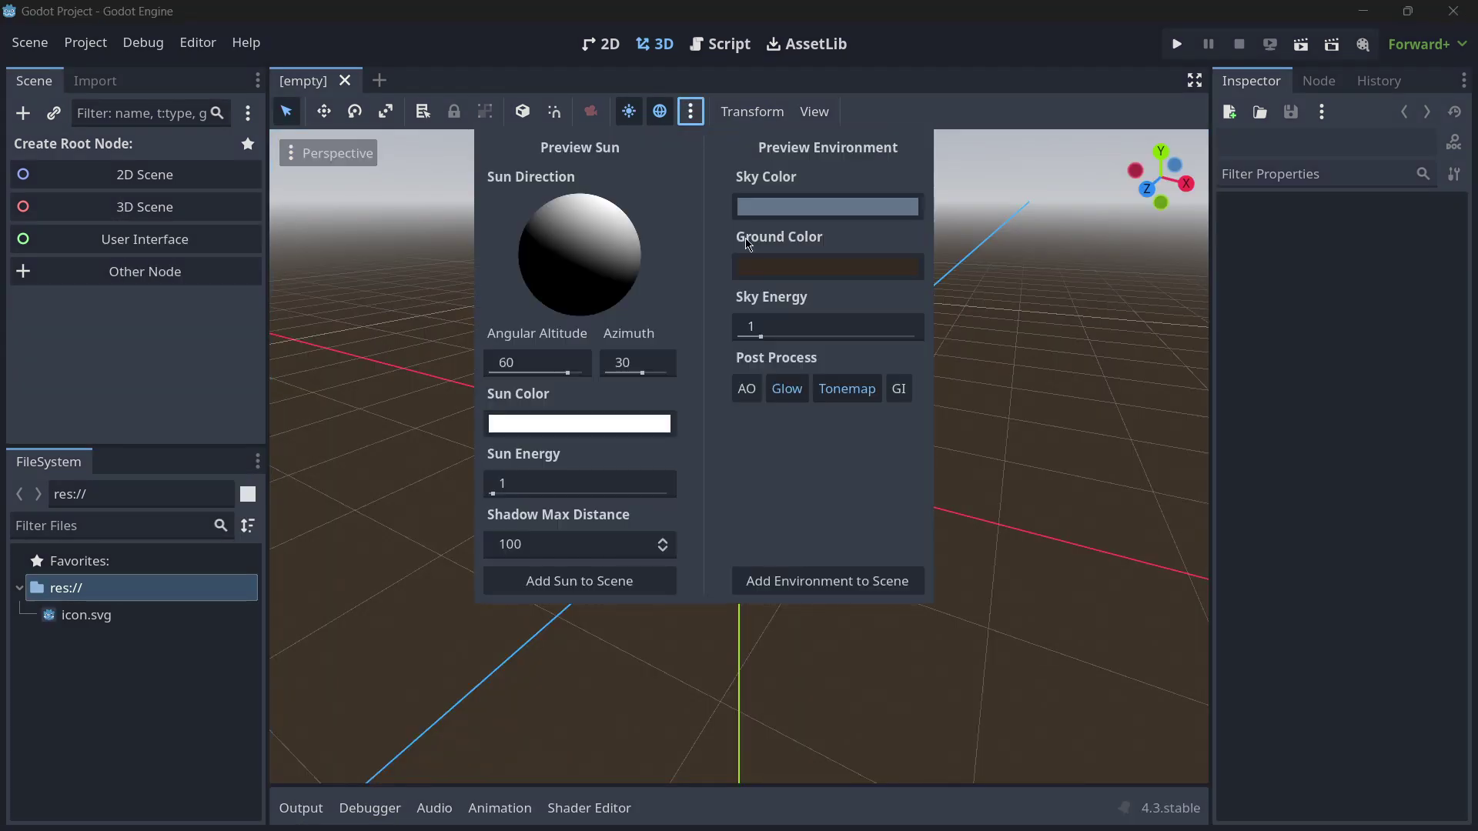
pyautogui.press('Escape')
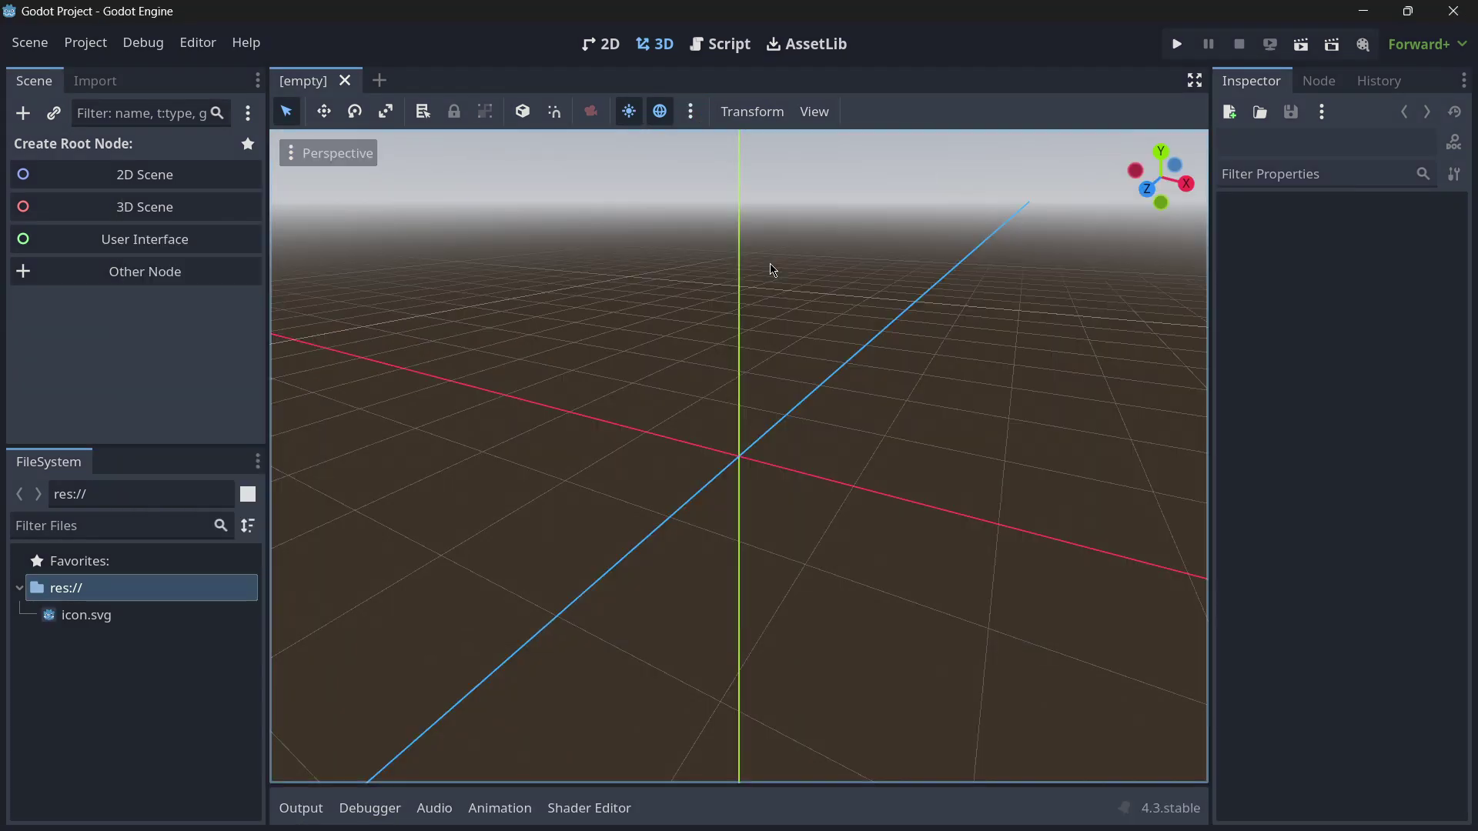
pyautogui.click(690, 112)
pyautogui.hotkey('alt', 'Tab')
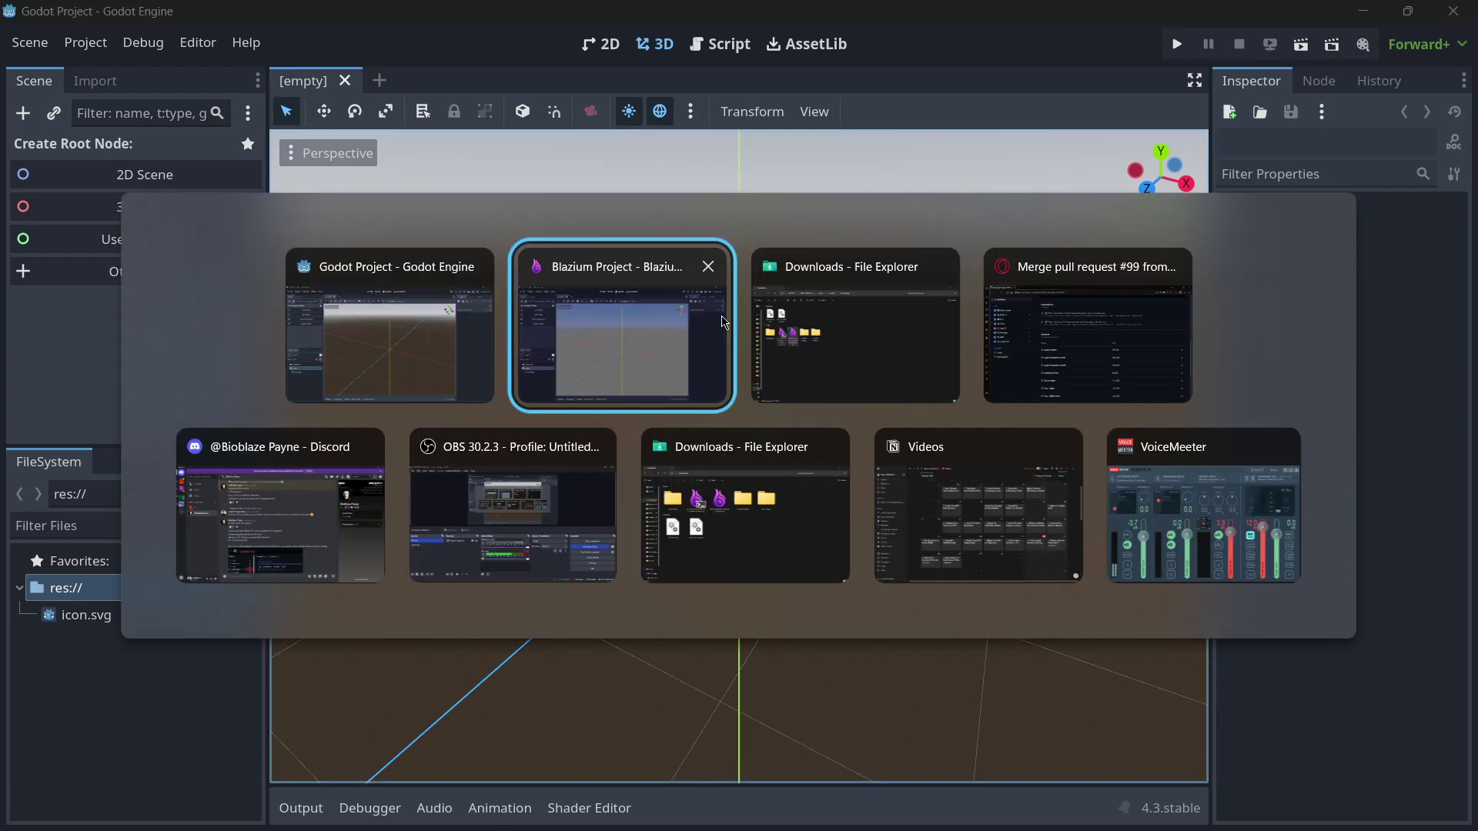
# - Set the preview horizon colour to saturated magenta d10087 with blue at 0
pyautogui.click(690, 113)
pyautogui.click(828, 266)
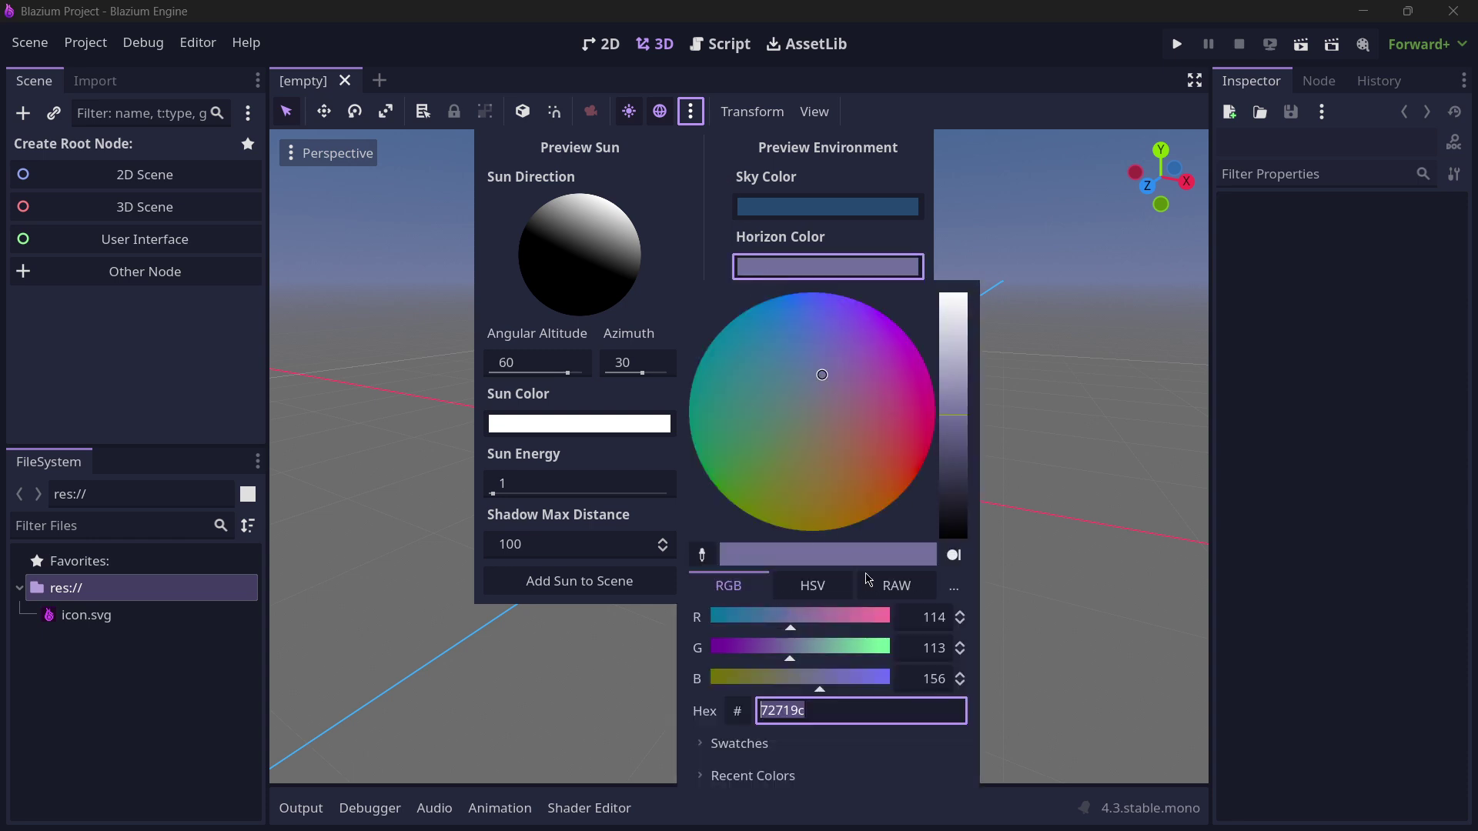
pyautogui.moveTo(881, 431); pyautogui.dragTo(933, 391)
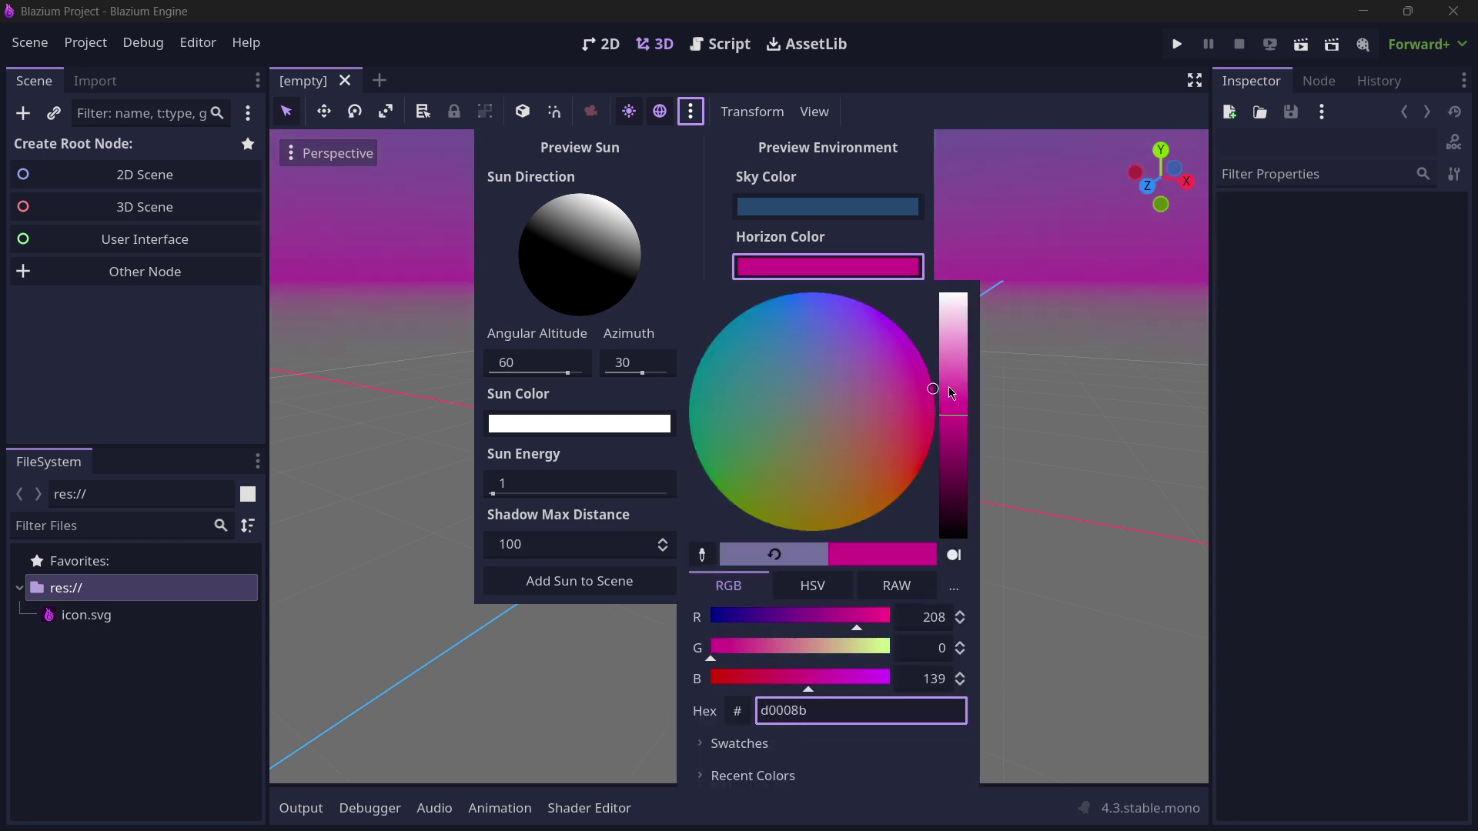
pyautogui.click(726, 678)
pyautogui.moveTo(726, 678); pyautogui.dragTo(662, 680)
pyautogui.click(175, 387)
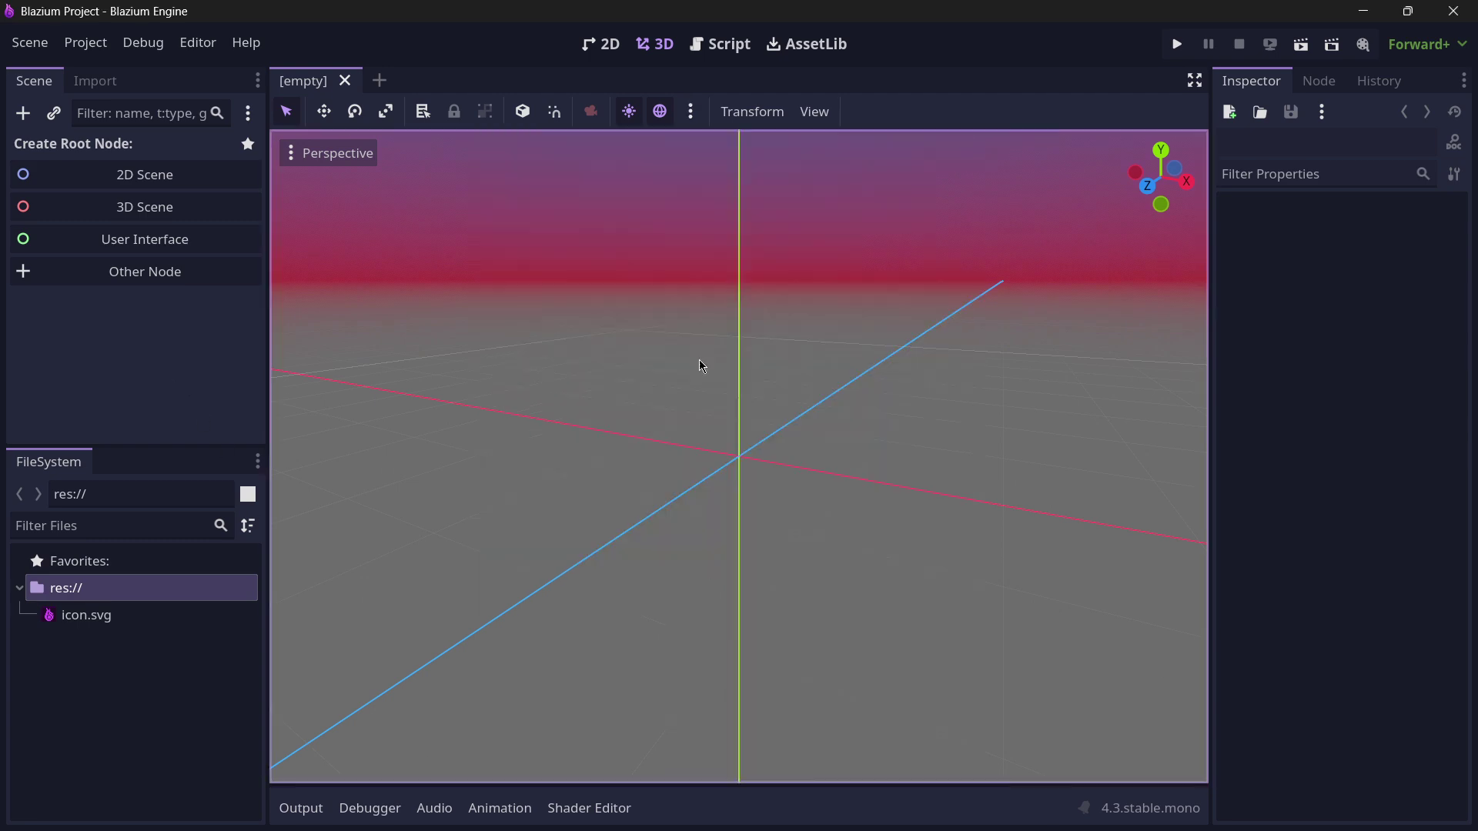
pyautogui.moveTo(699, 362); pyautogui.dragTo(778, 399, button='middle')
pyautogui.scroll(2, 779, 400)
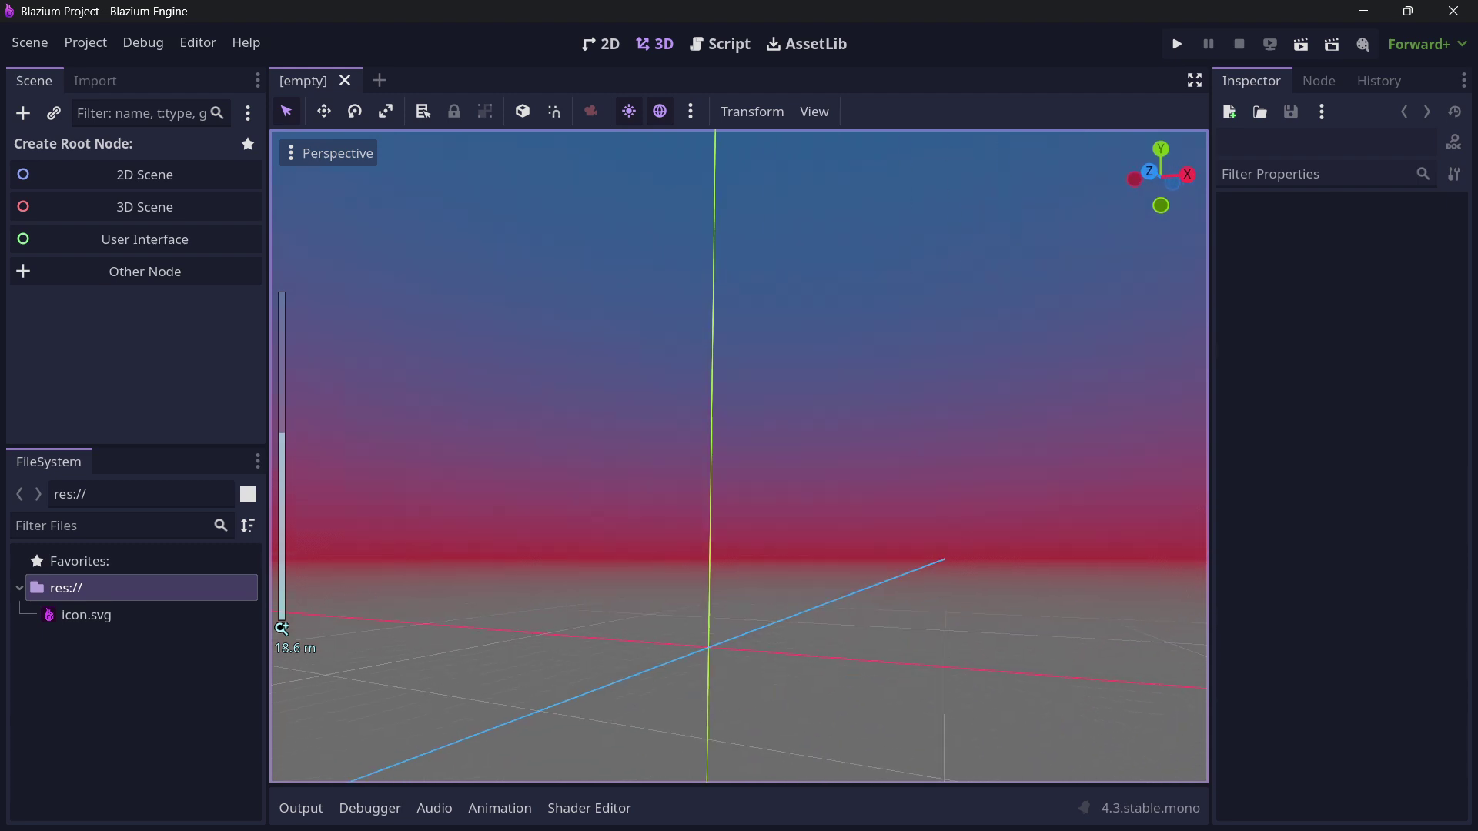
pyautogui.moveTo(281, 627); pyautogui.dragTo(742, 415, button='middle')
# - Make a Node2D the root of the scene in the 2D workspace
pyautogui.click(601, 44)
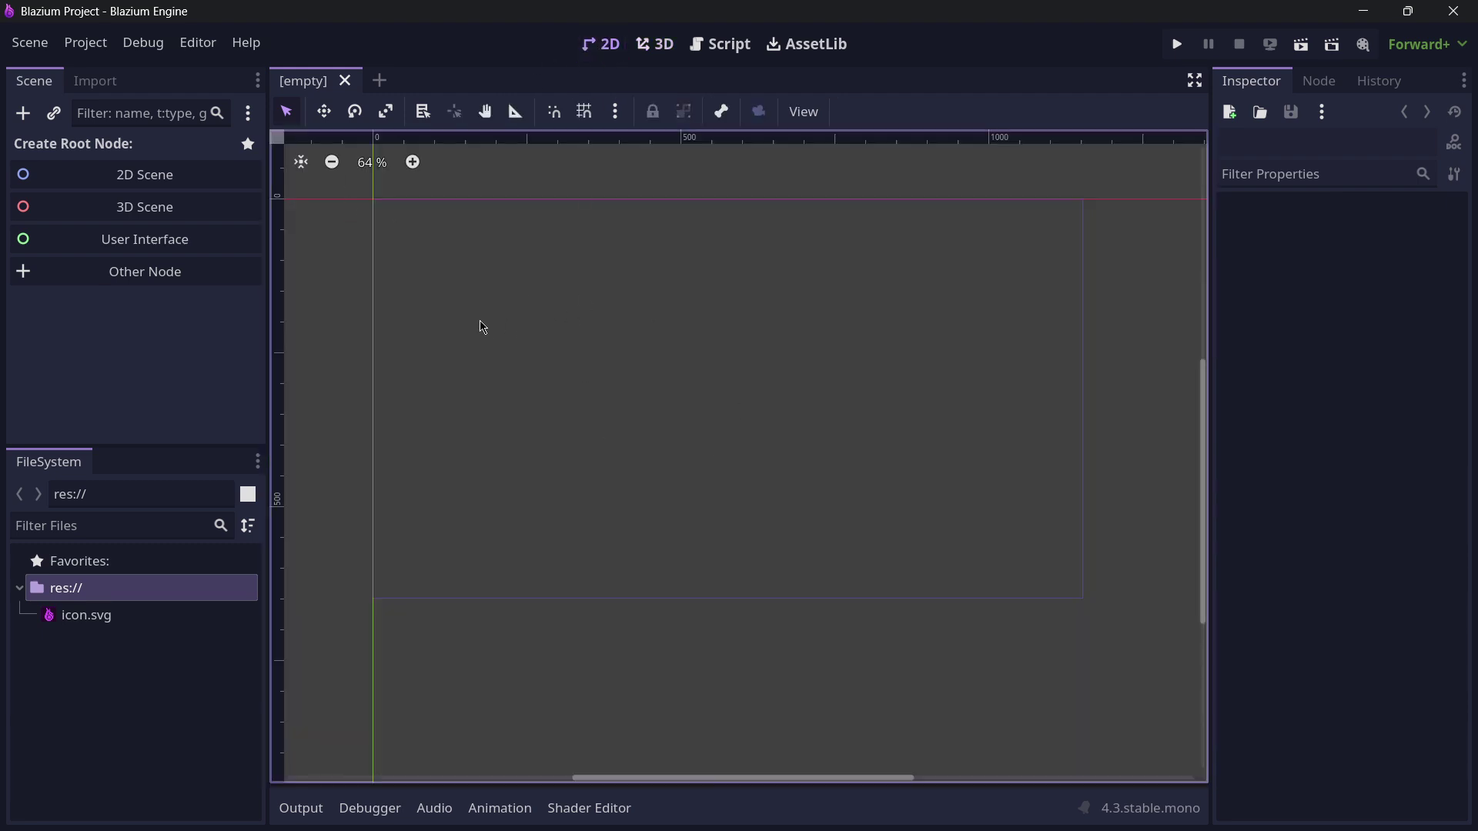
pyautogui.click(719, 44)
pyautogui.click(602, 44)
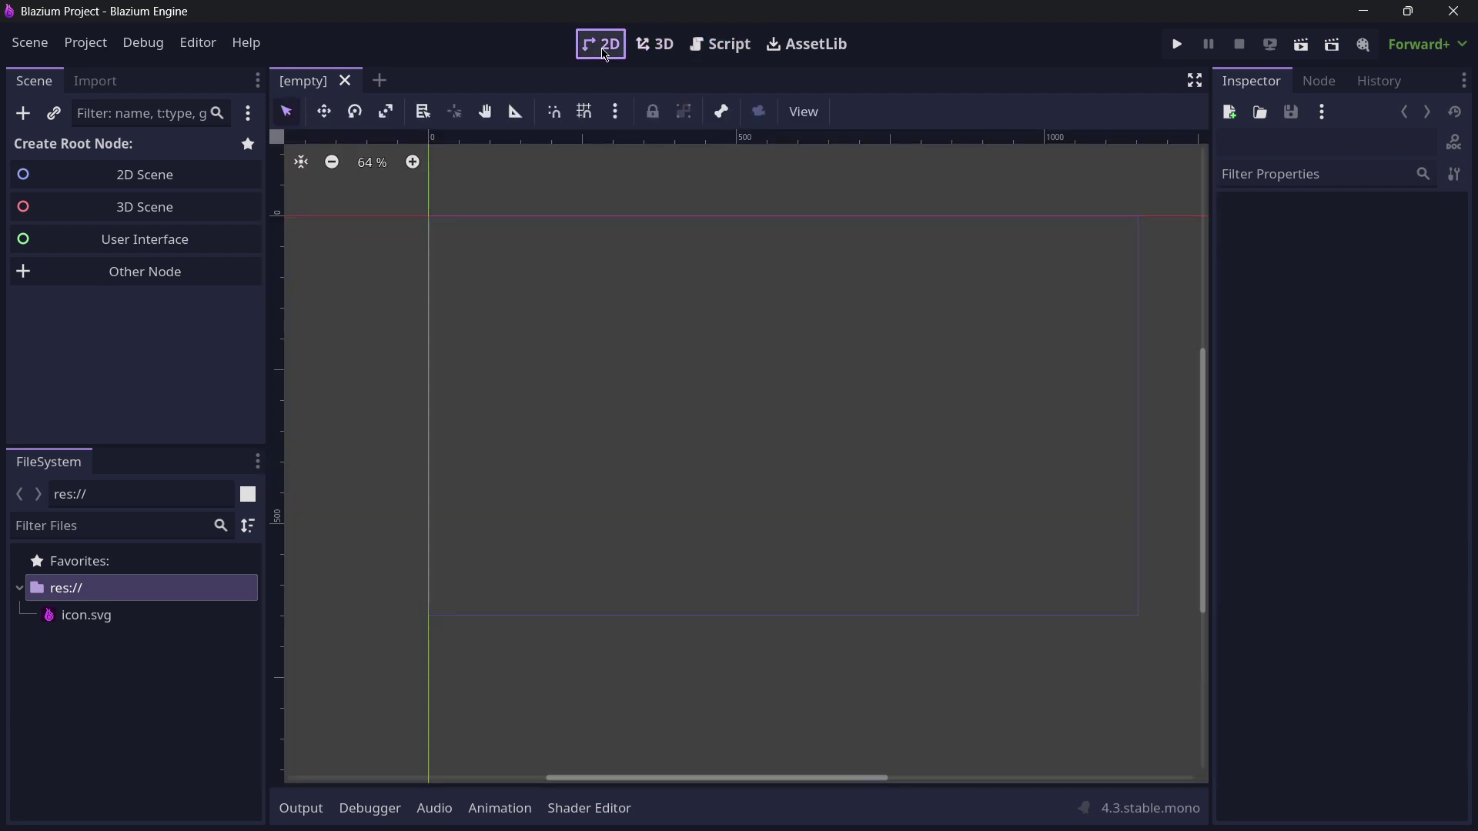
pyautogui.click(171, 179)
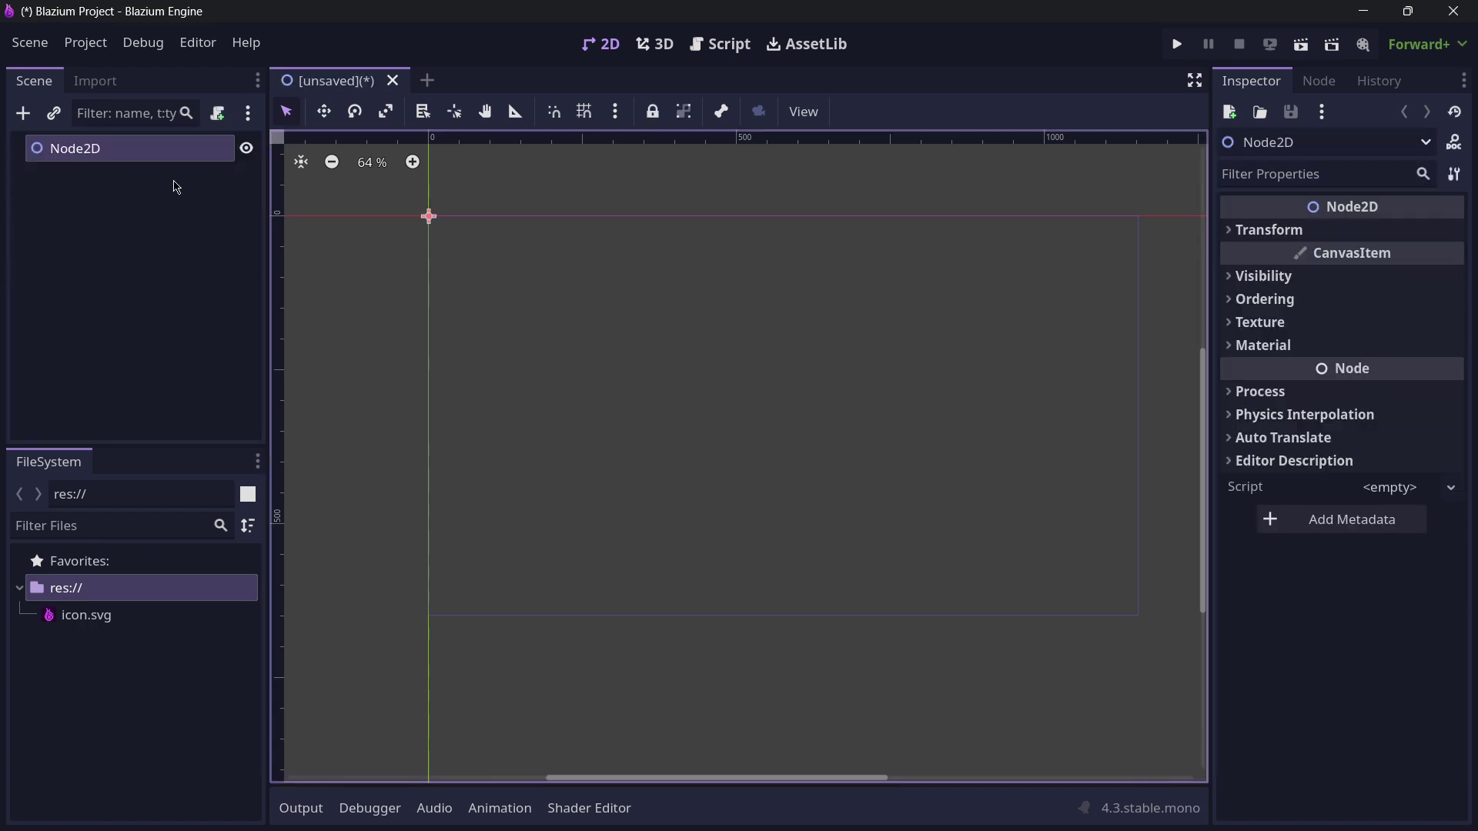
# - Cancel the Add Child Node dialog and go to the Editor menu
pyautogui.click(23, 113)
pyautogui.scroll(-3, 766, 470)
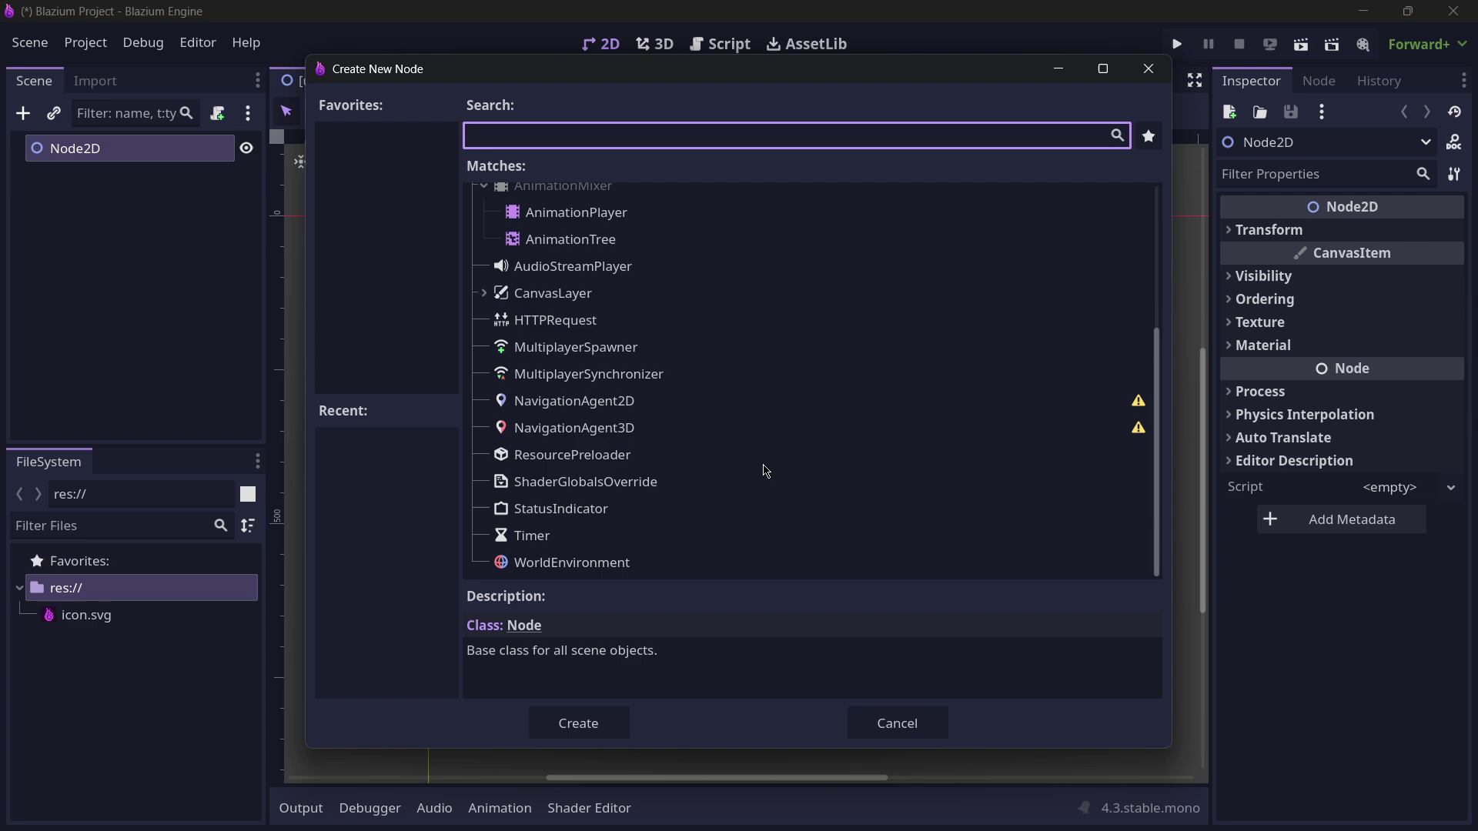
pyautogui.scroll(3, 773, 481)
pyautogui.click(887, 721)
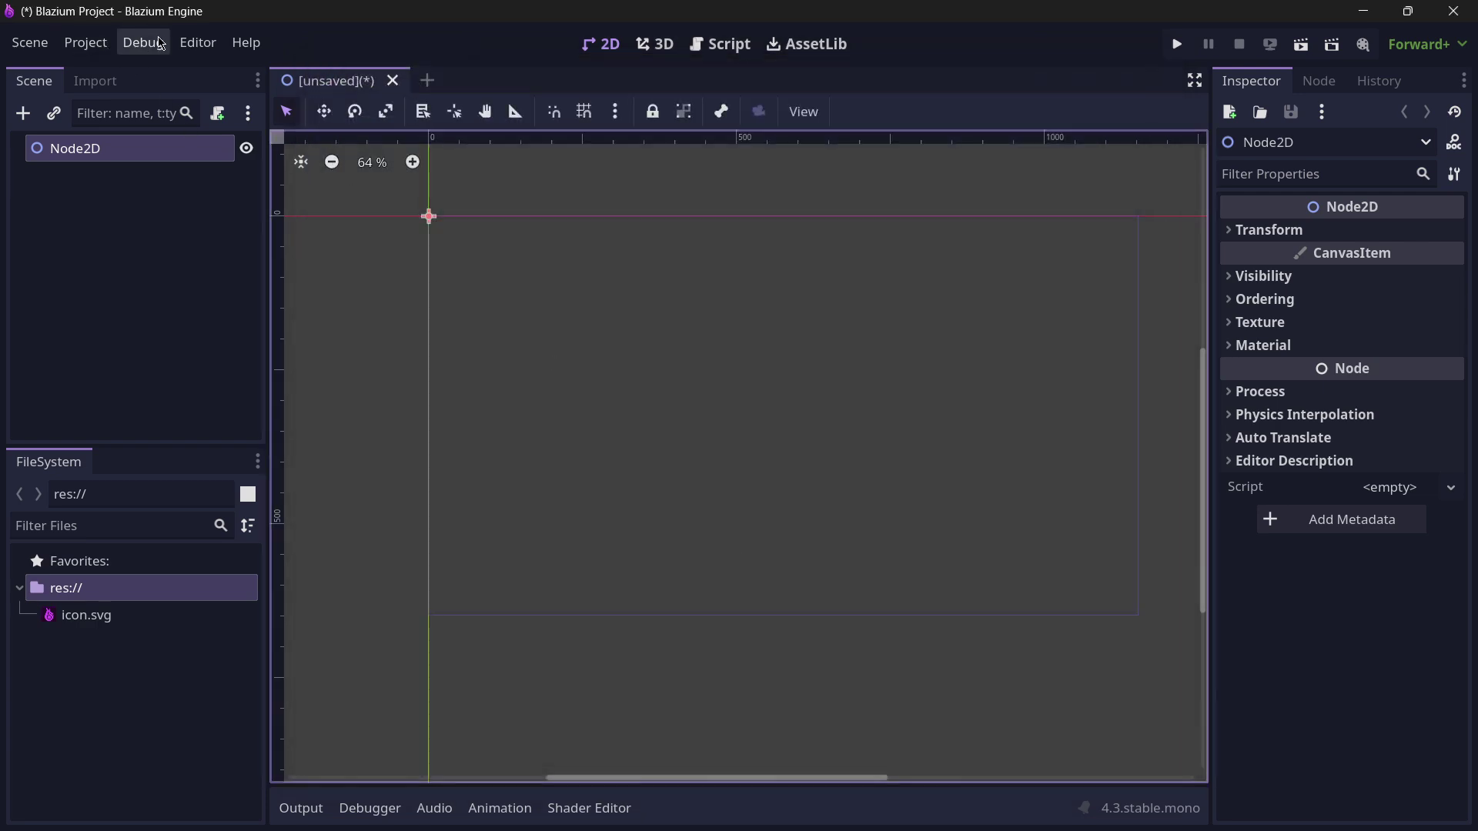
pyautogui.click(198, 42)
# - Open Editor Settings' Theme section and inspect the accent and base colours
pyautogui.click(218, 71)
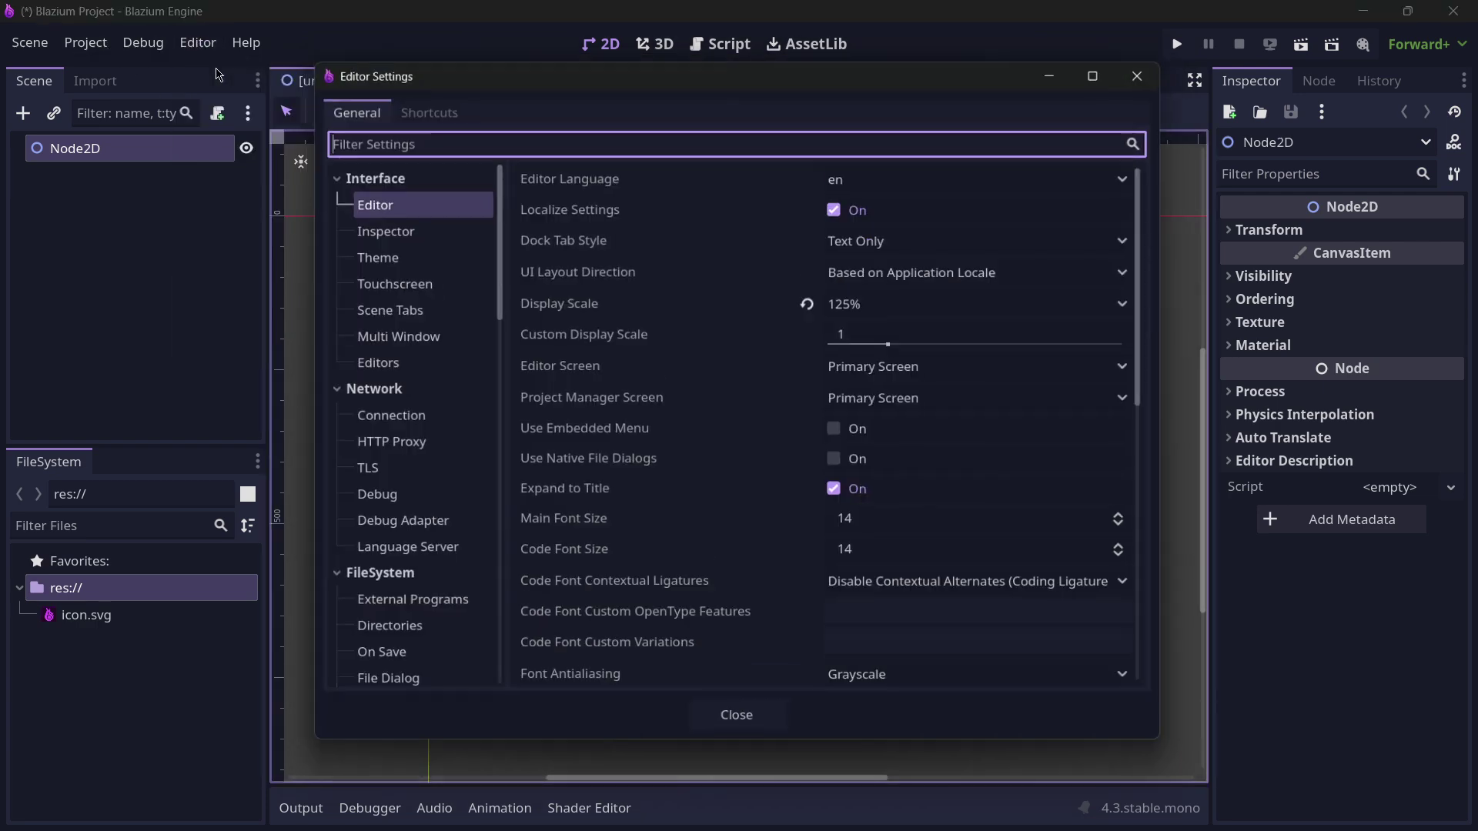
pyautogui.click(370, 257)
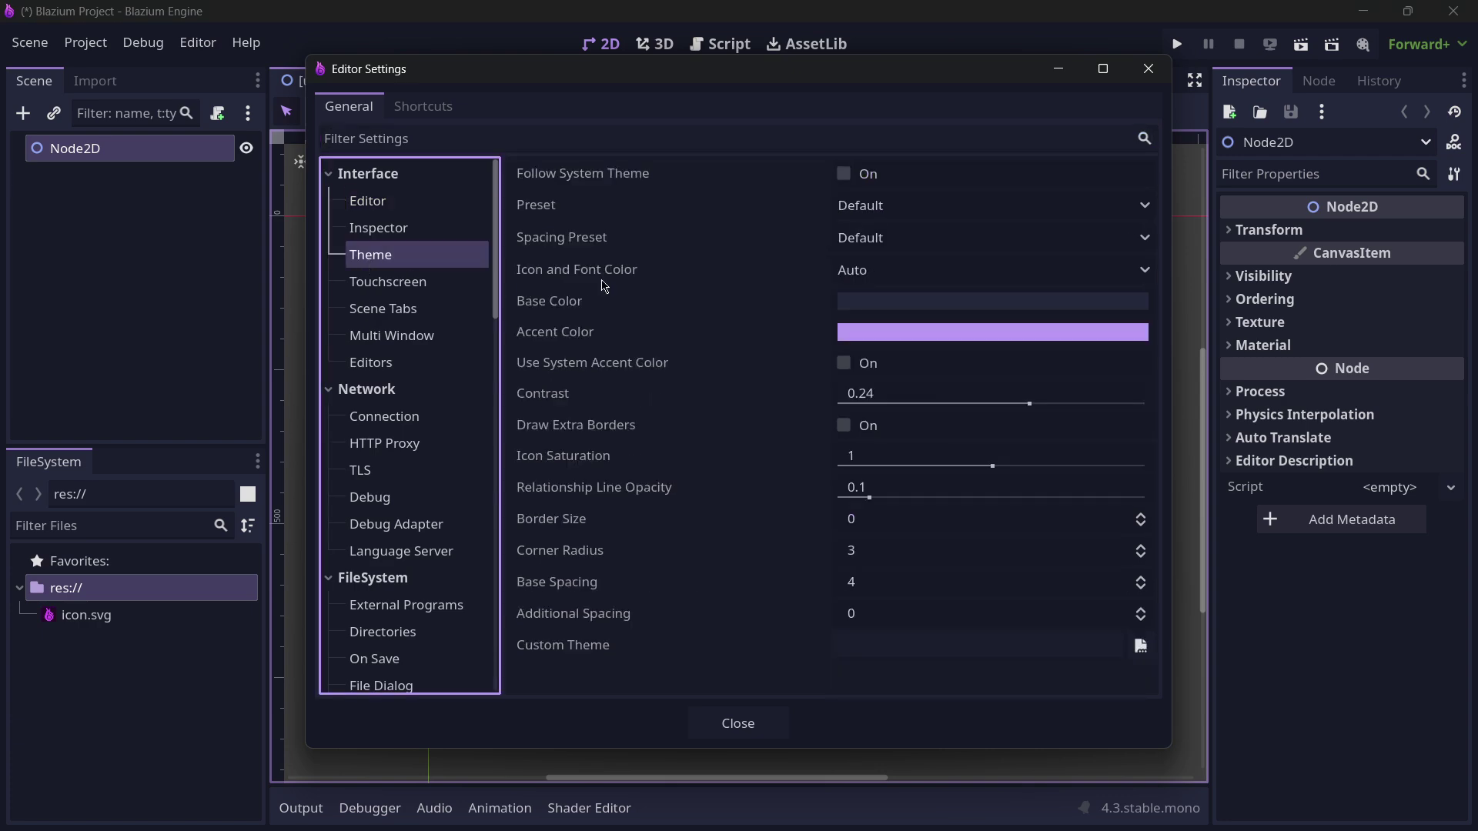
pyautogui.click(866, 339)
pyautogui.click(605, 299)
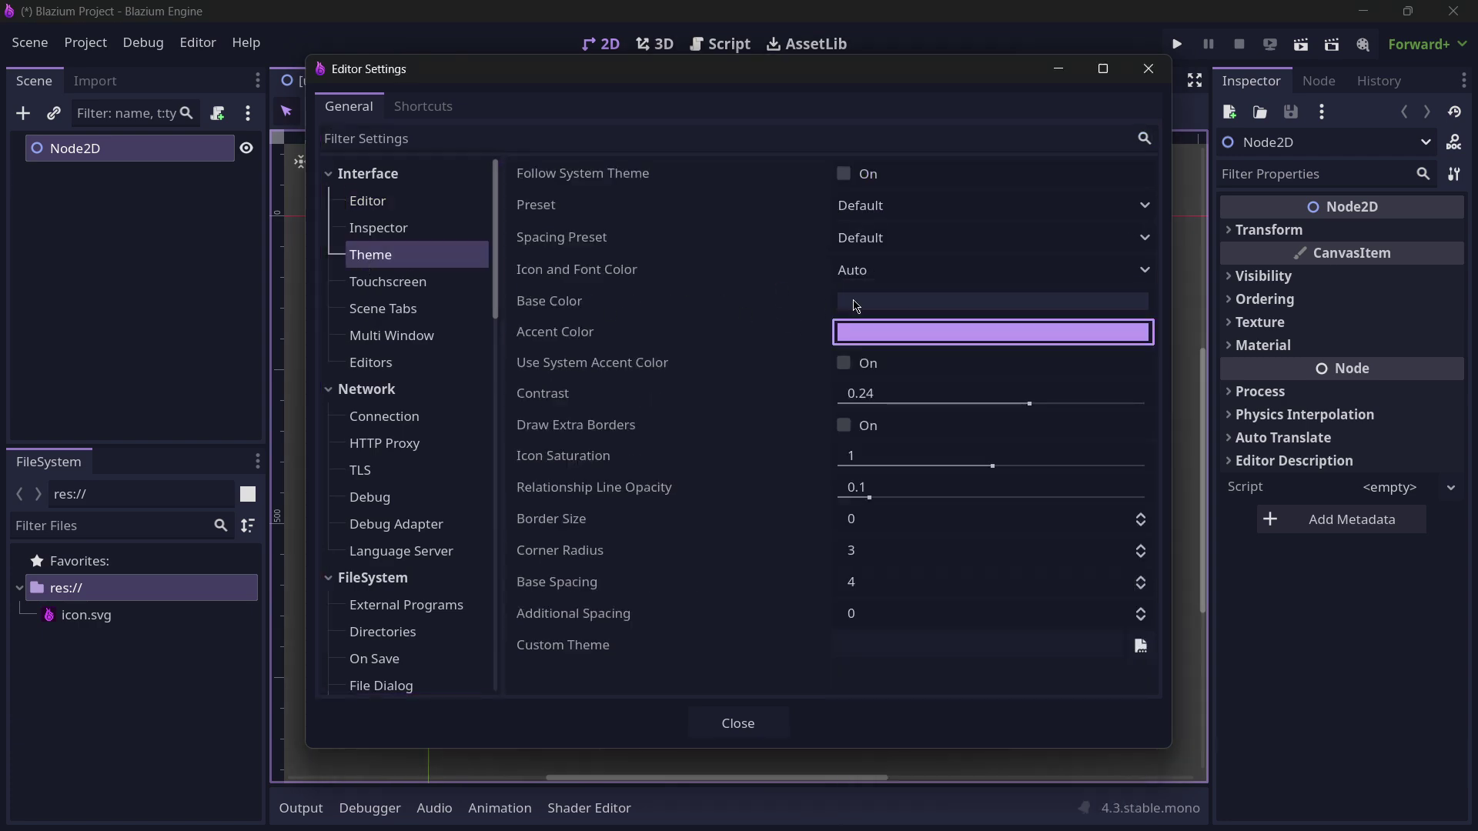
pyautogui.click(856, 302)
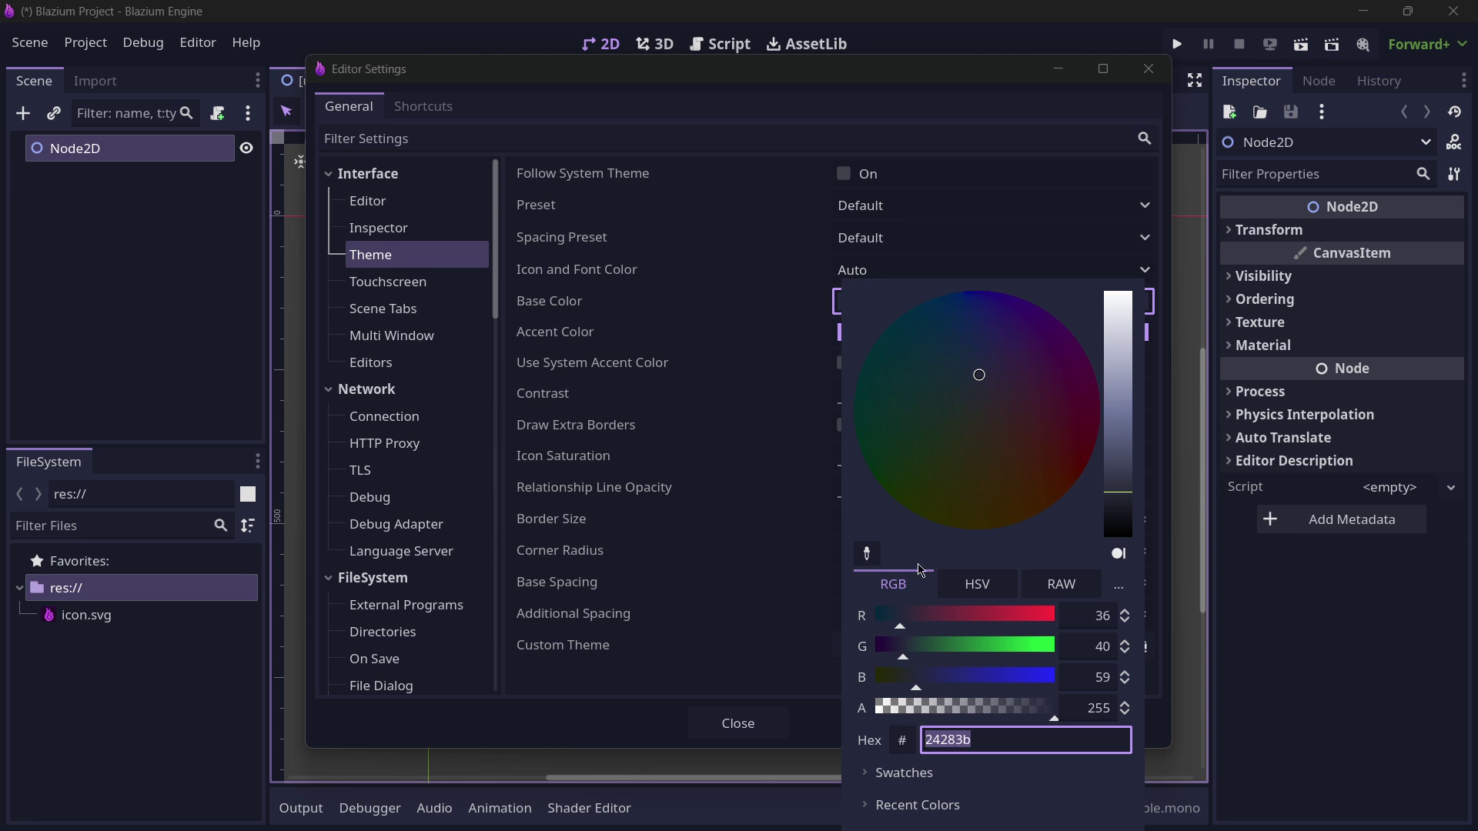
pyautogui.click(576, 306)
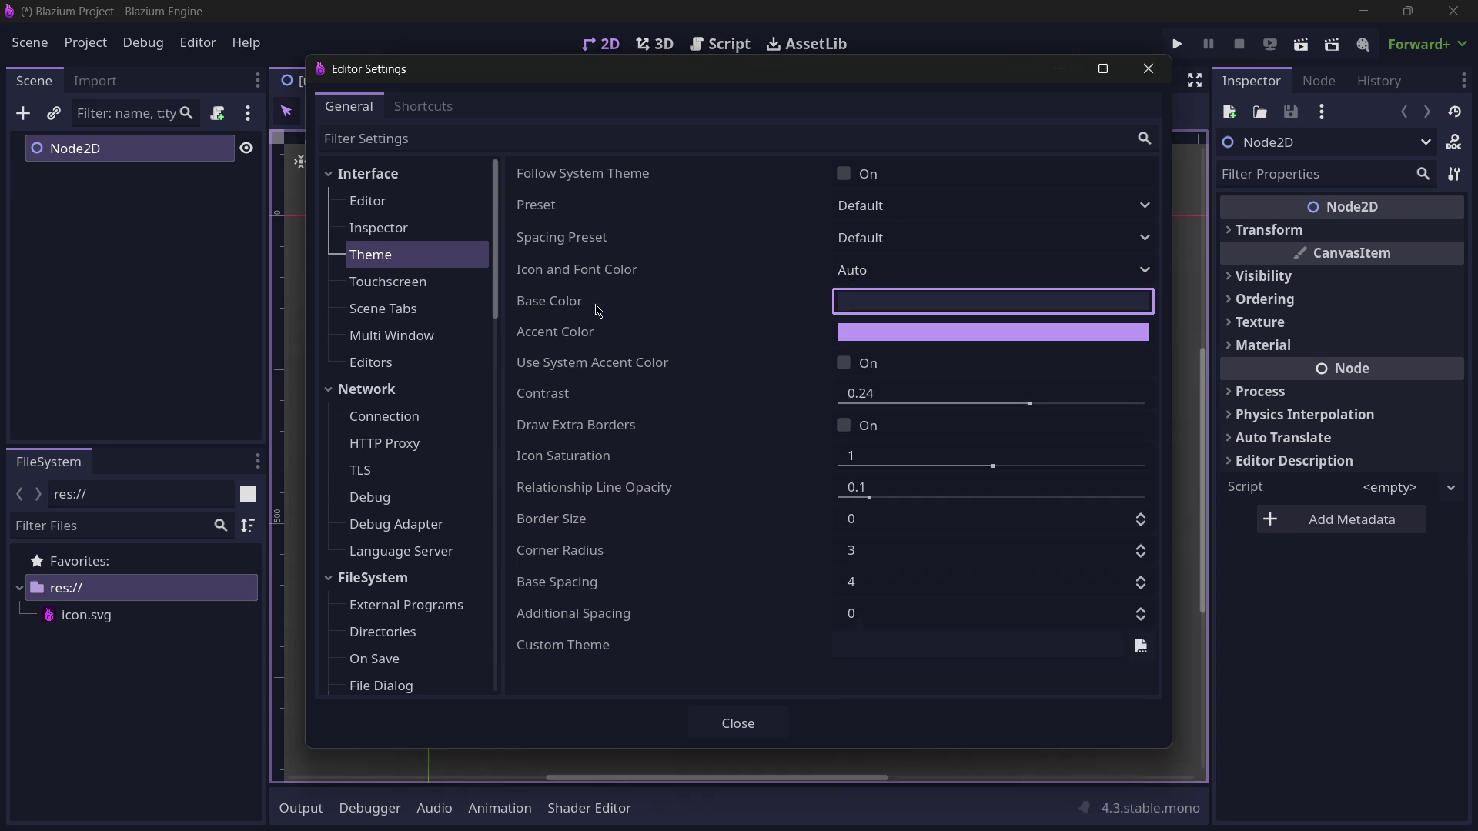
# - Switch the editor theme preset to Godot, then revert it to Default
pyautogui.click(898, 215)
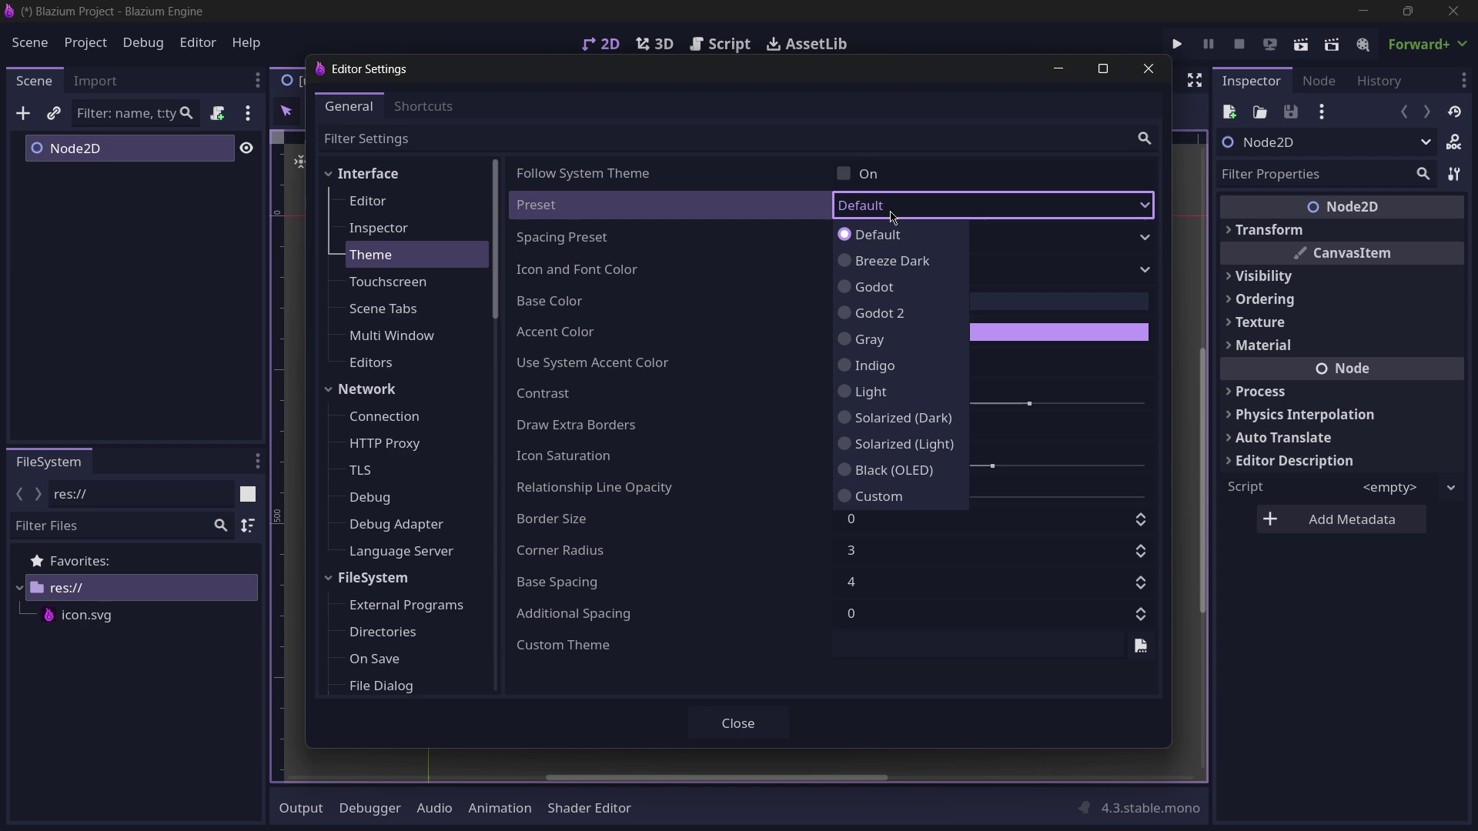
pyautogui.click(874, 293)
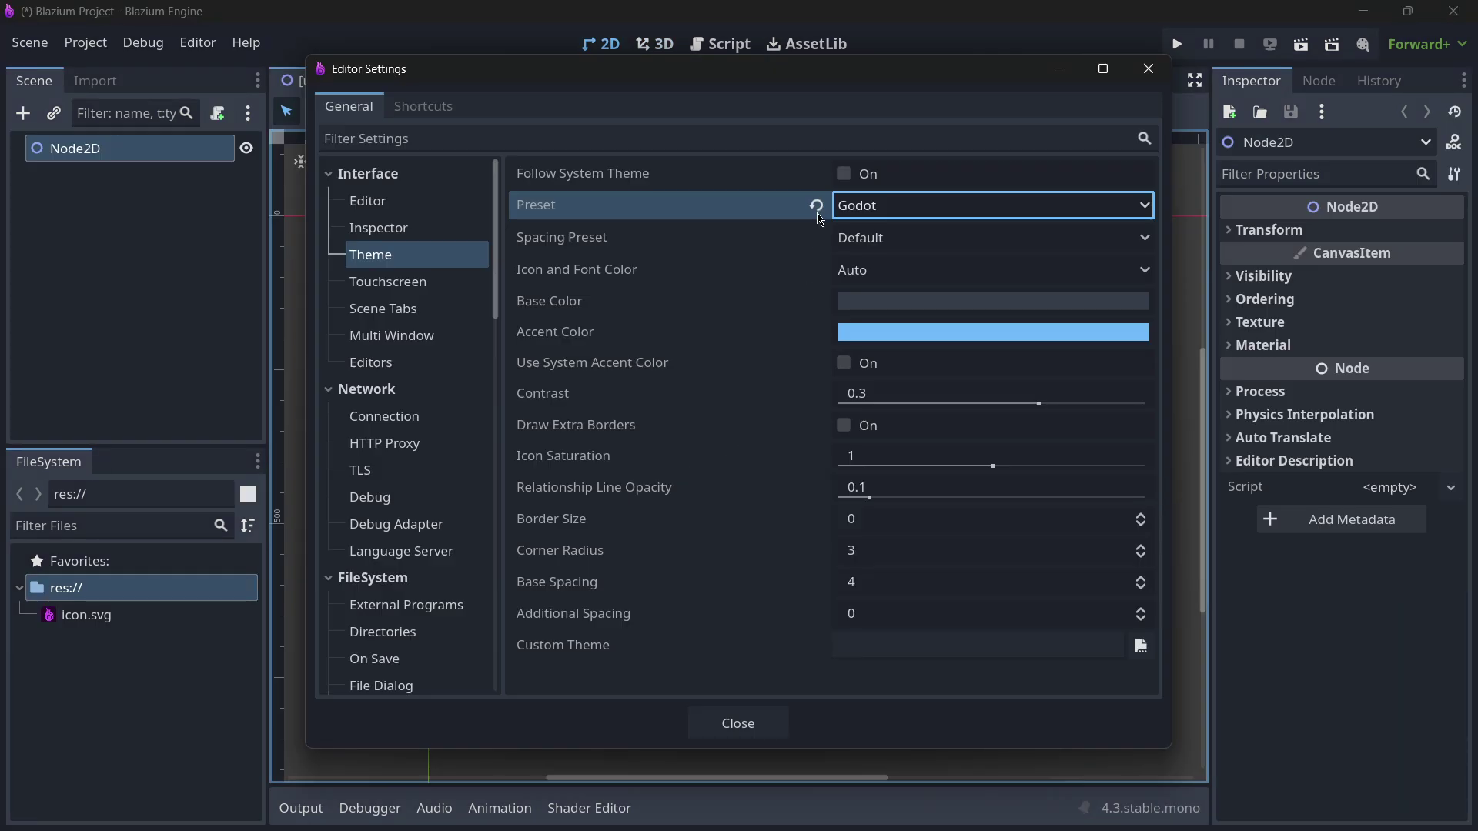
pyautogui.click(816, 206)
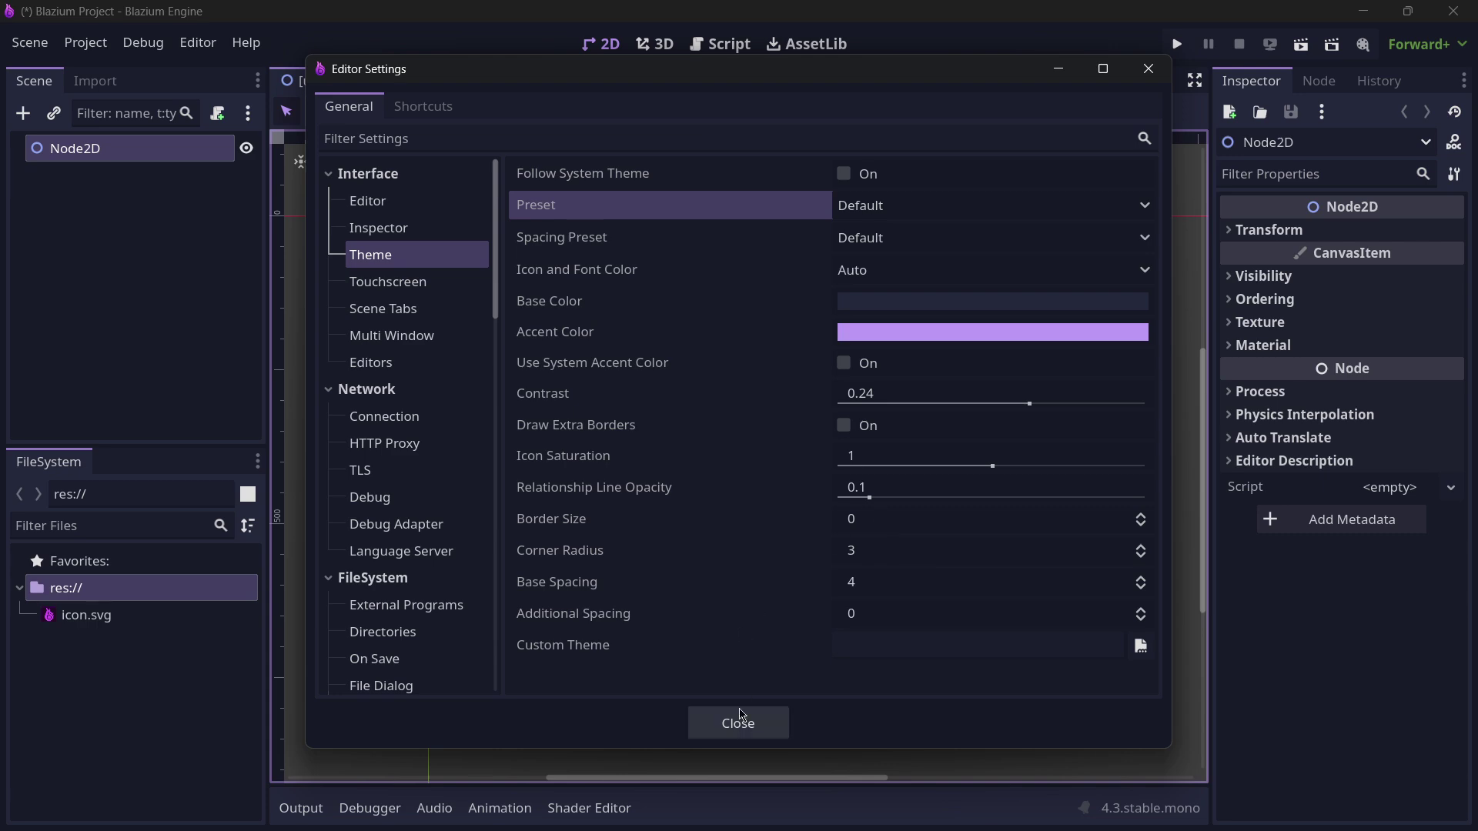
# - Attach a new node_2d.gd script to Node2D using the Object: Empty template
pyautogui.click(738, 723)
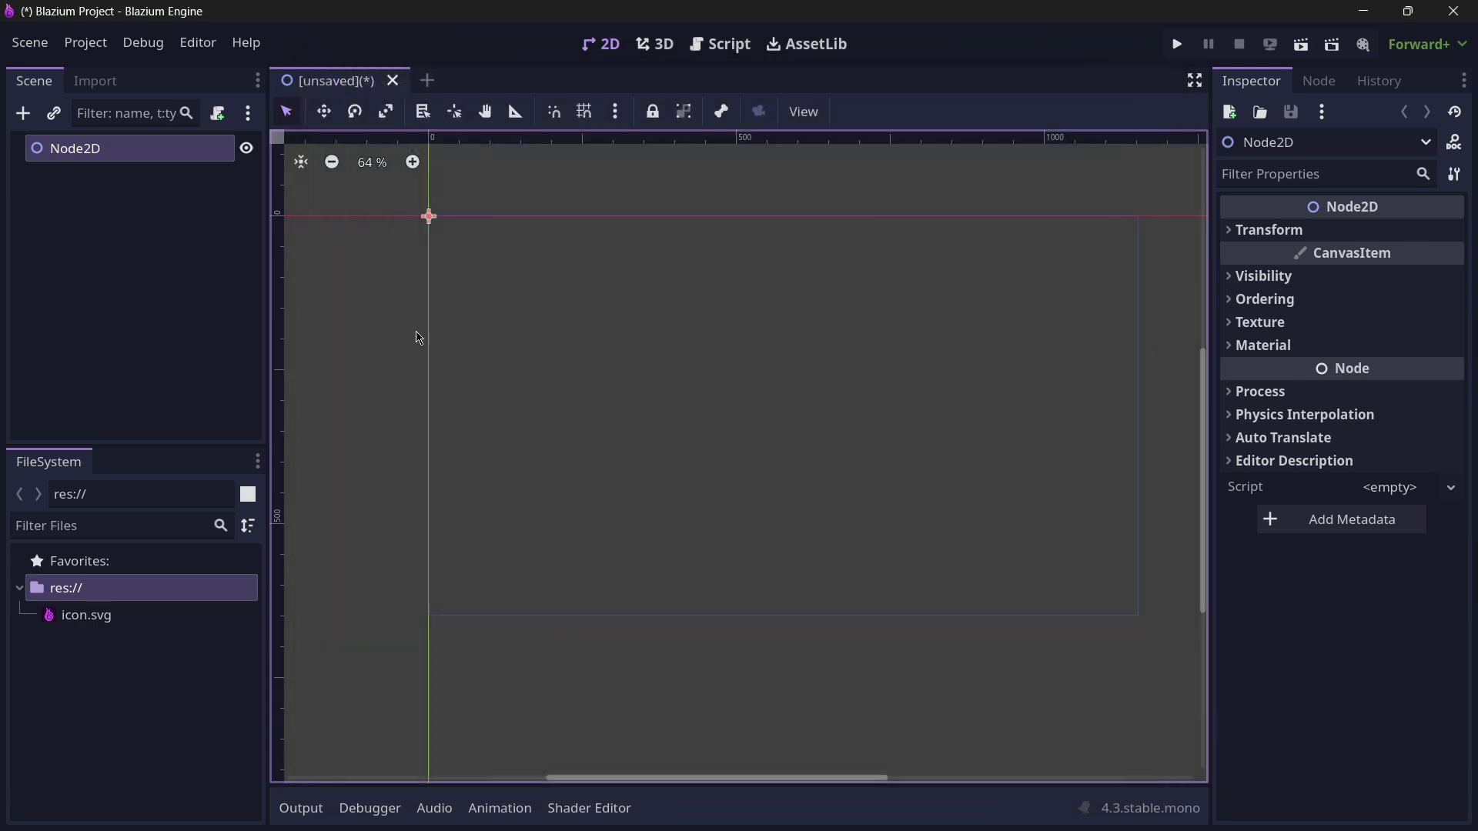
pyautogui.click(220, 115)
pyautogui.click(699, 333)
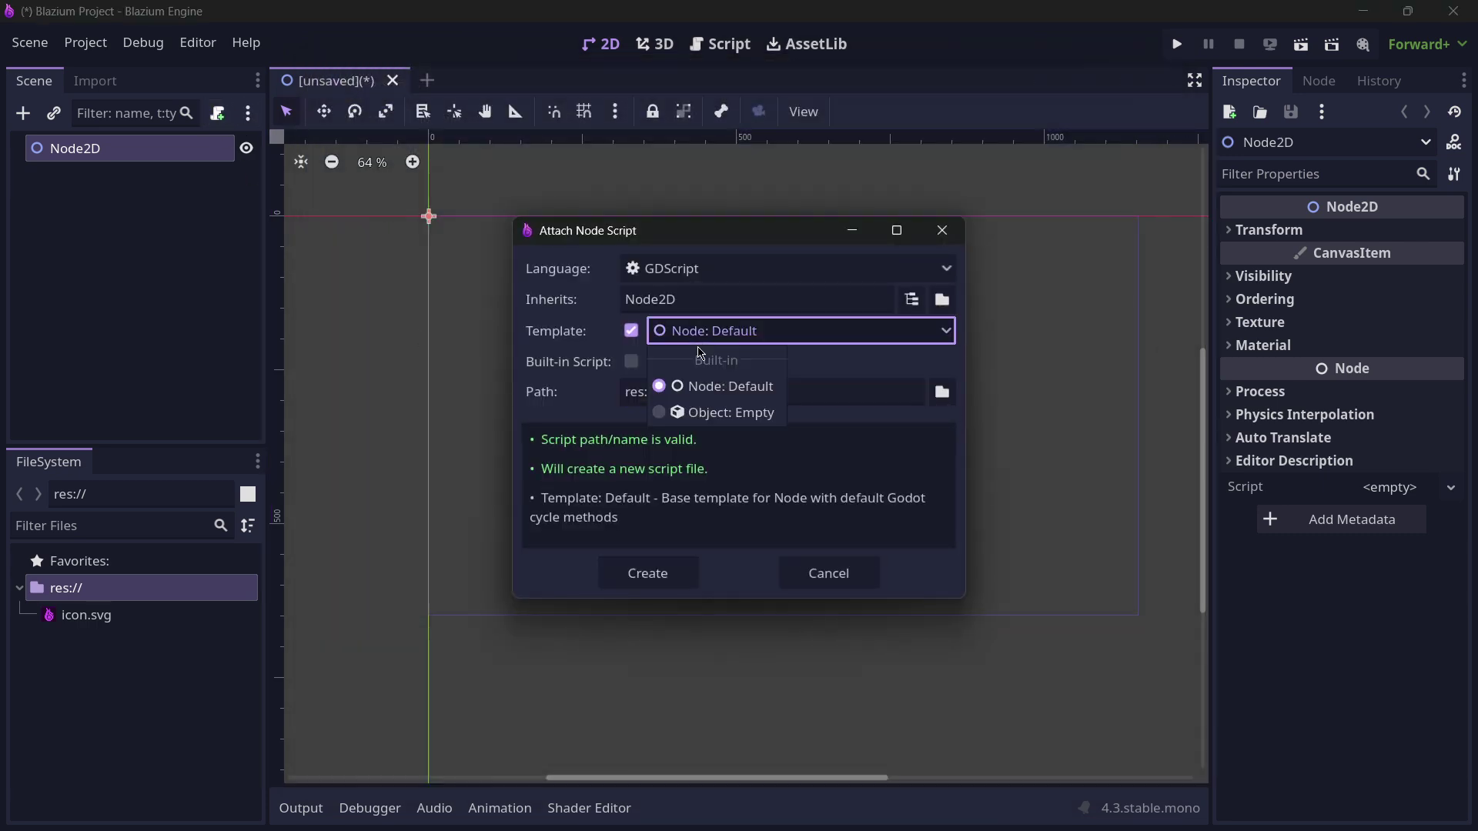
pyautogui.click(702, 414)
pyautogui.click(675, 568)
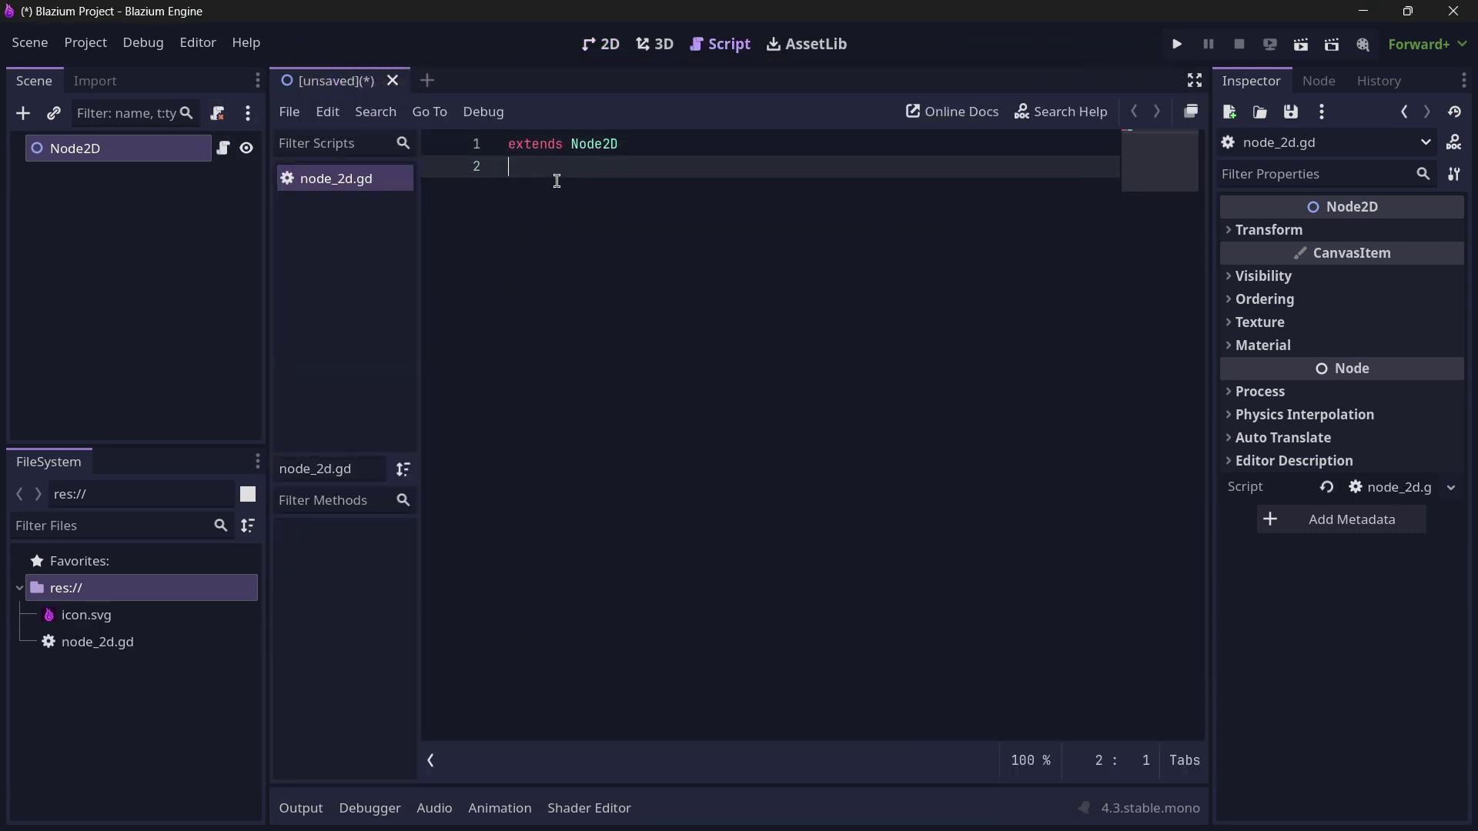
# - Write a _ready() function that prints "Hey, we are on Blazium"
pyautogui.press('Return')
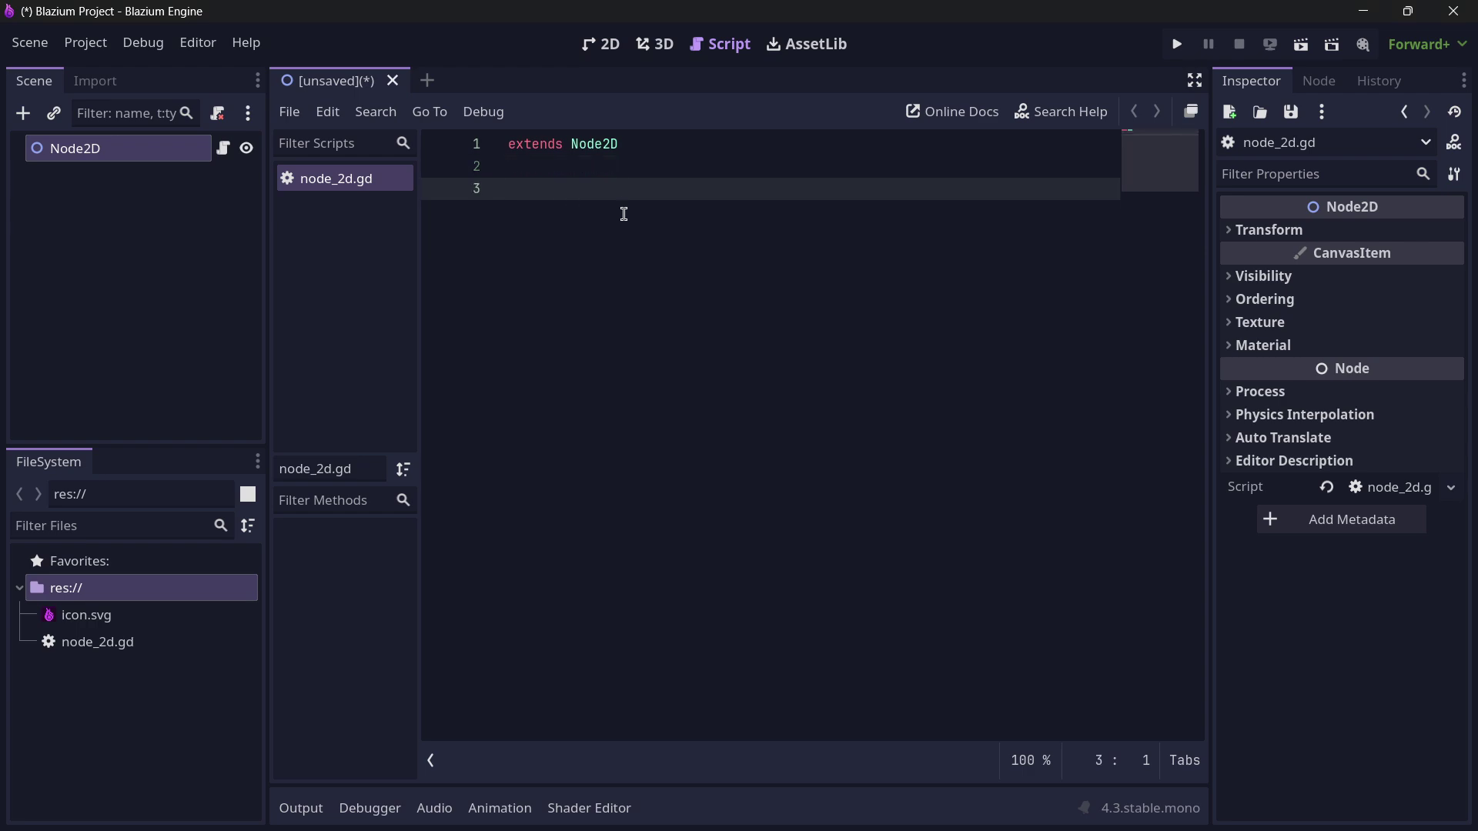
pyautogui.keyDown('ctrl'); pyautogui.scroll(5, 624, 214); pyautogui.keyUp('ctrl')
pyautogui.write('func ')
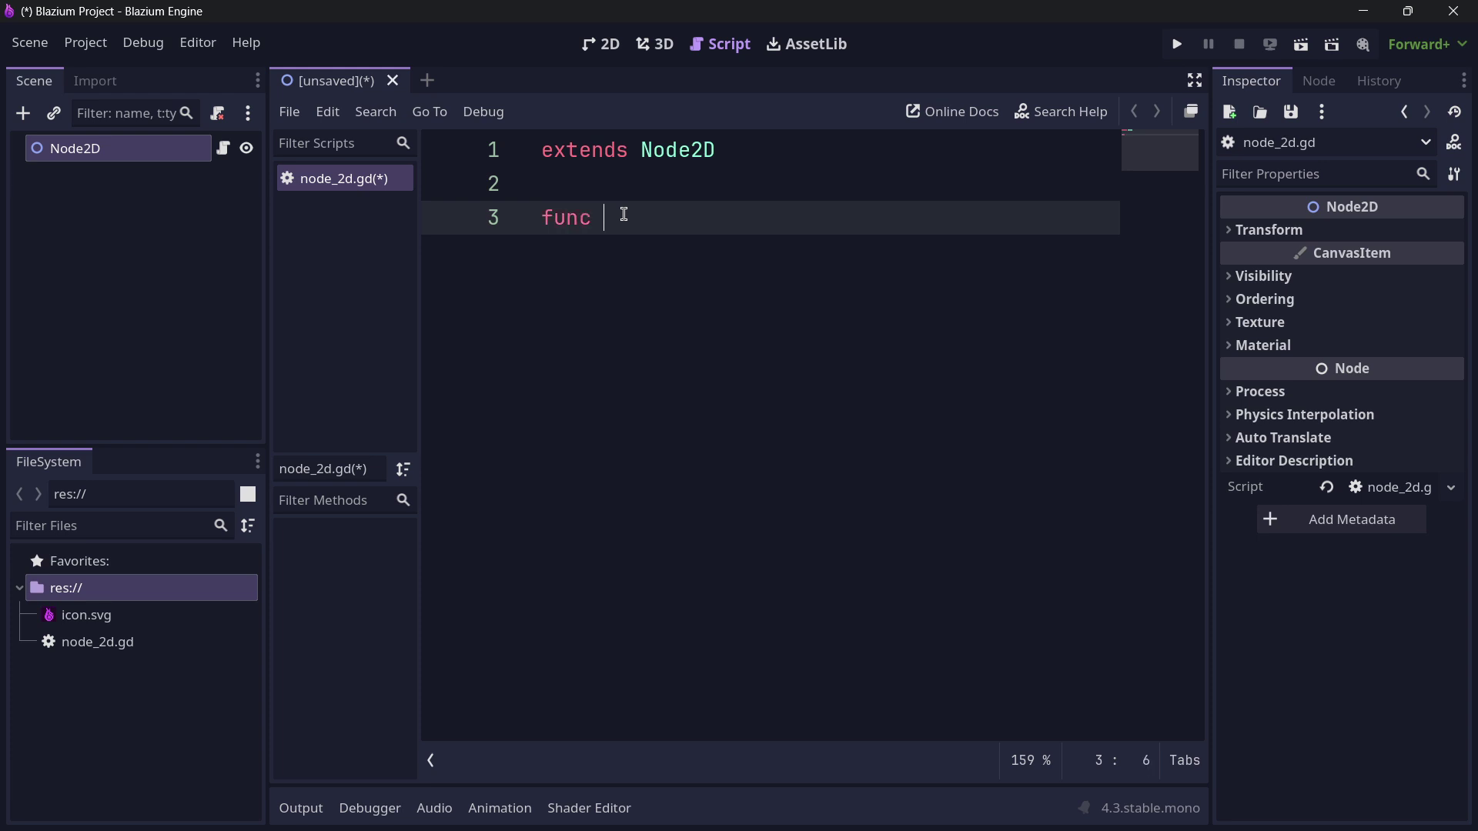
pyautogui.write('_r')
pyautogui.press('Return')
pyautogui.press('Return')
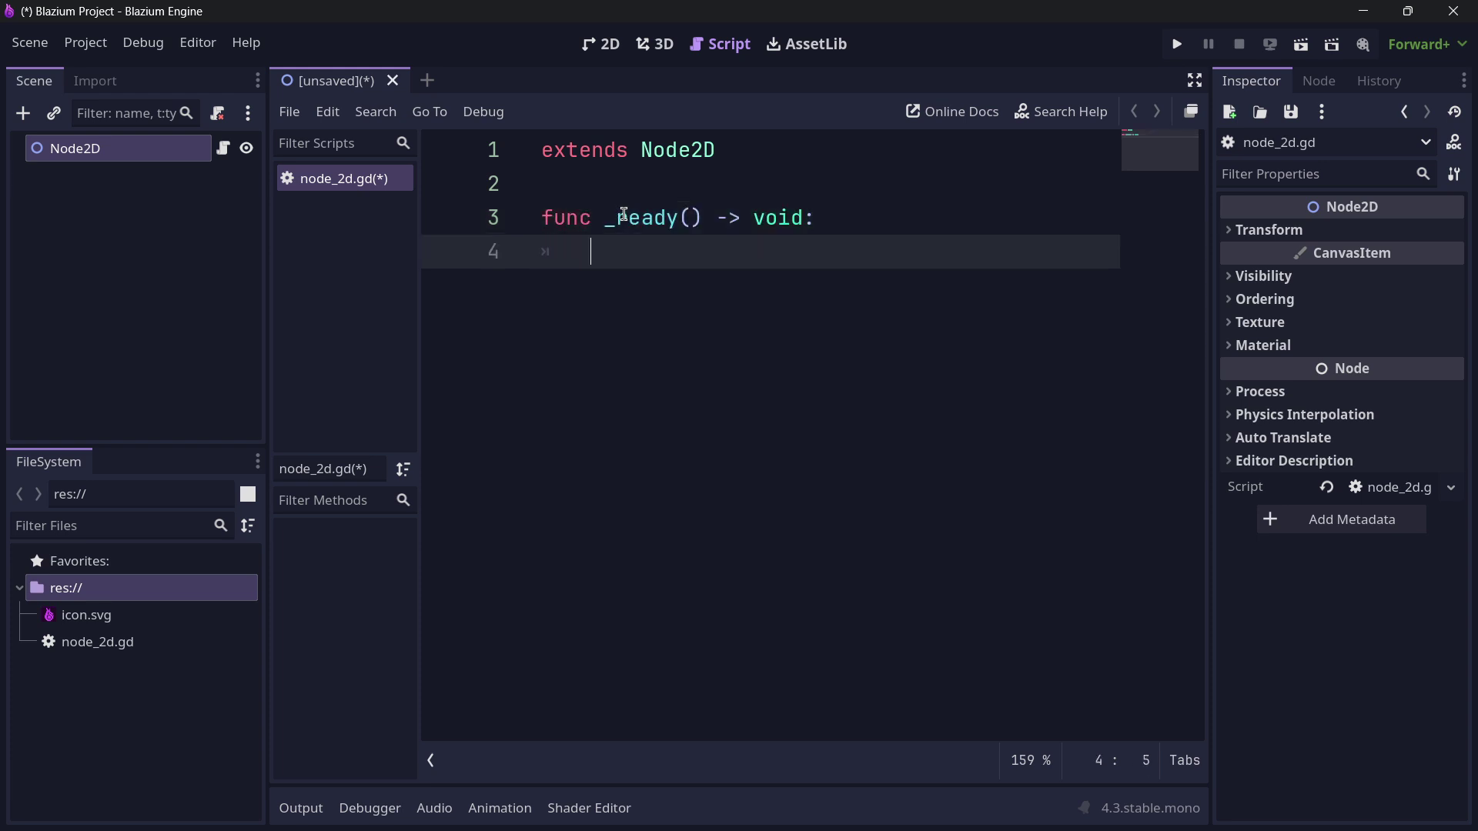
pyautogui.write('print("')
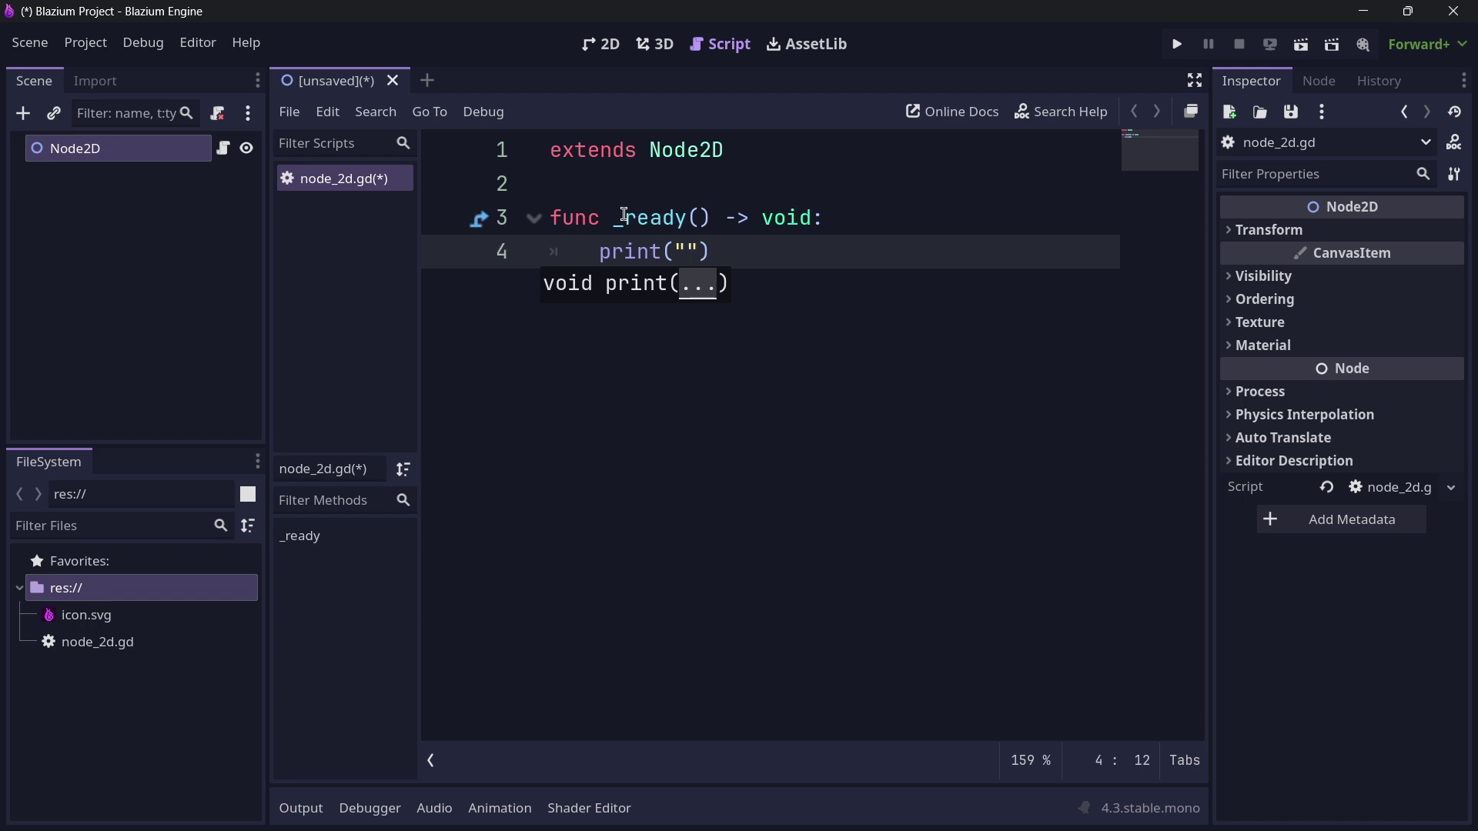
pyautogui.write('Hey, we')
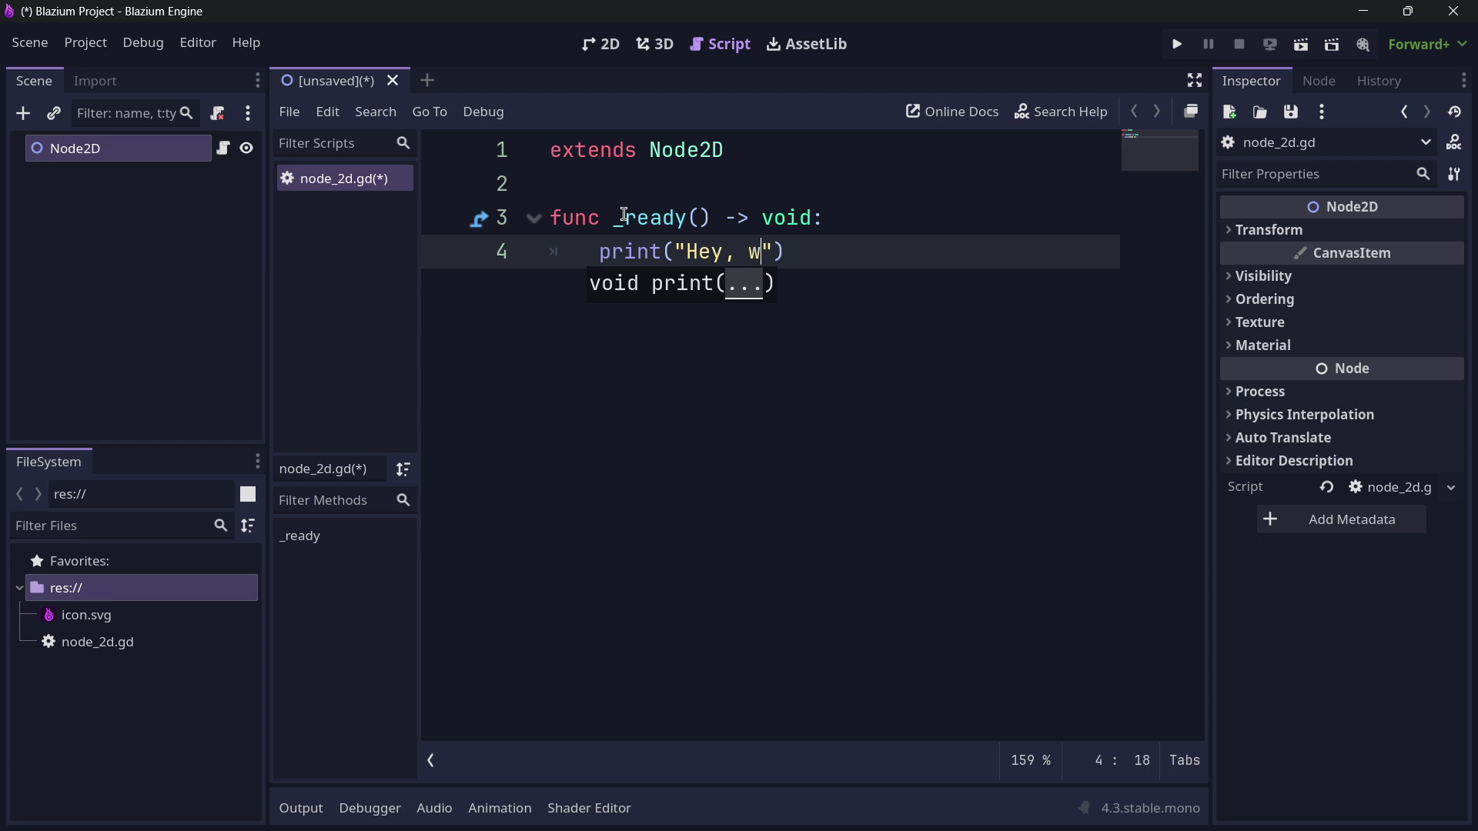
pyautogui.write(' are on ')
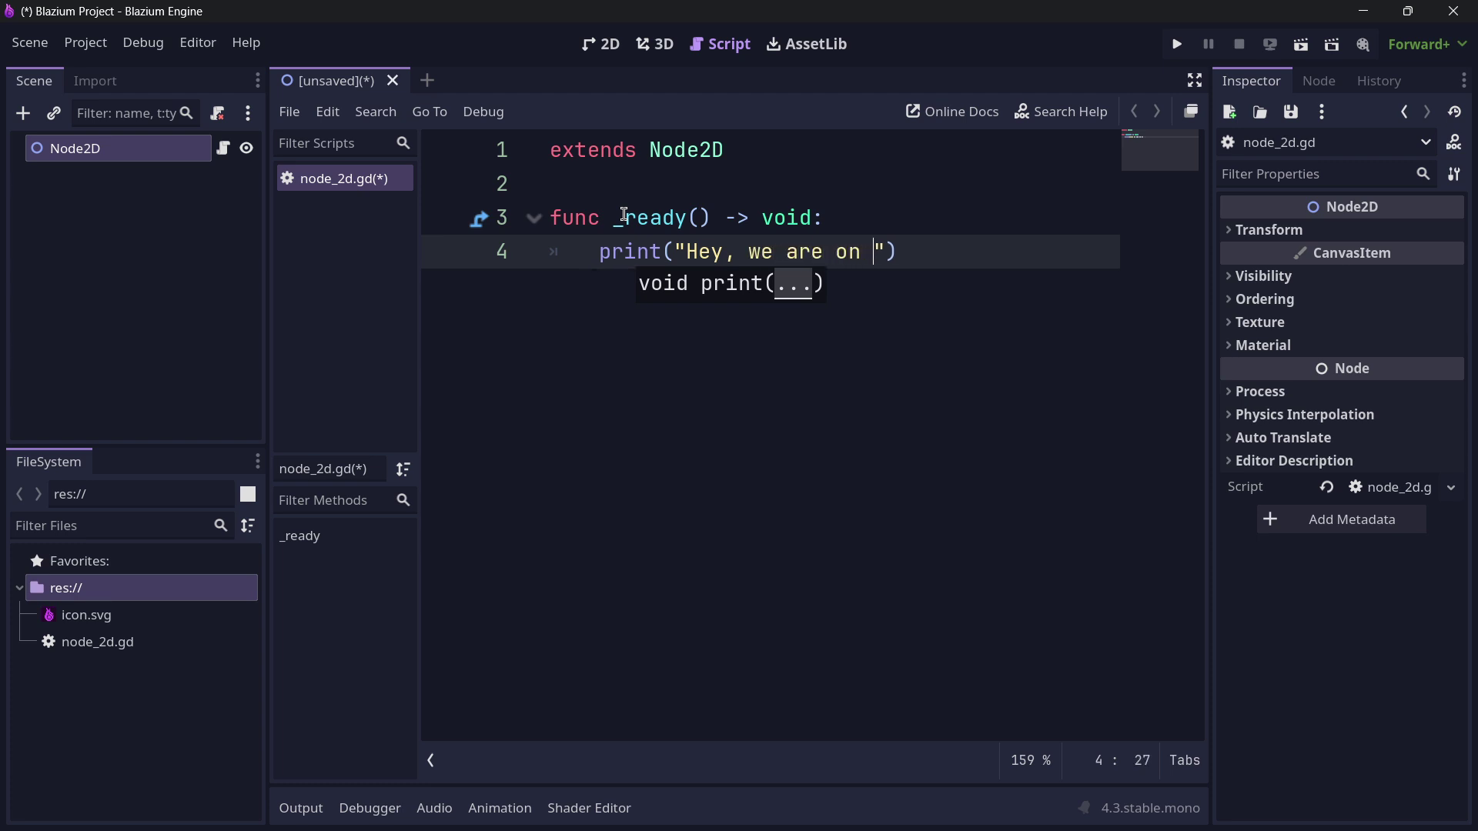
pyautogui.write('Blazium')
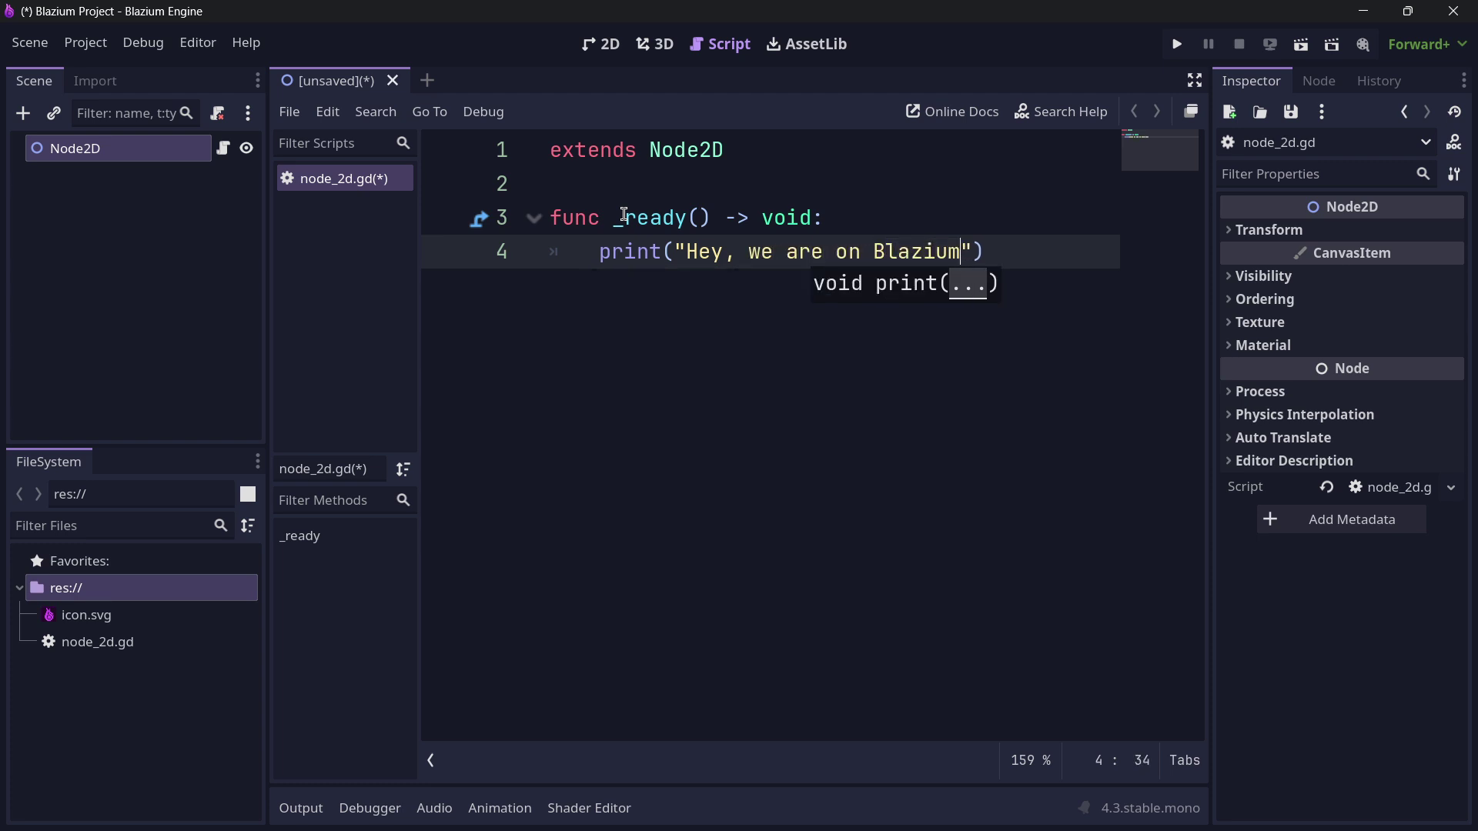
# - Save the scene as node_2d.tscn, test-run it, and select the _ready lines
pyautogui.hotkey('ctrl', 's')
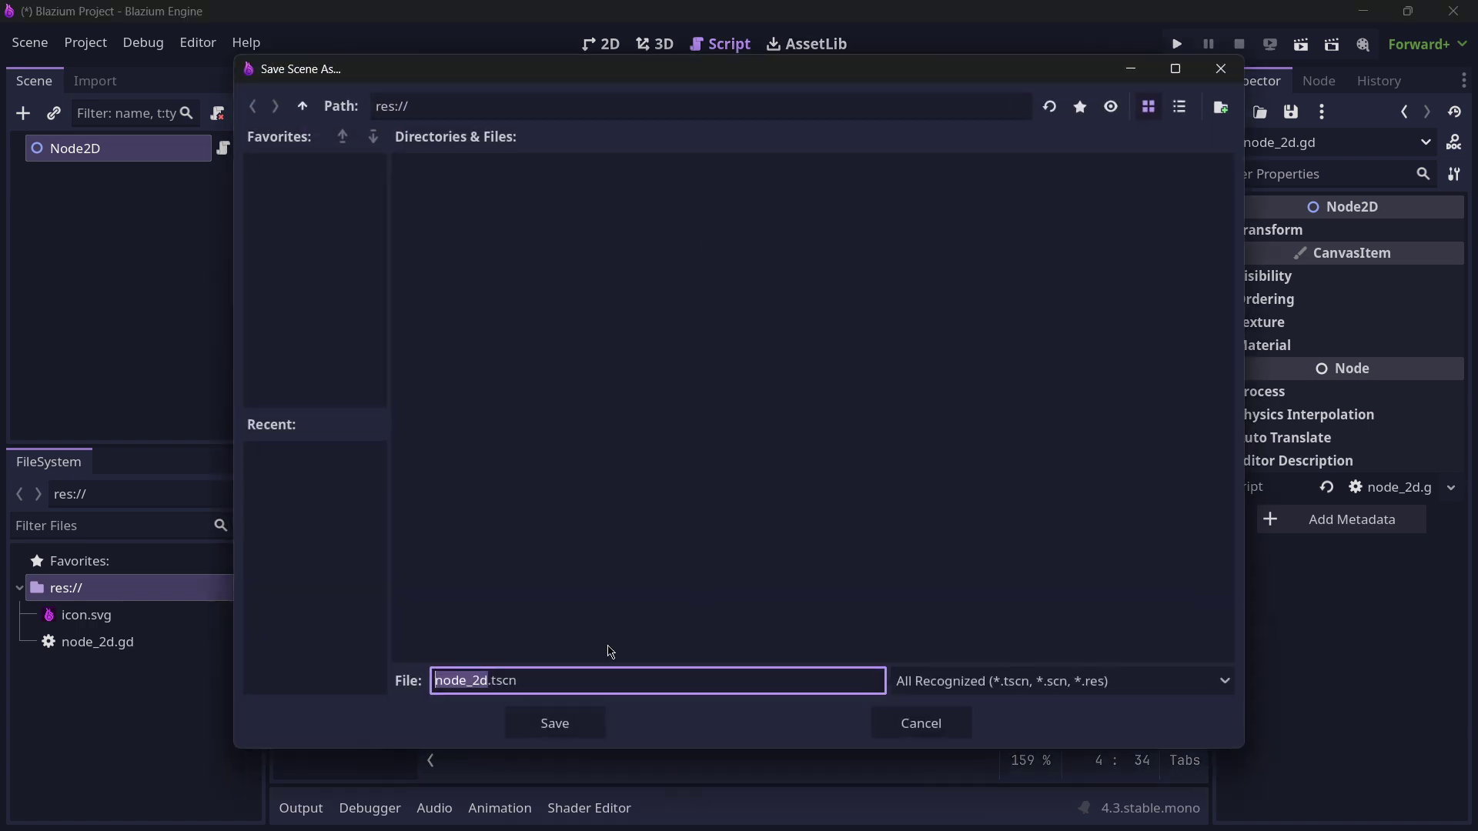
pyautogui.press('Return')
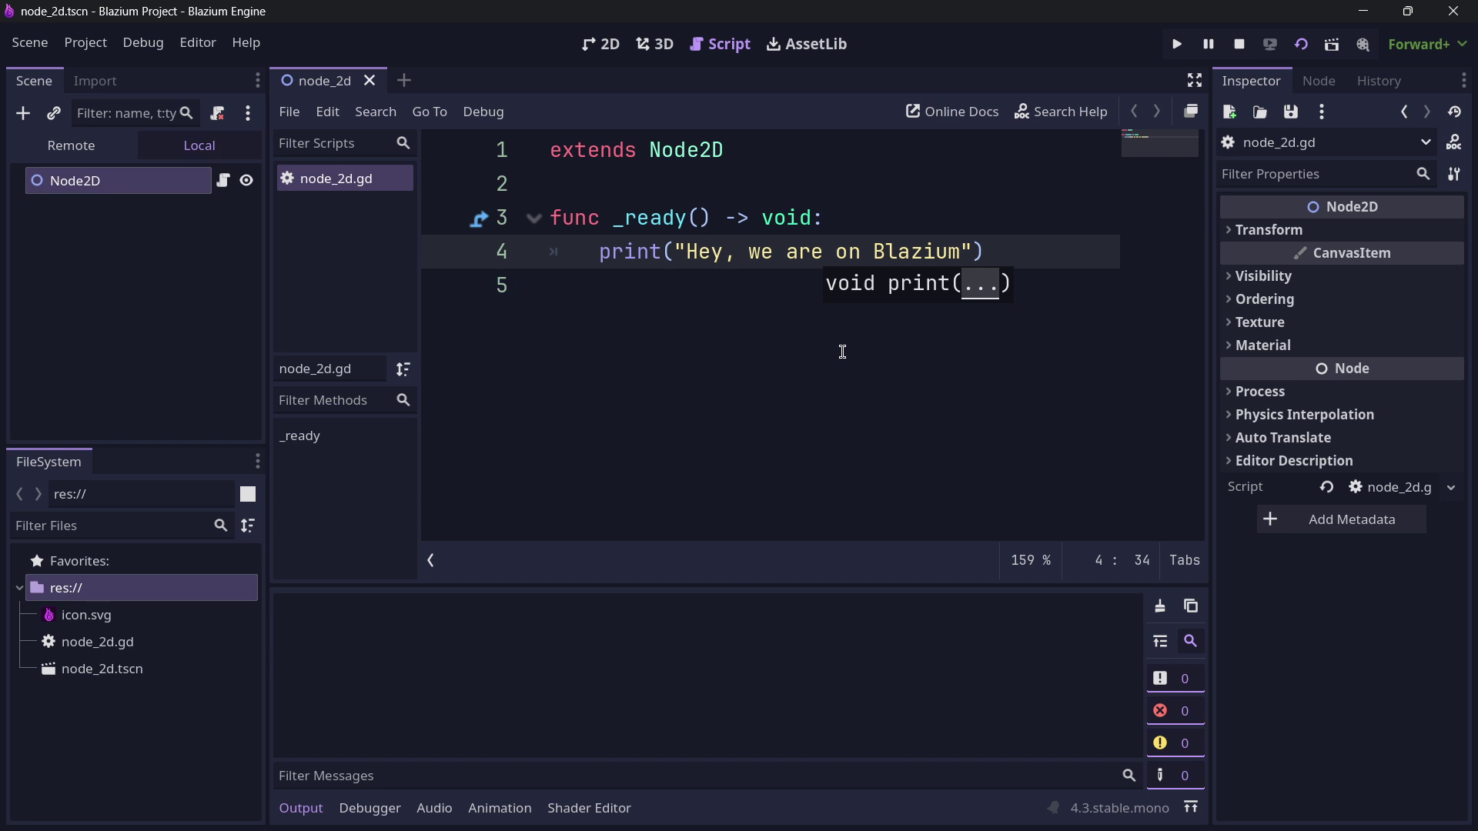
pyautogui.press('F5')
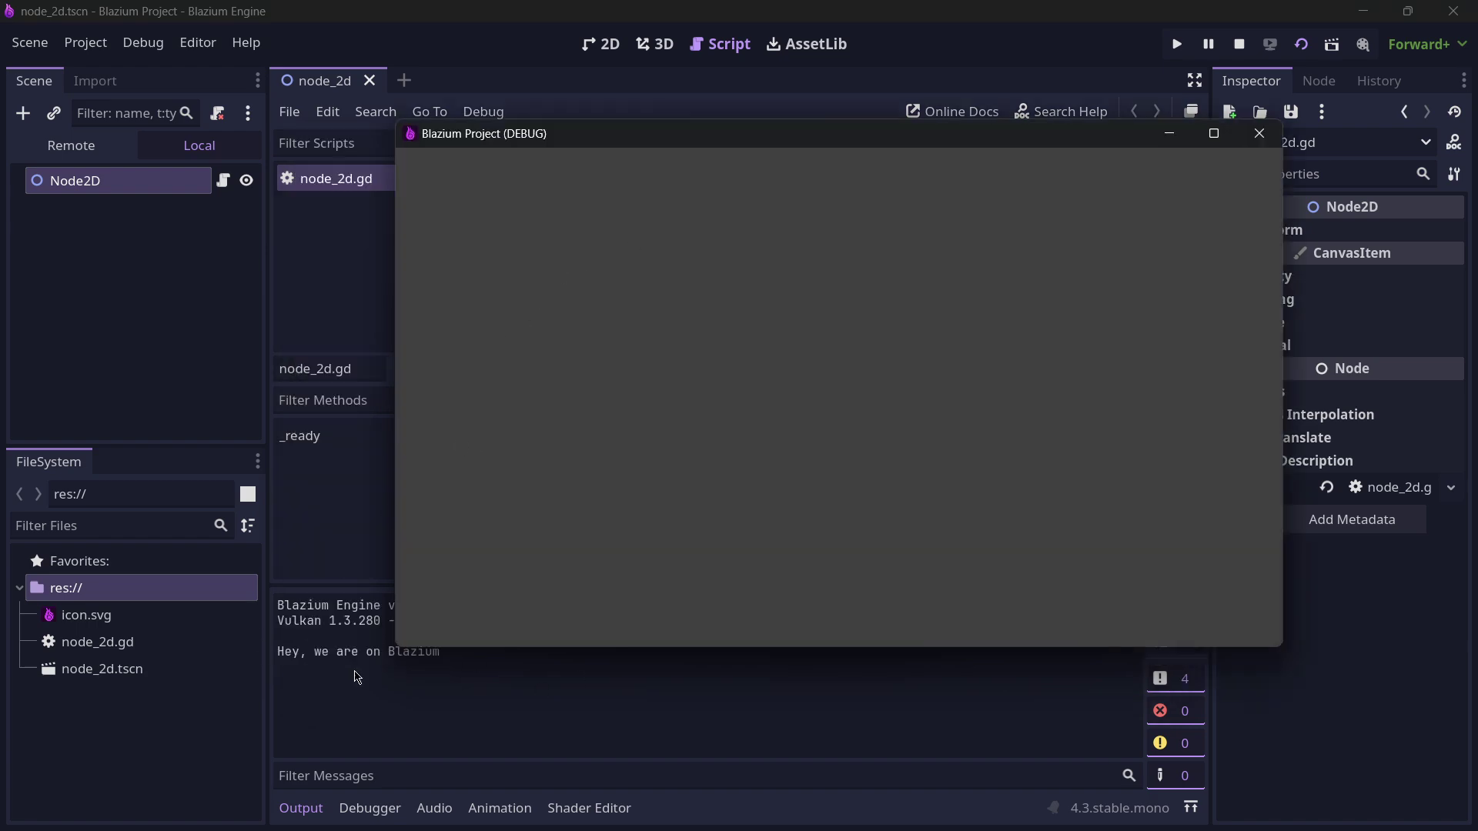
pyautogui.click(1259, 134)
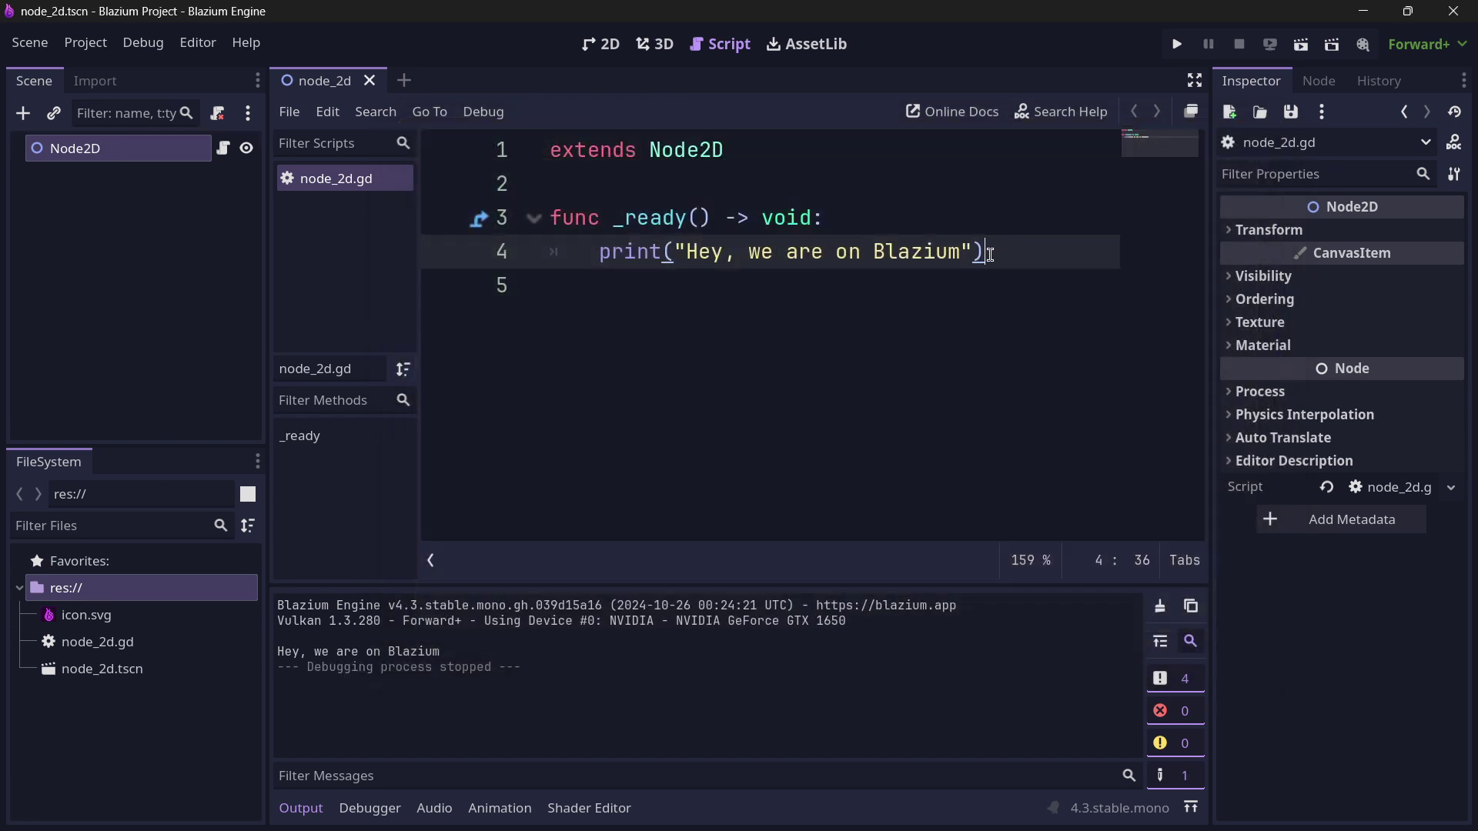
pyautogui.moveTo(993, 252); pyautogui.dragTo(430, 218)
# - Delete the _ready function, return to the 2D view, and collapse the Output panel
pyautogui.press('BackSpace')
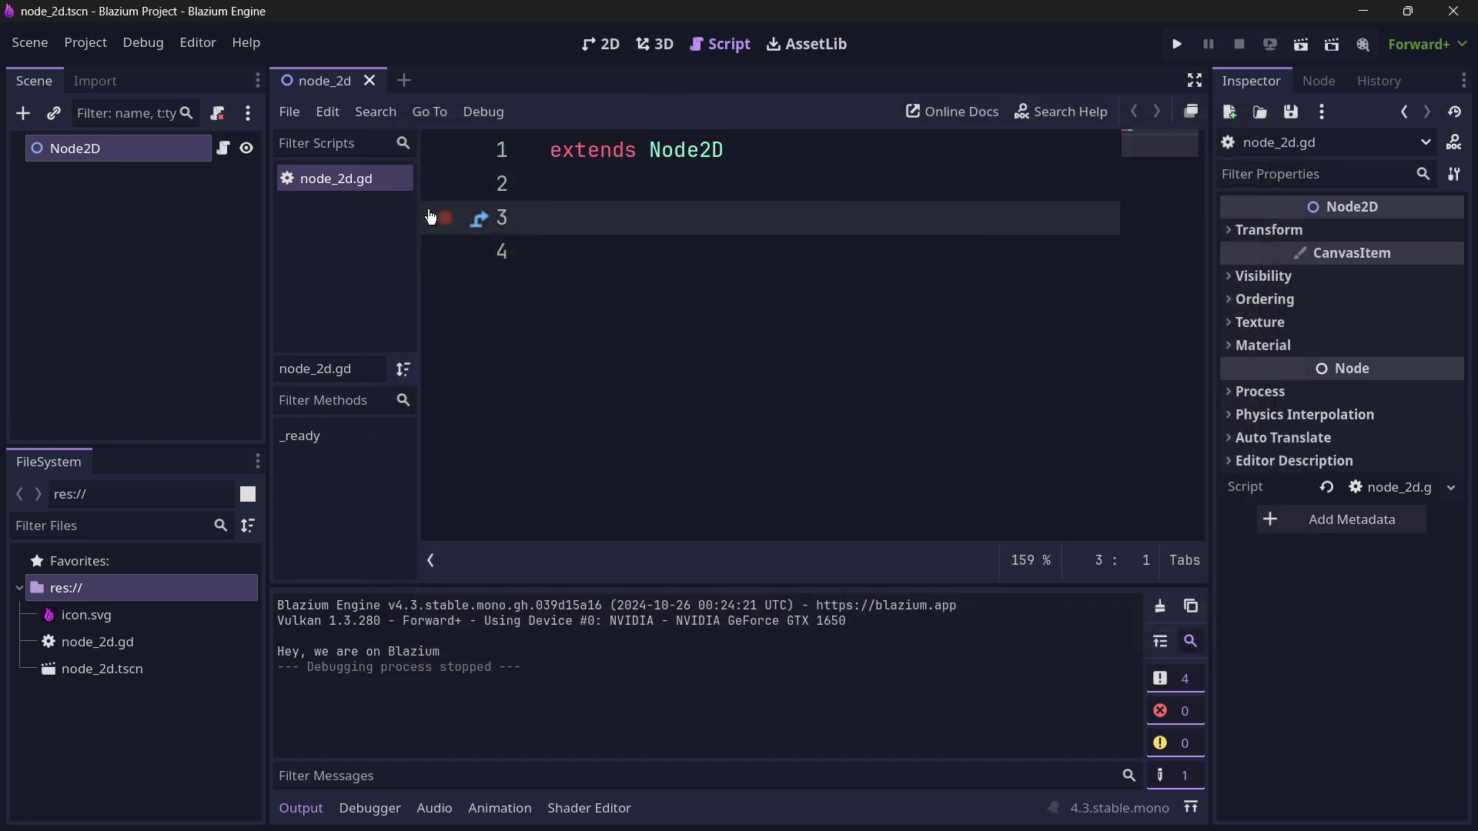
pyautogui.hotkey('ctrl', 'F1')
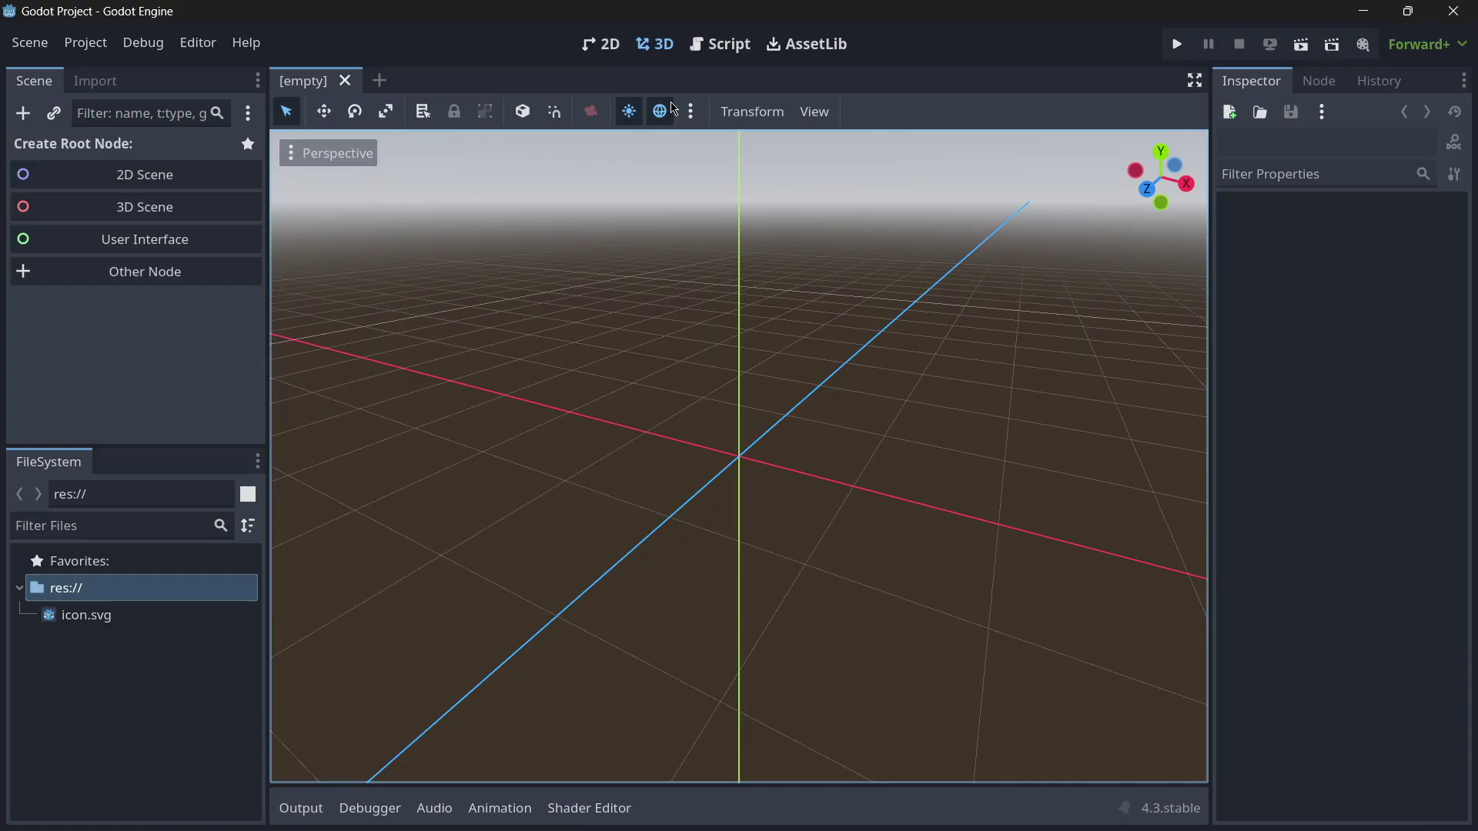
pyautogui.click(597, 39)
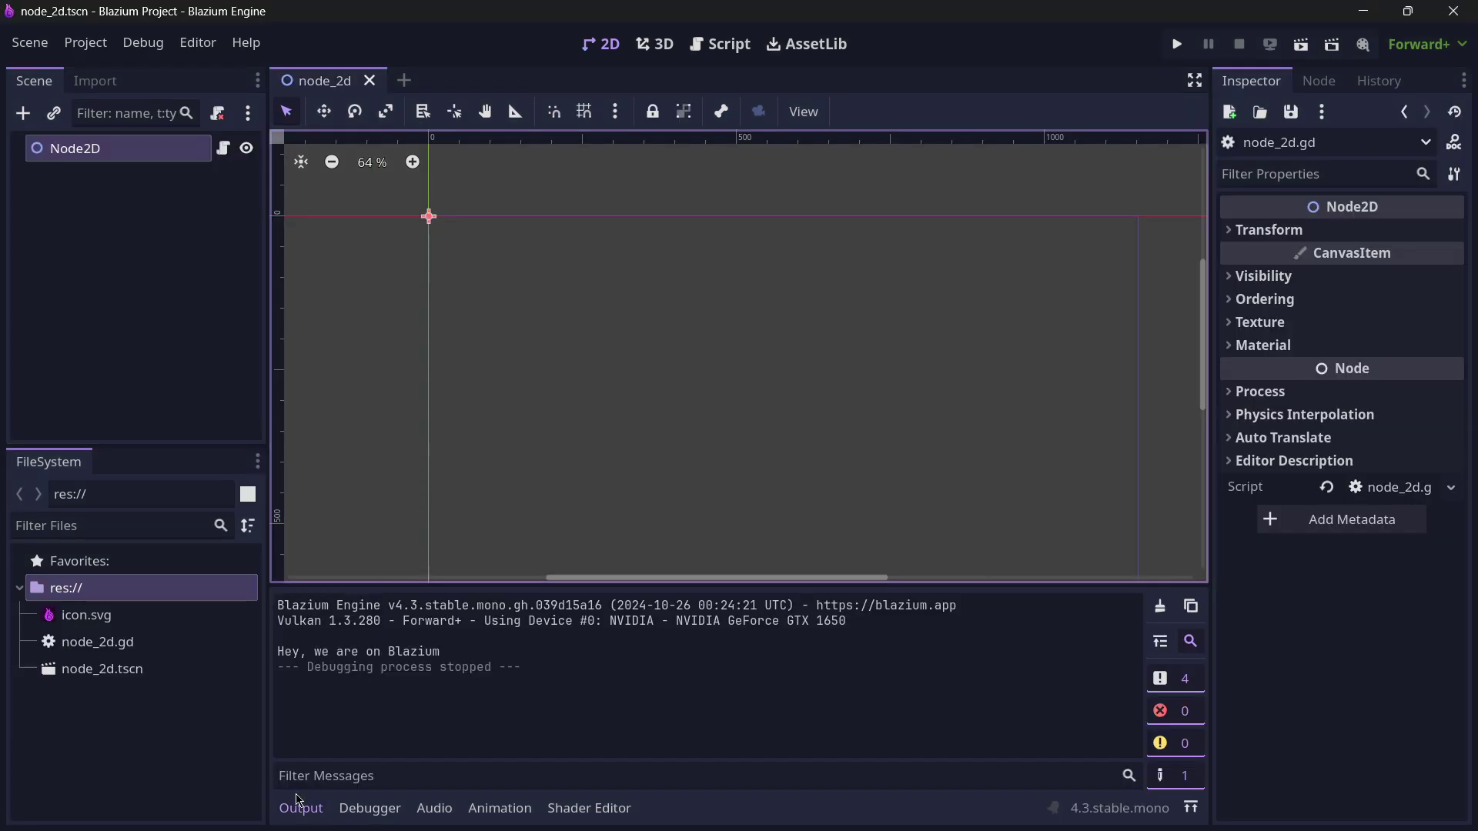
pyautogui.click(300, 806)
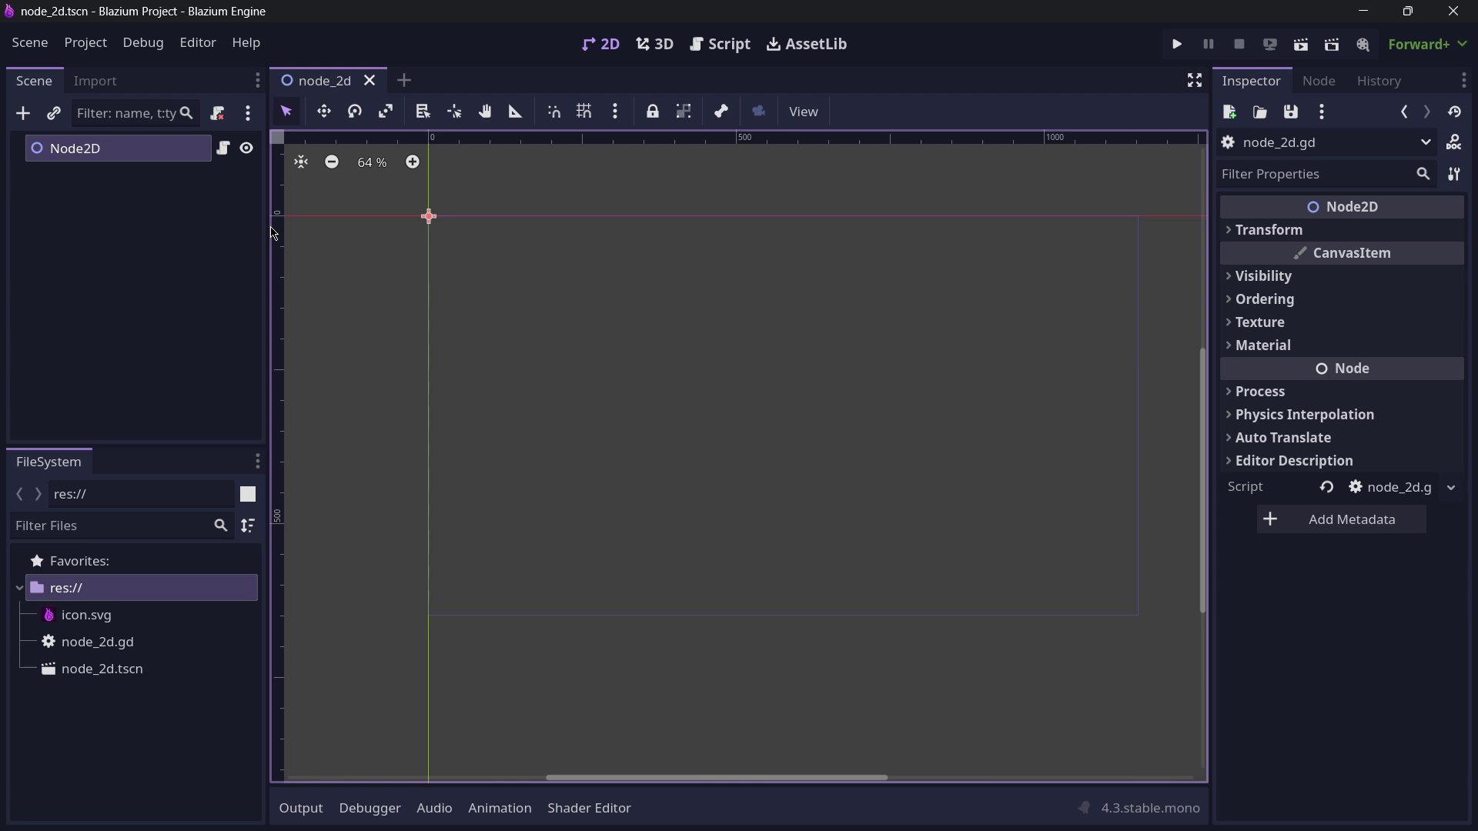
# - Check the 3D preview's horizon colour, then return to the 2D canvas
pyautogui.click(655, 43)
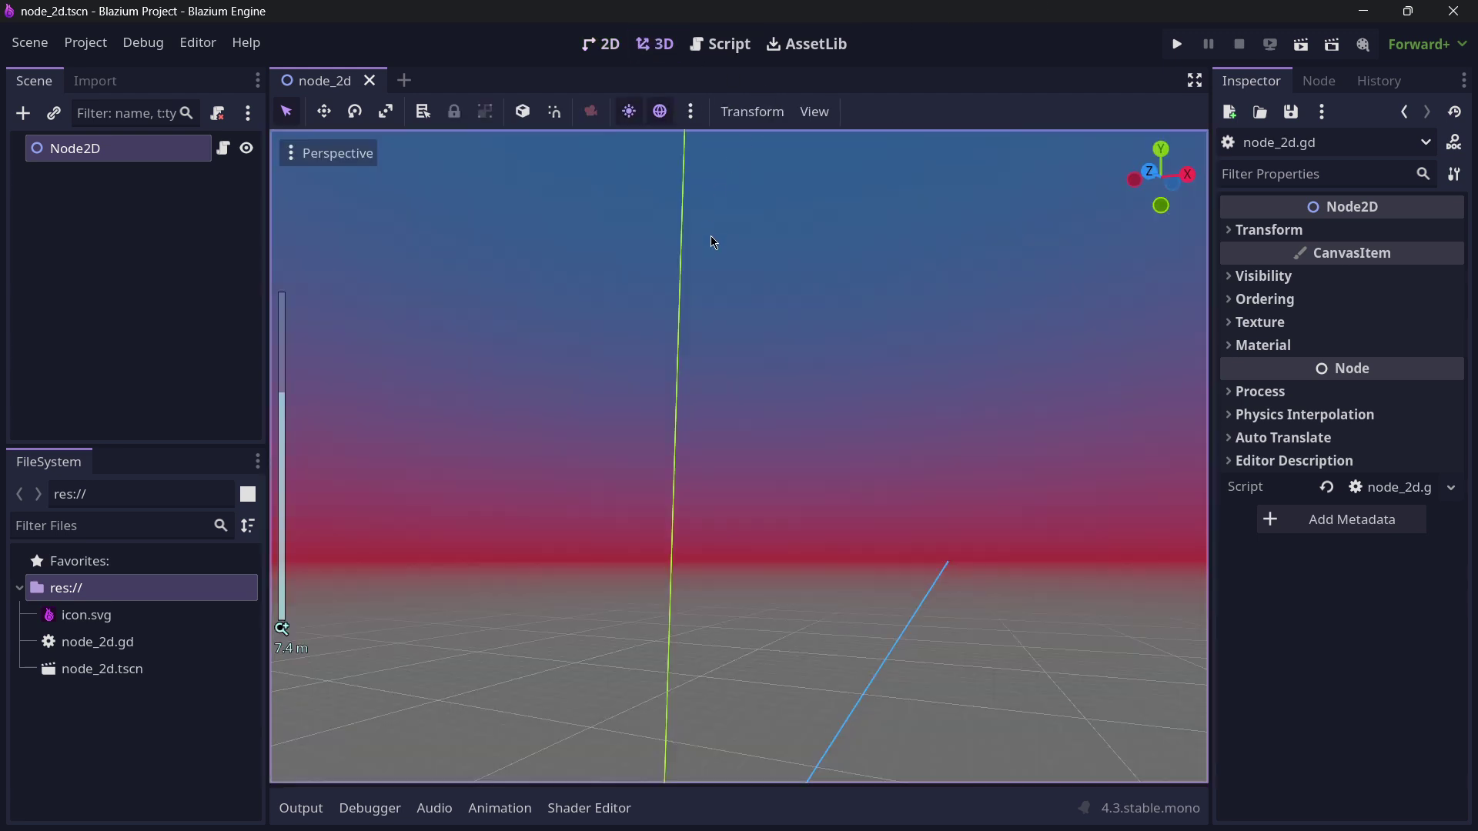
pyautogui.click(691, 111)
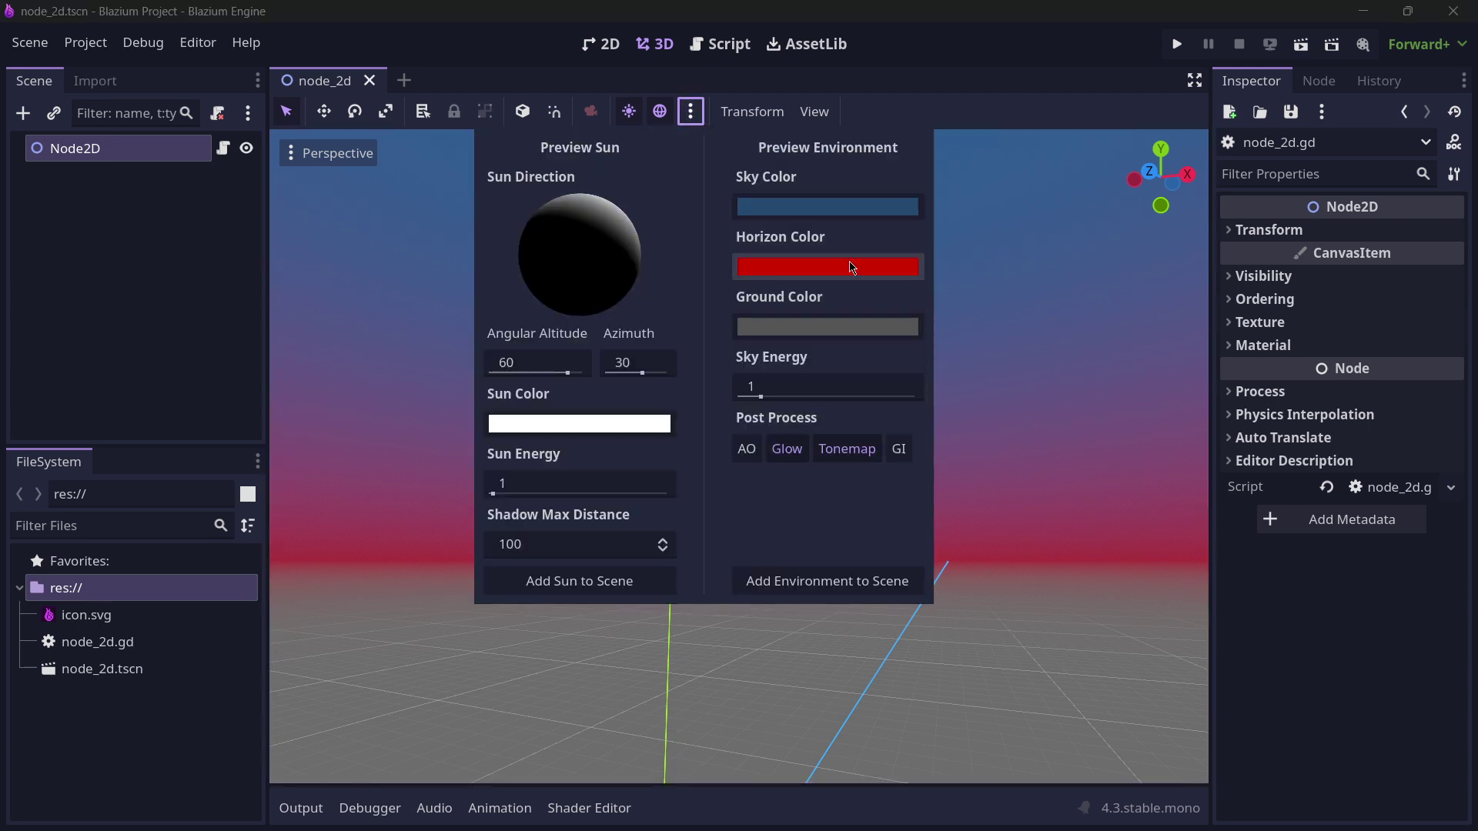
pyautogui.click(601, 44)
pyautogui.click(602, 44)
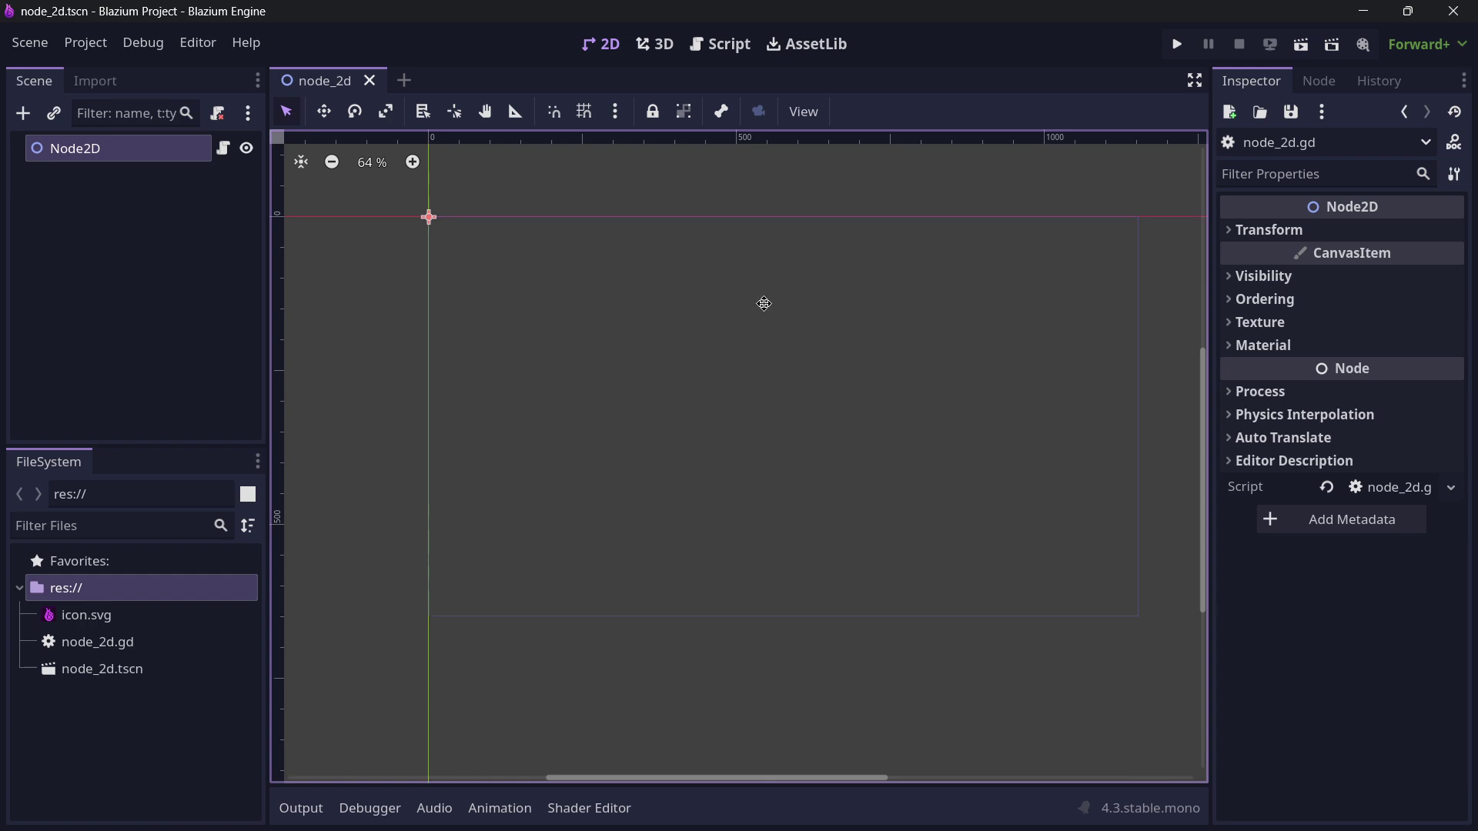
pyautogui.moveTo(765, 303); pyautogui.dragTo(717, 322, button='middle')
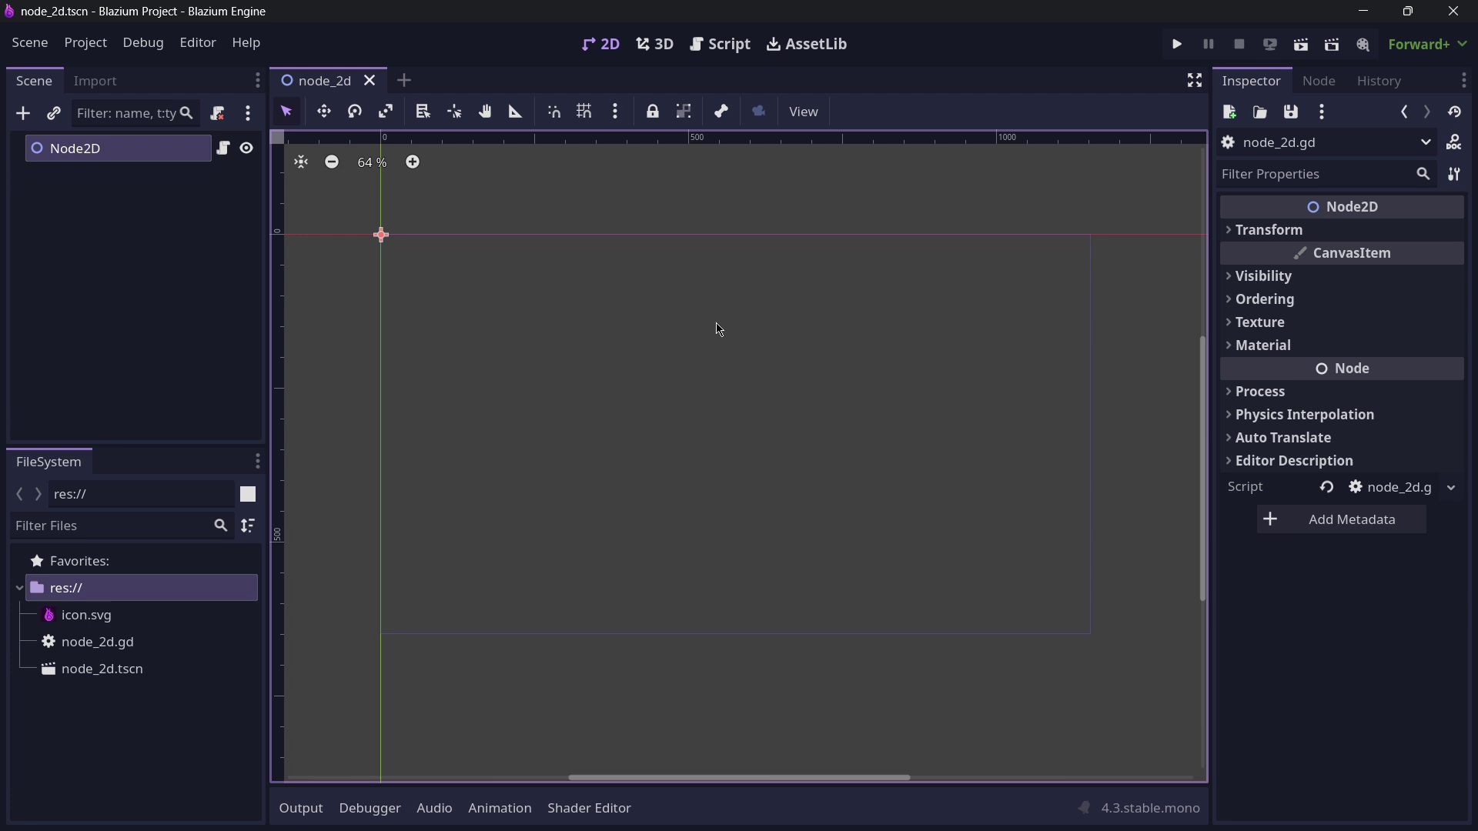
pyautogui.moveTo(677, 346); pyautogui.dragTo(703, 356, button='middle')
pyautogui.scroll(1, 702, 357)
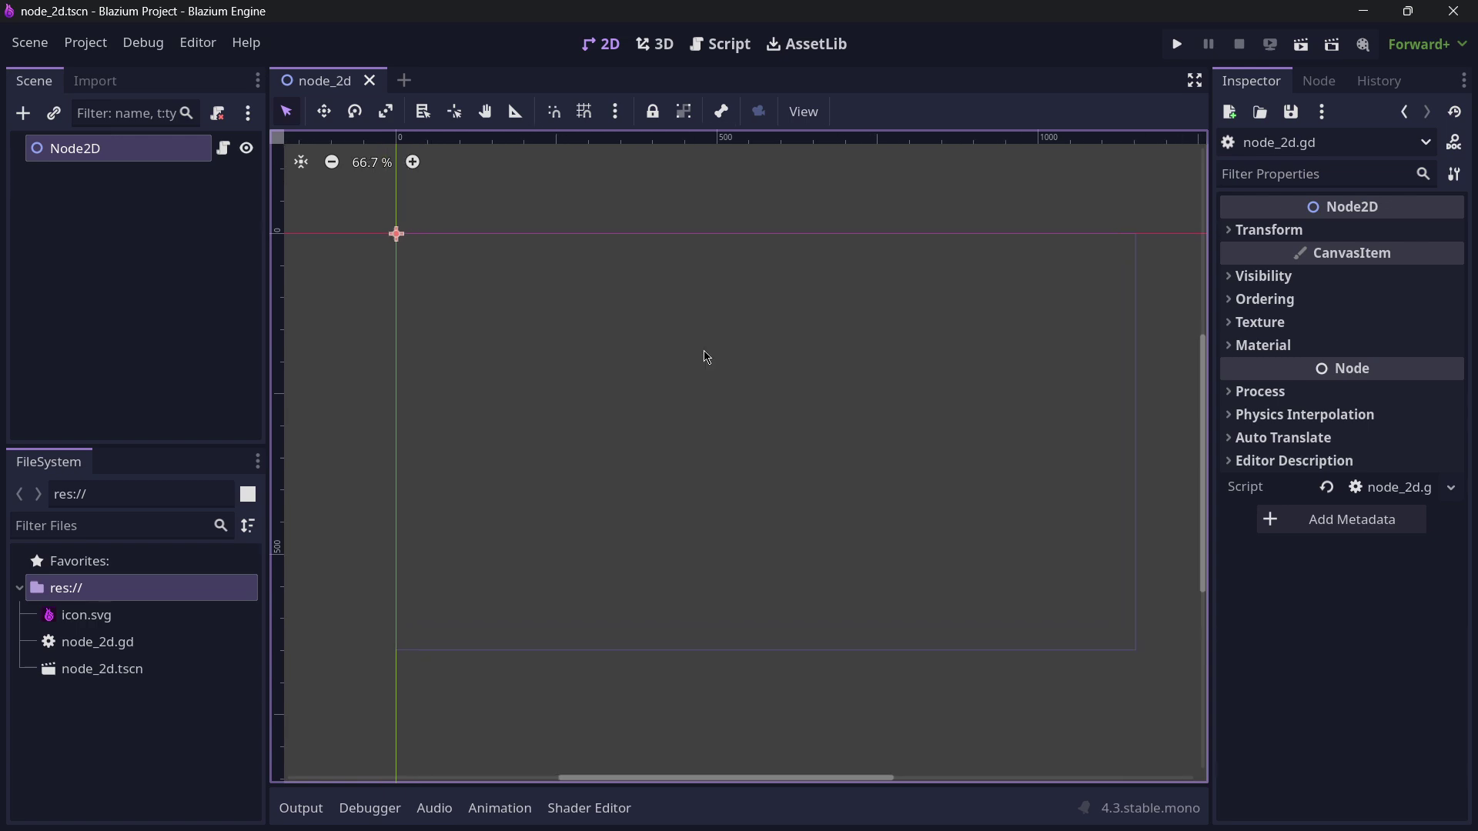